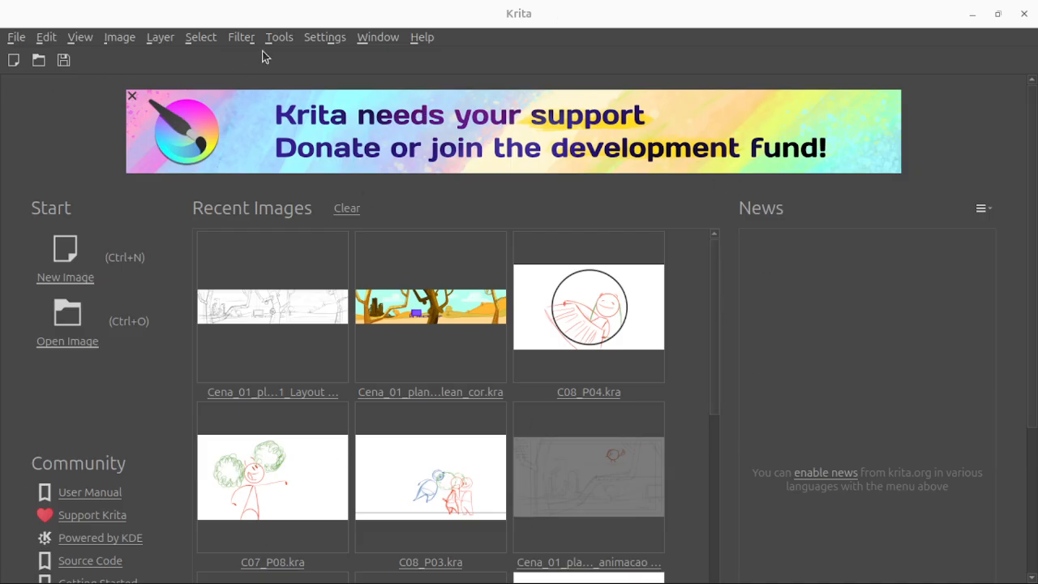
click(998, 14)
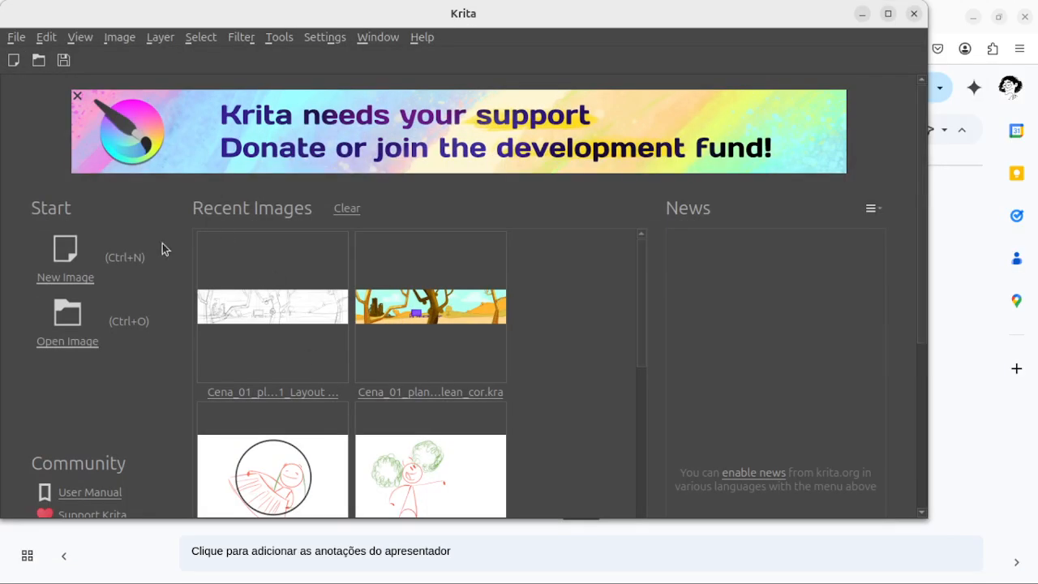
scroll(315, 406, down, 2)
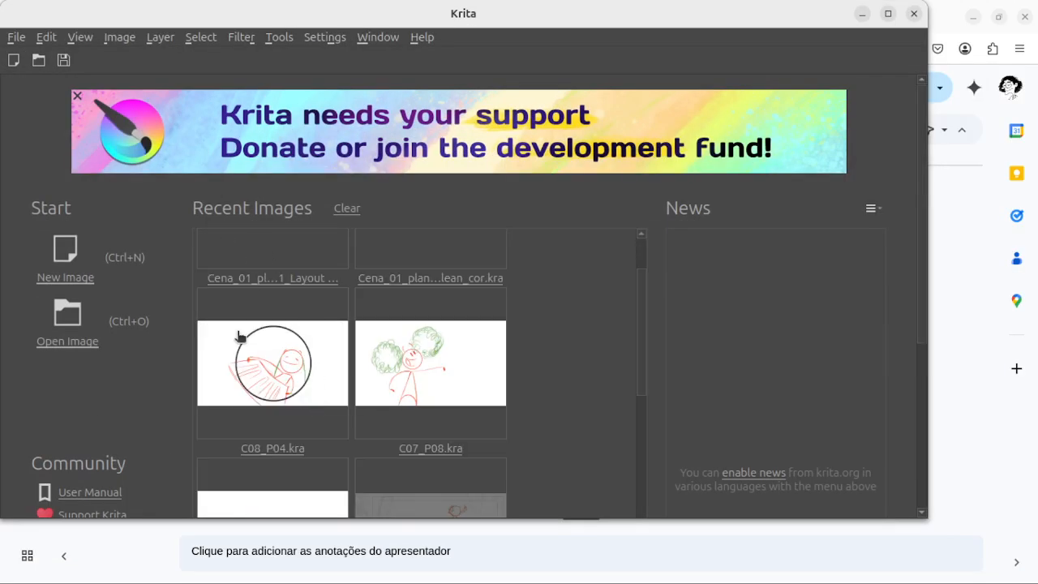
scroll(329, 381, up, 2)
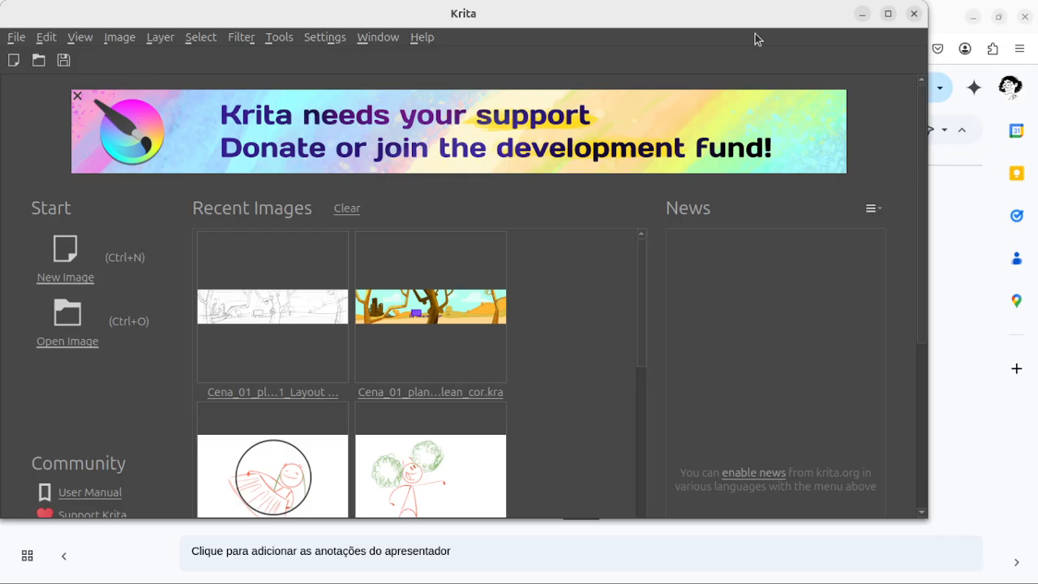
click(888, 14)
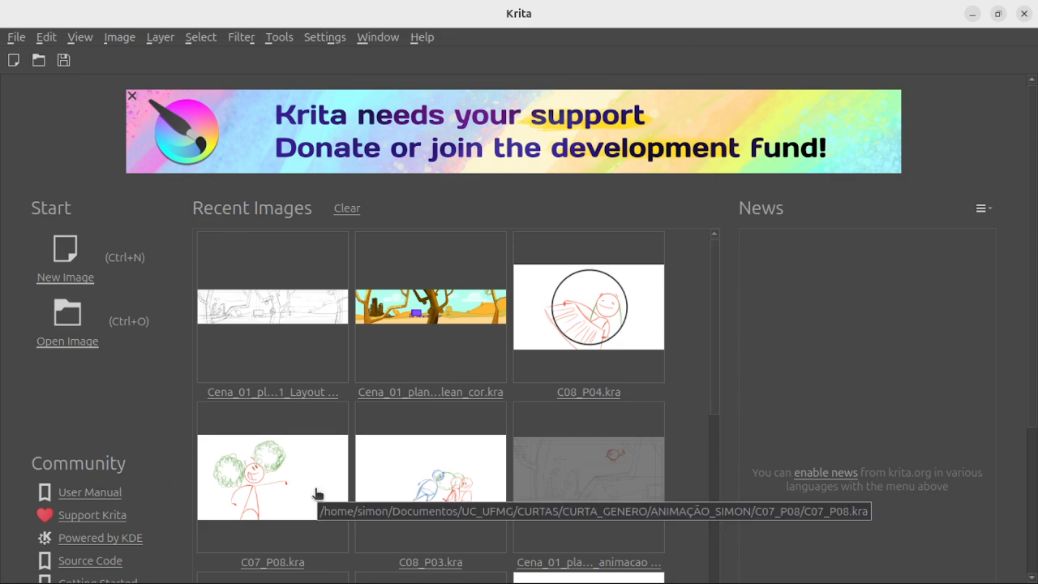
Step: Open the recent image C07_P08.kra and zoom so the whole canvas fits in view
click(260, 482)
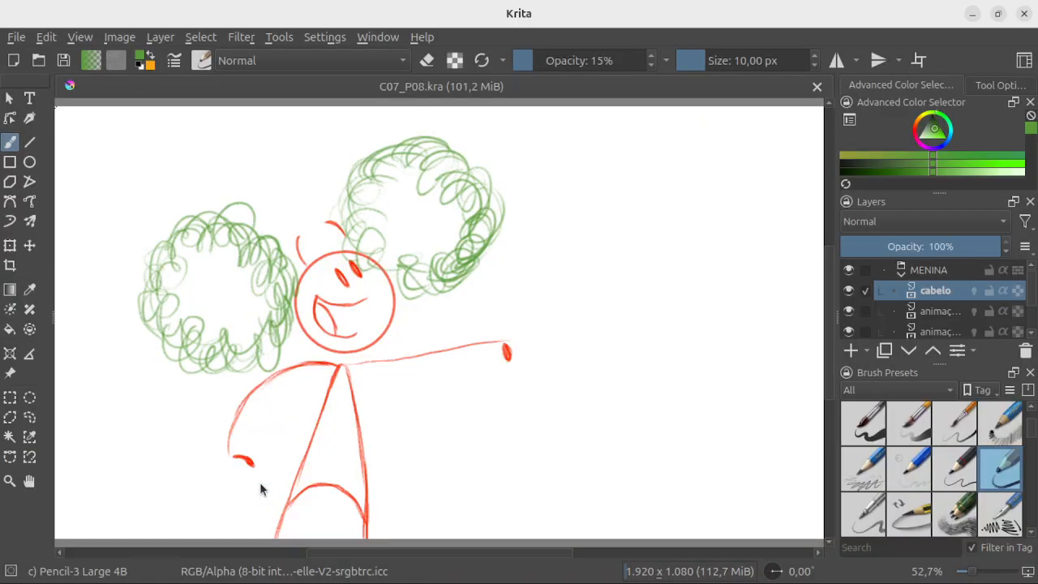
scroll(451, 364, down, 2)
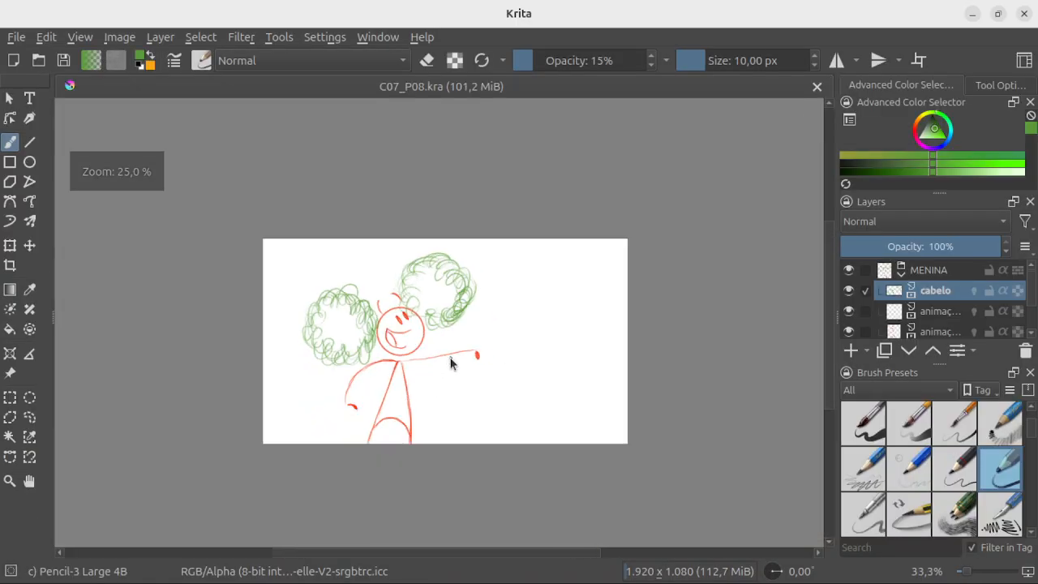
scroll(451, 364, up, 1)
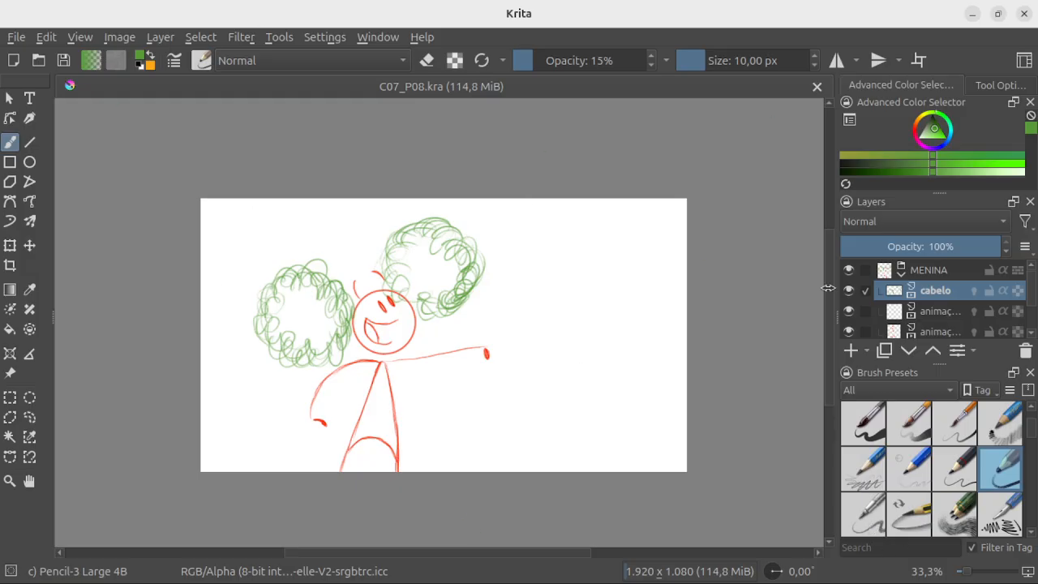
Step: Detach the Layers and Advanced Color Selector dockers and redock them, with Layers grouped with Tool Options and the color selector above
mouse_move(956, 204)
mouse_down()
mouse_move(683, 248)
mouse_move(597, 246)
mouse_move(960, 207)
mouse_move(962, 132)
mouse_move(943, 237)
mouse_move(958, 202)
mouse_move(739, 209)
mouse_move(474, 146)
mouse_up()
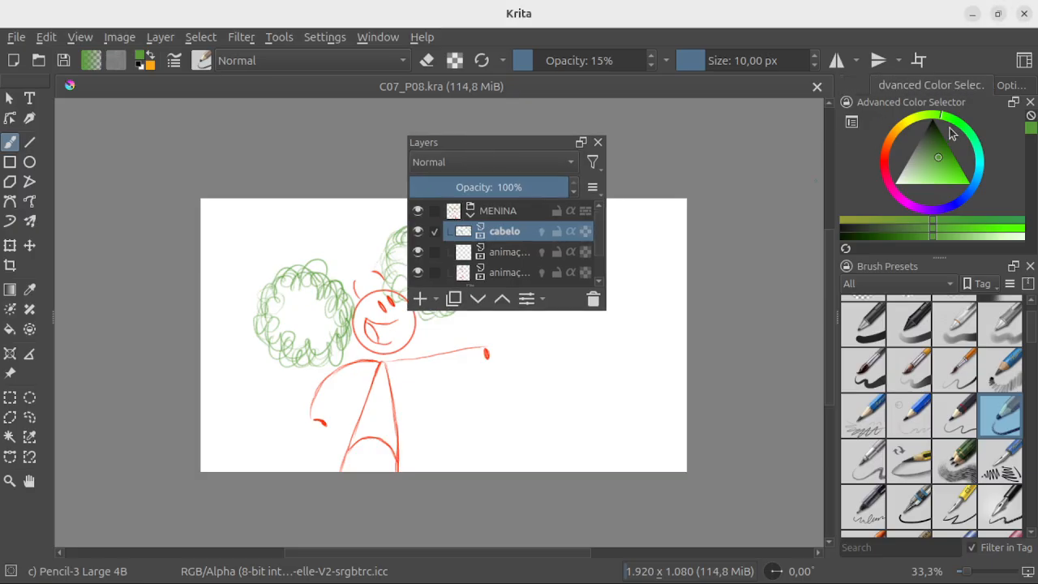
drag(913, 103, 202, 145)
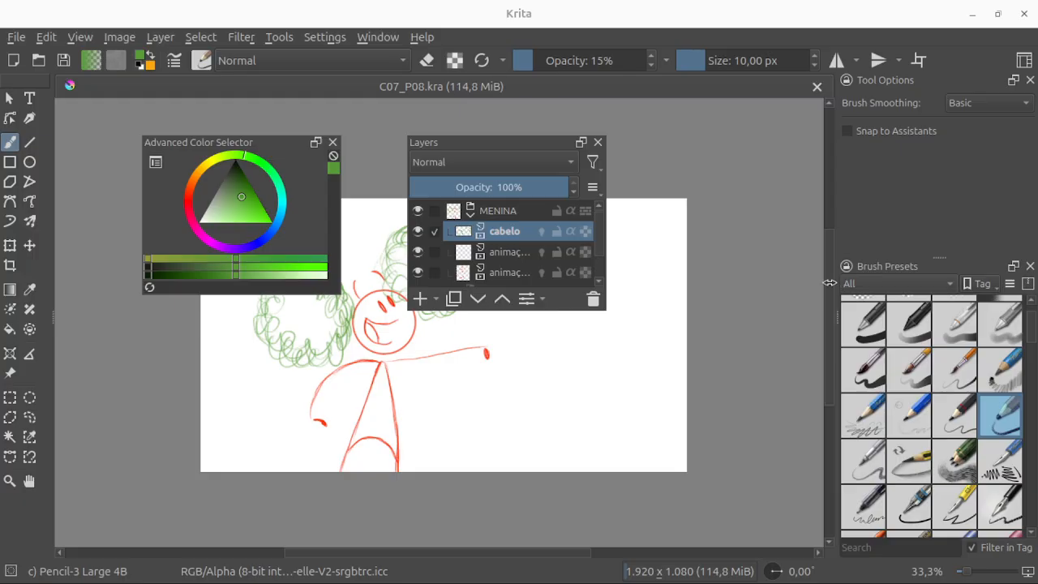
mouse_move(481, 148)
mouse_down()
mouse_move(664, 193)
mouse_move(850, 193)
mouse_move(912, 170)
mouse_up()
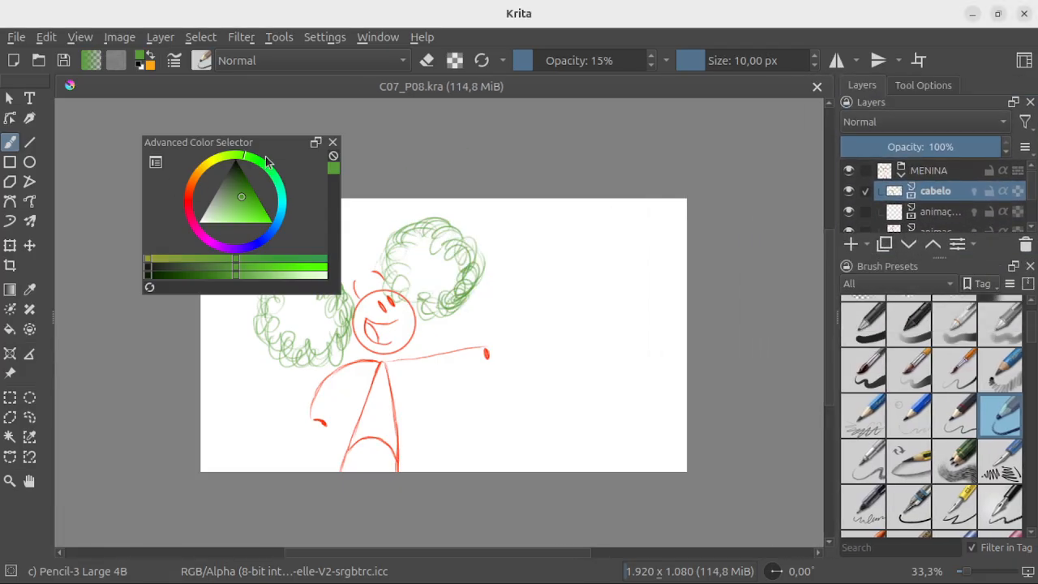
drag(274, 146, 965, 90)
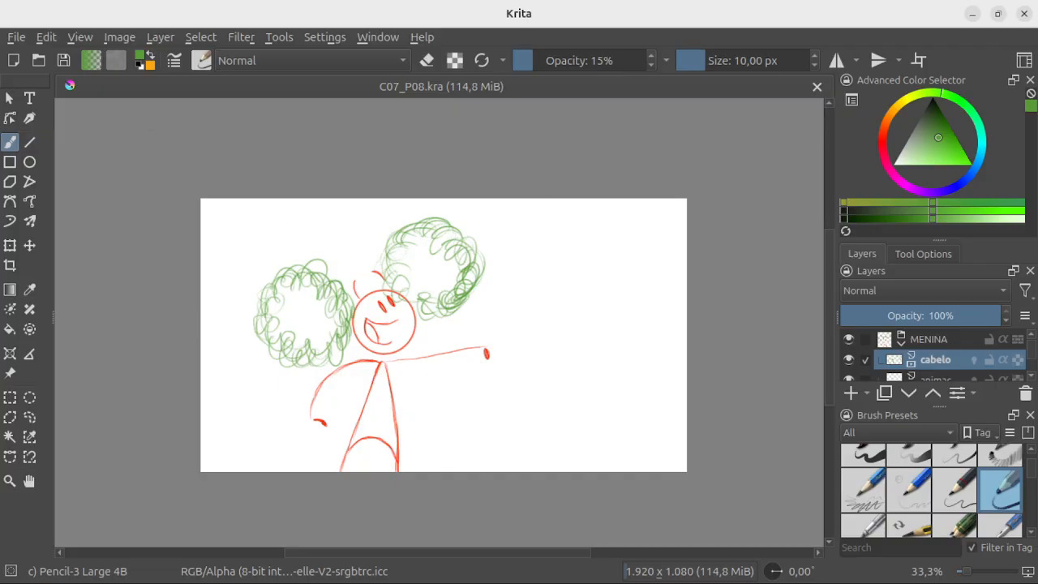
Step: Start a new document, look through the animation and comic template categories, and return to the custom document settings
click(16, 41)
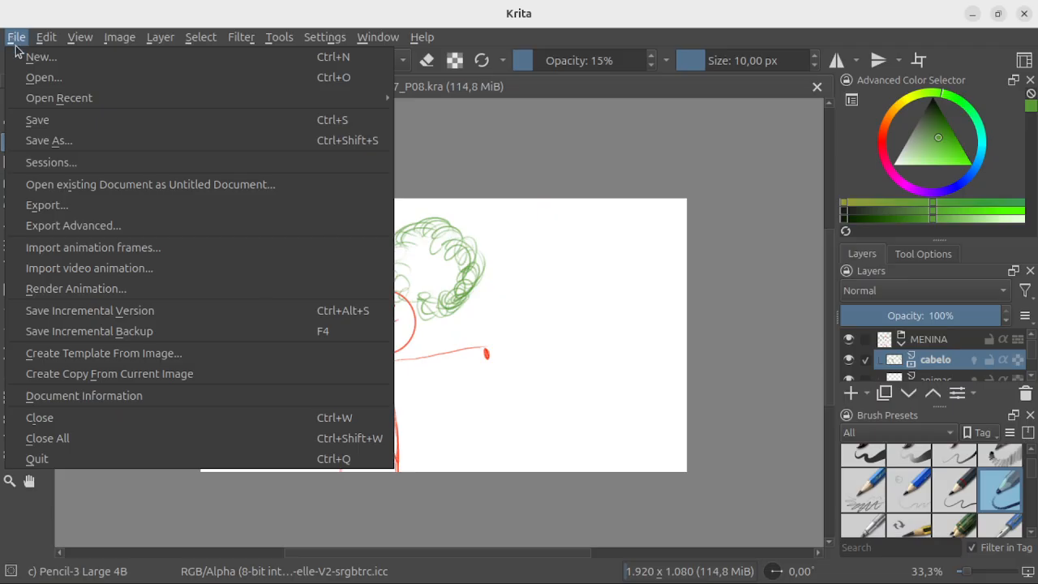
click(36, 59)
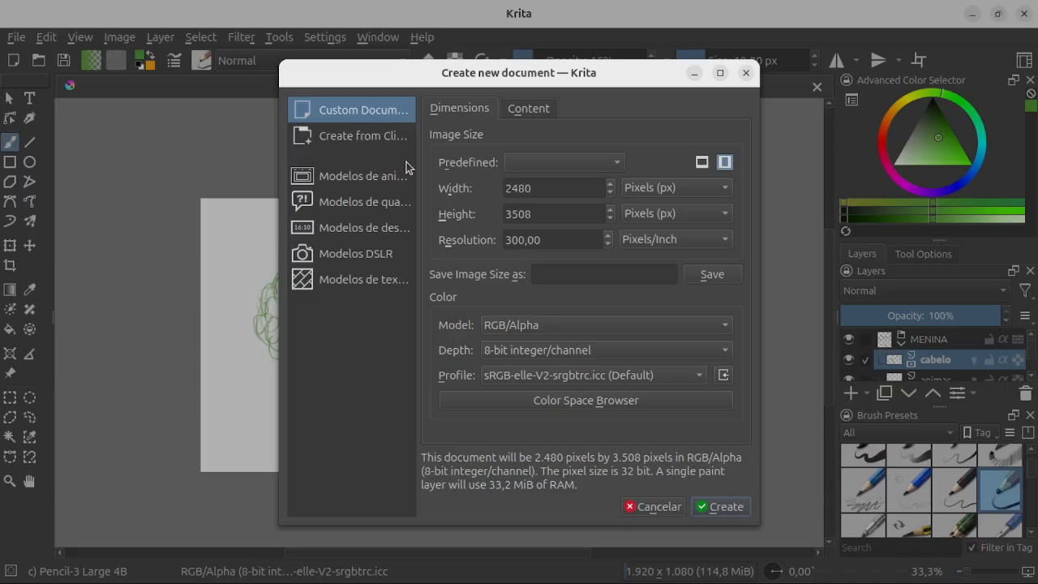
click(310, 177)
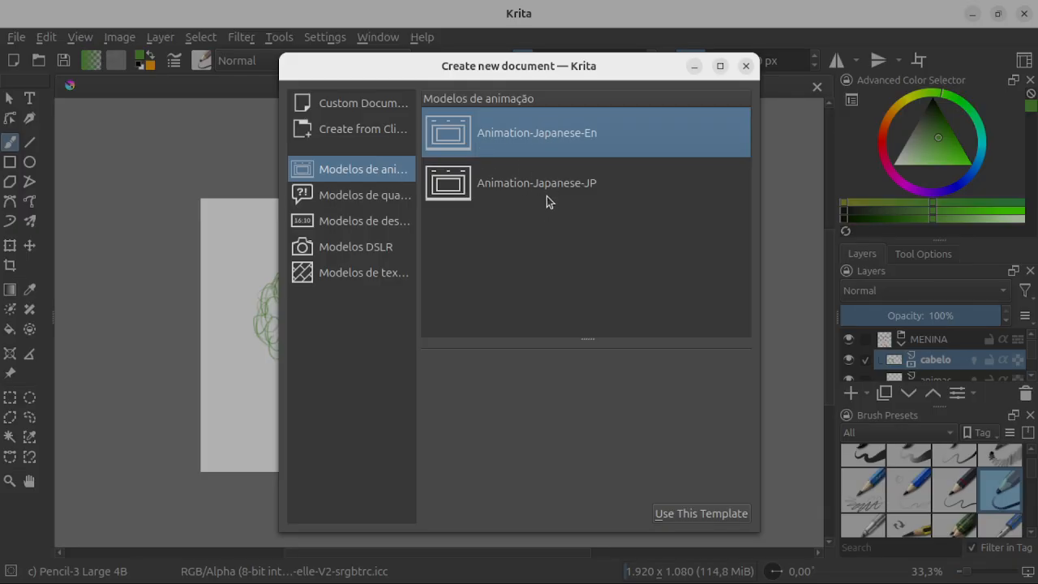
click(337, 196)
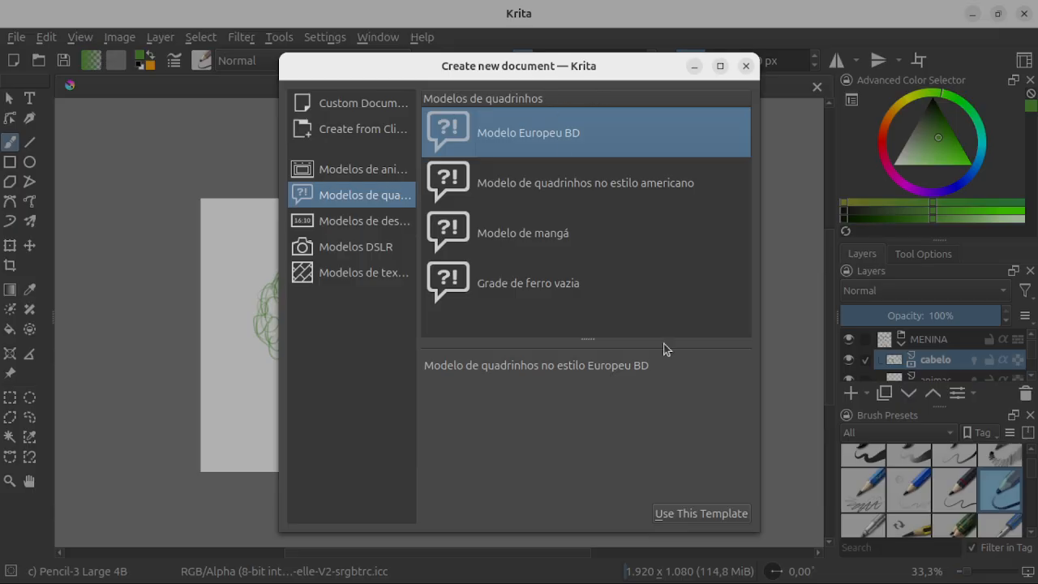
click(345, 104)
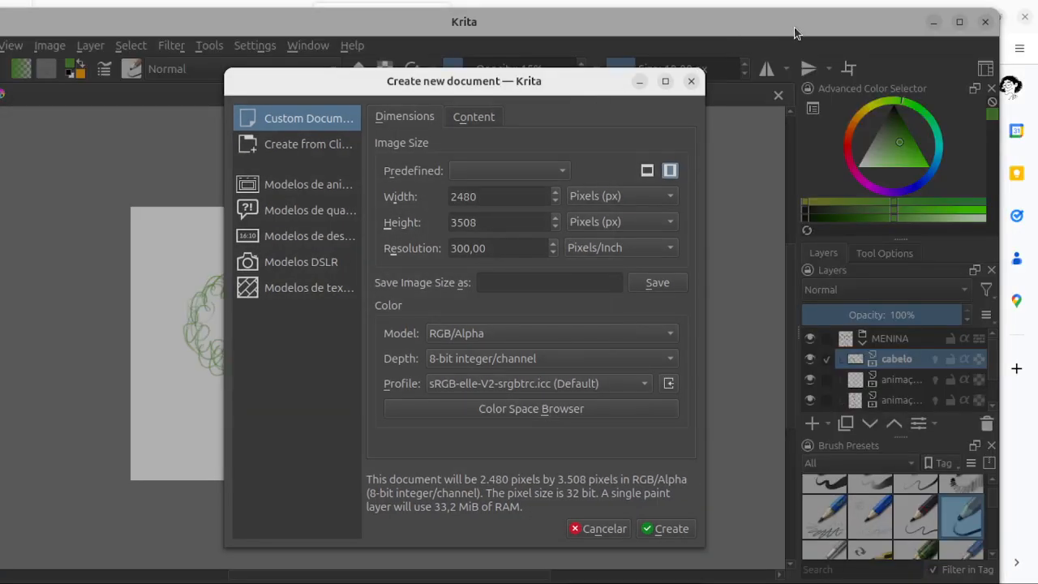
Step: Look over the width, height and image size name fields of the custom document
click(515, 203)
click(491, 223)
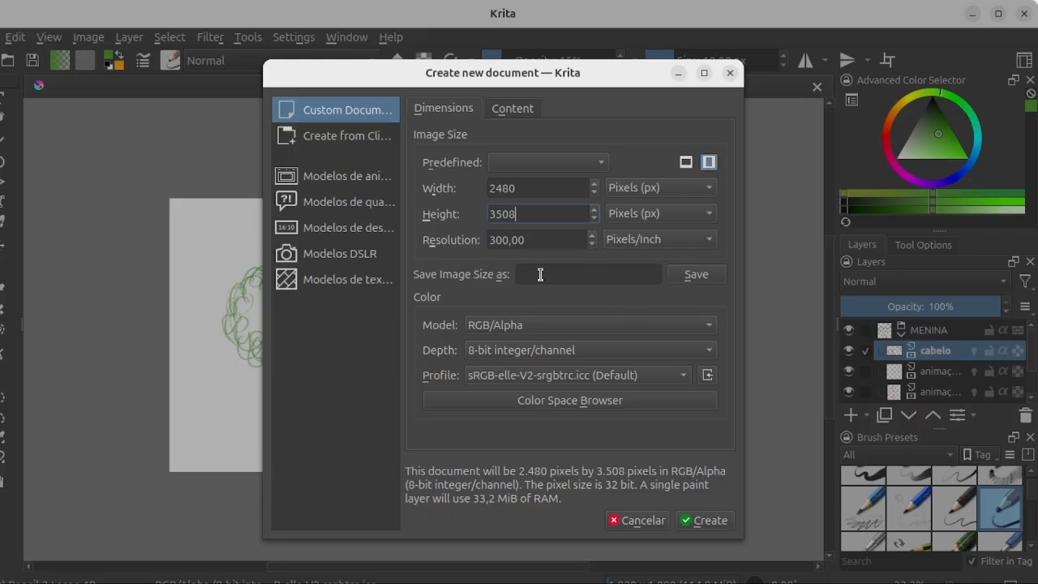
click(657, 274)
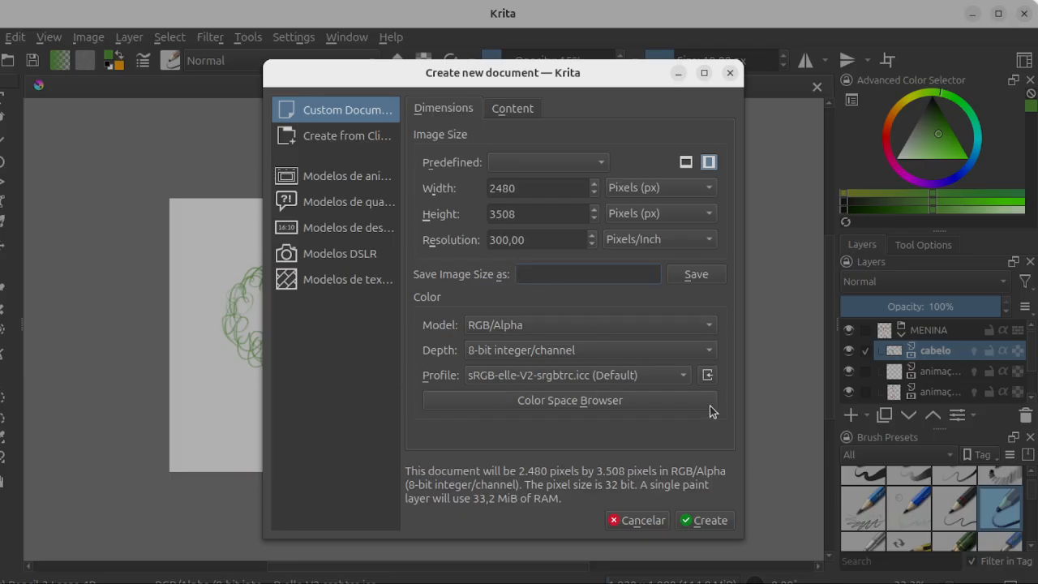
Step: Review the available color models, bit depths and color profiles for the custom document, keeping the current choices
click(712, 326)
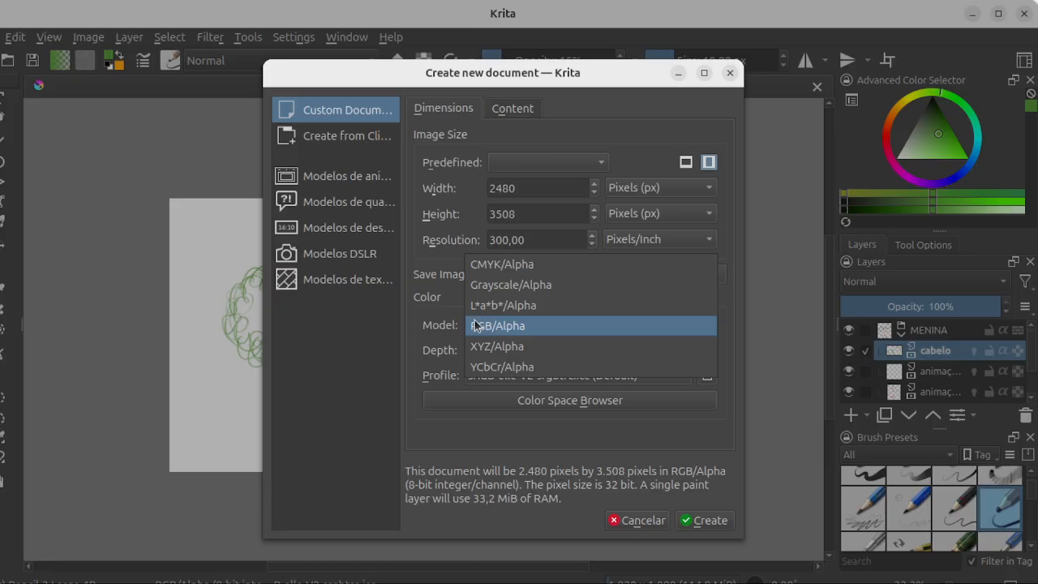
click(517, 327)
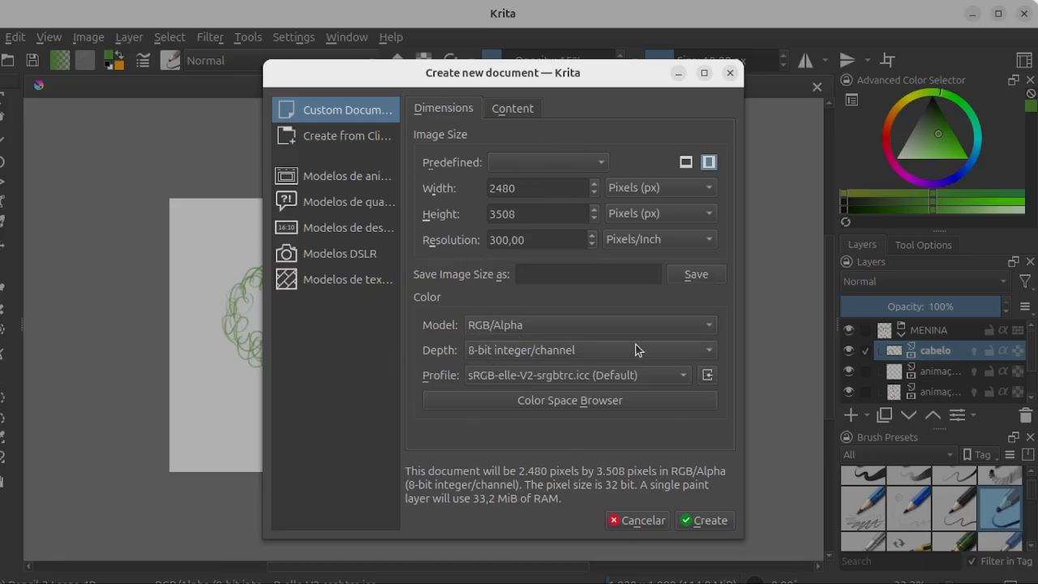
click(711, 355)
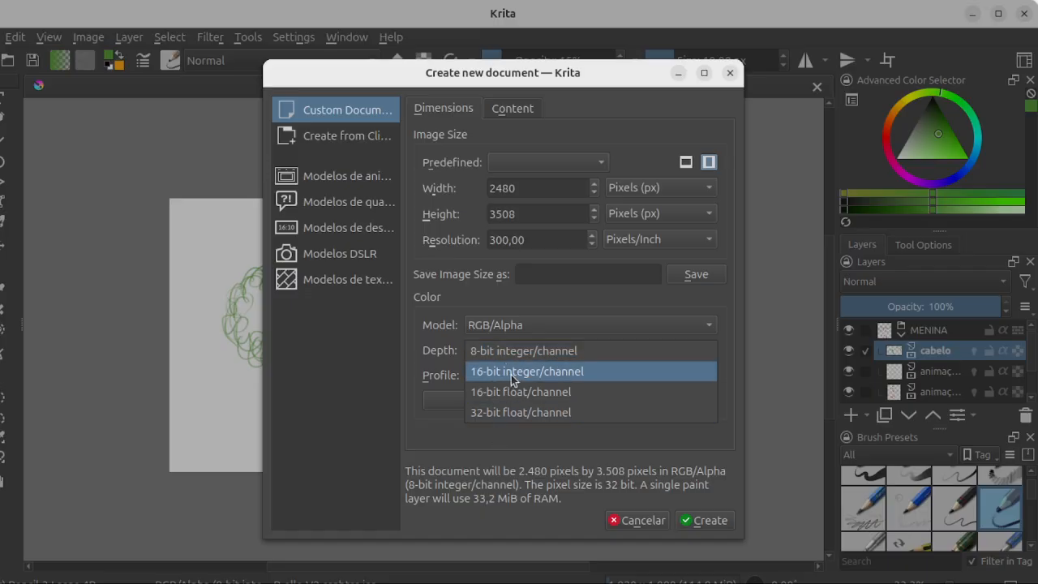
click(521, 443)
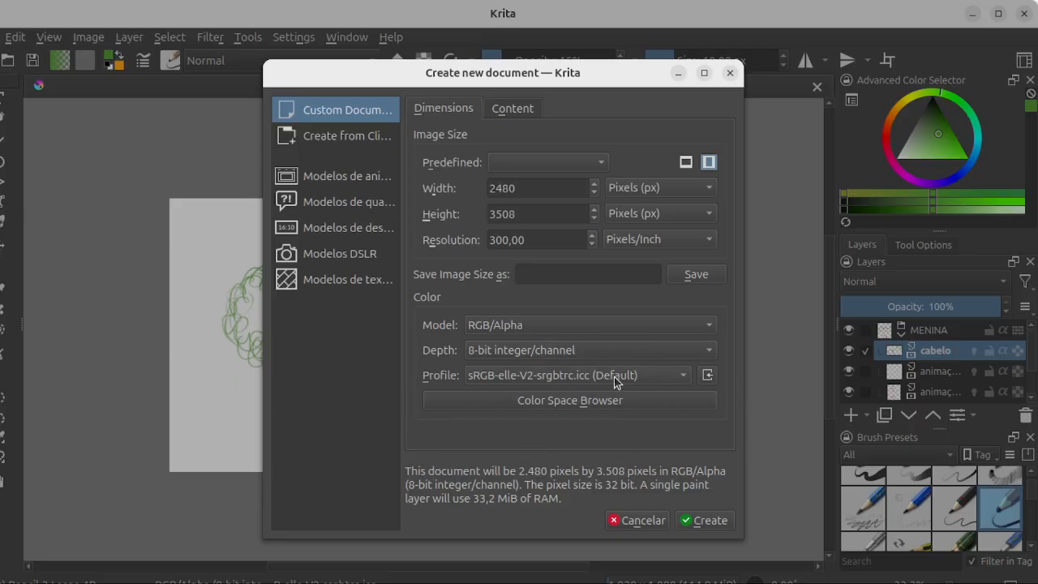
click(684, 377)
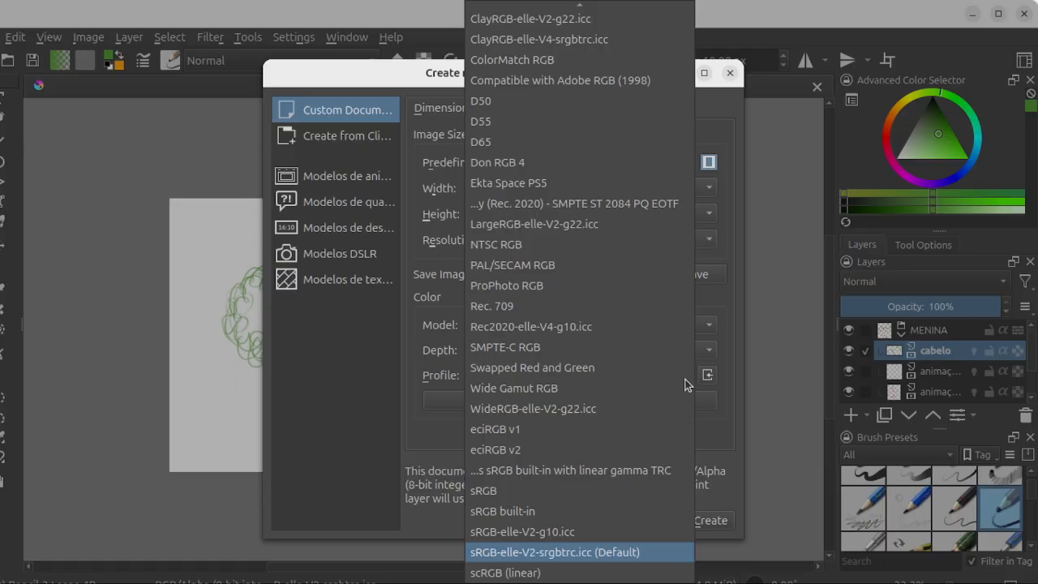
click(724, 435)
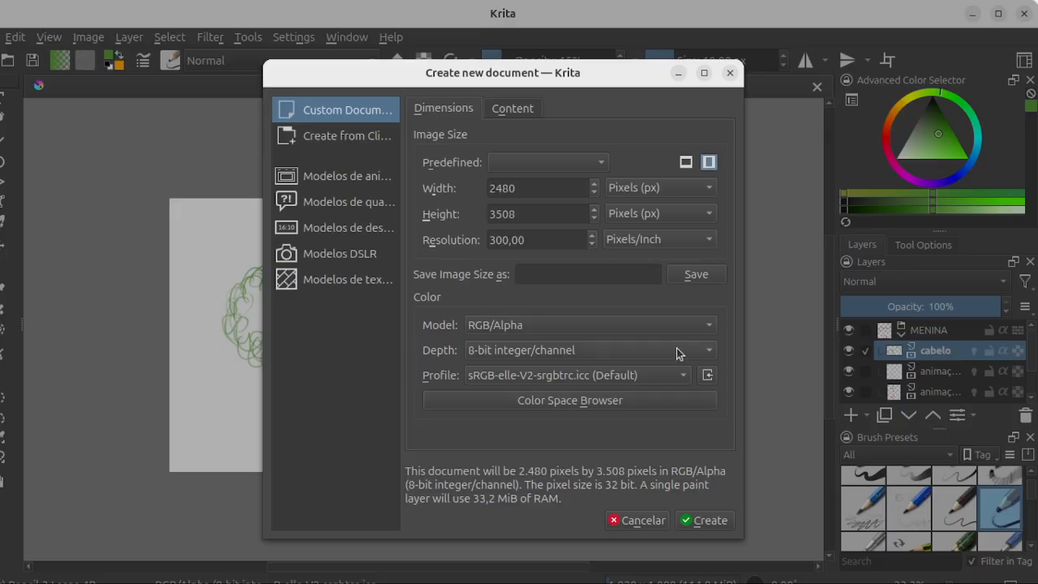
Step: Compare the sRGB profiles in the Color Space Browser and apply sRGB-elle-V2-g10.icc to the custom document
click(572, 400)
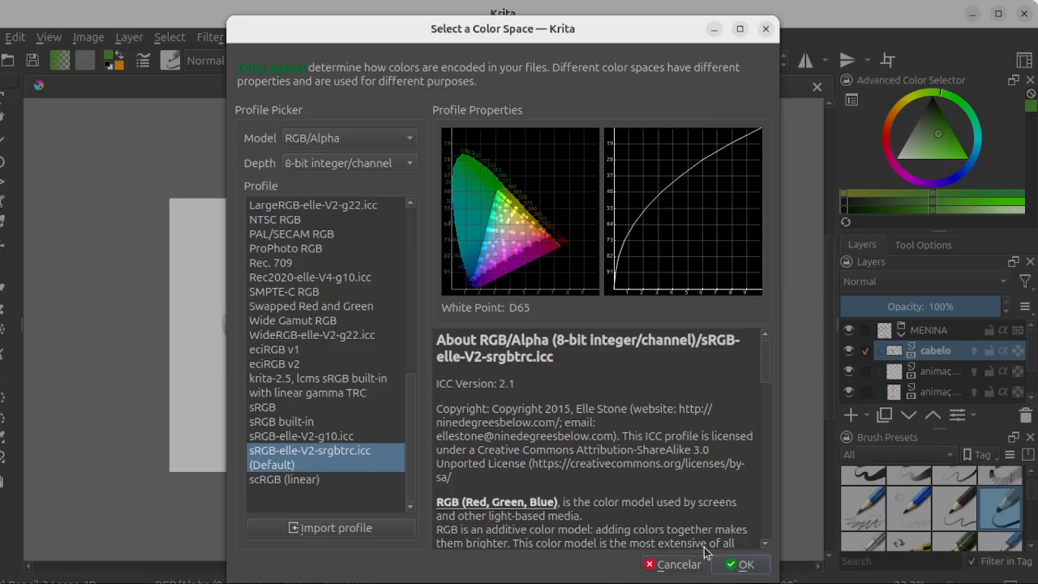
click(673, 565)
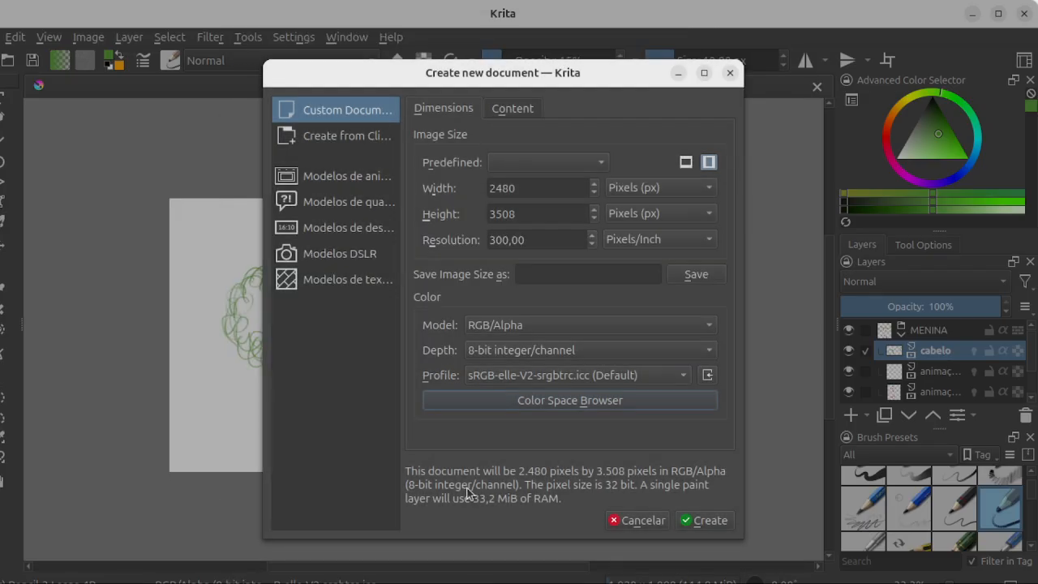
click(593, 402)
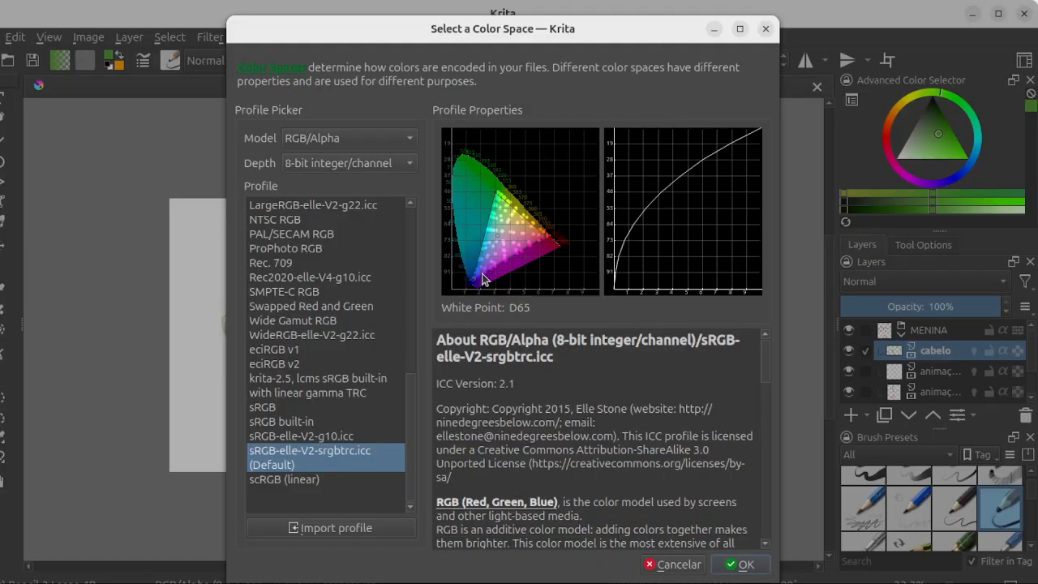
click(290, 438)
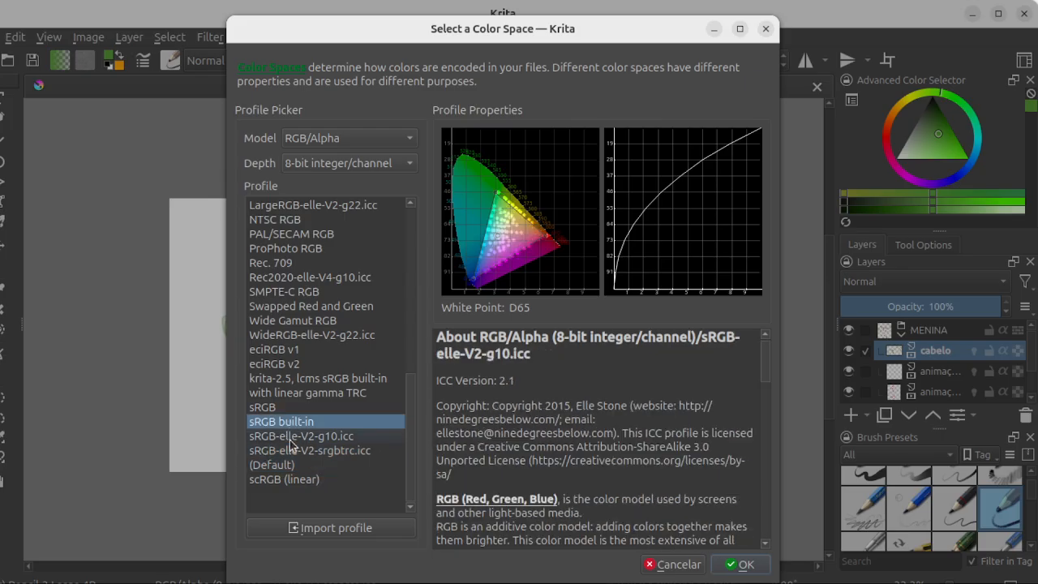
click(285, 386)
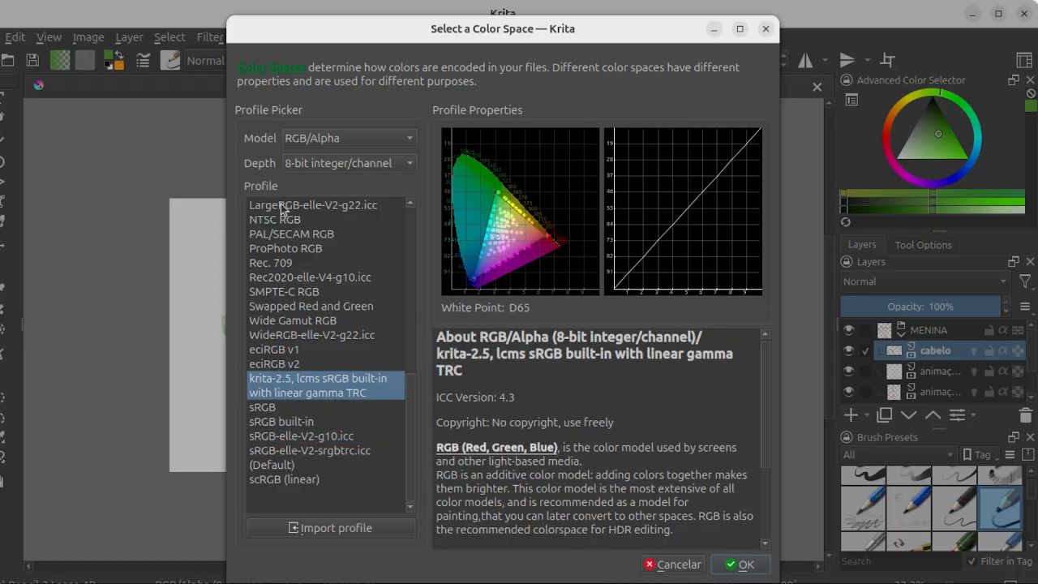
click(282, 439)
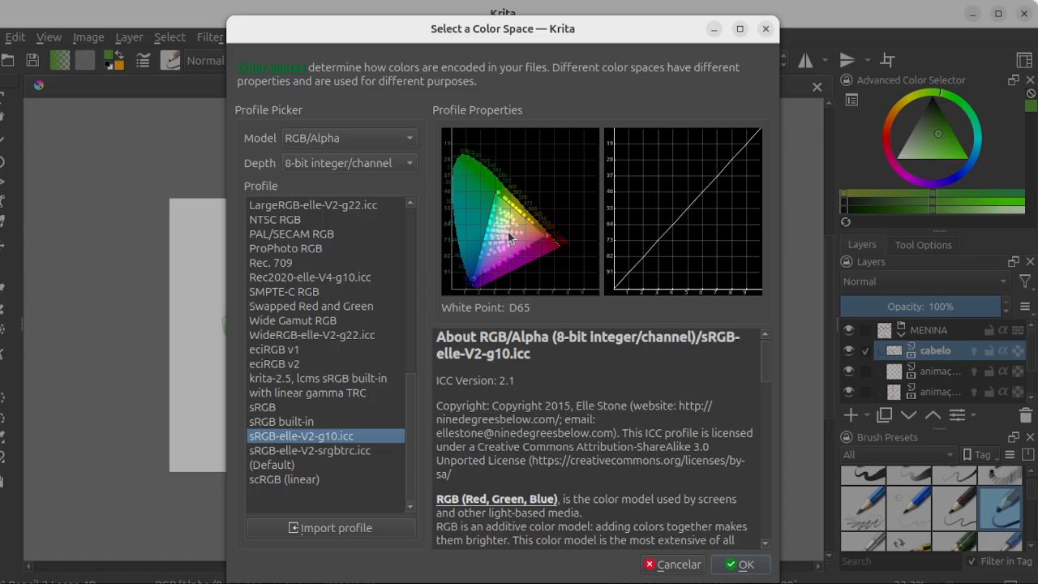
scroll(590, 403, down, 2)
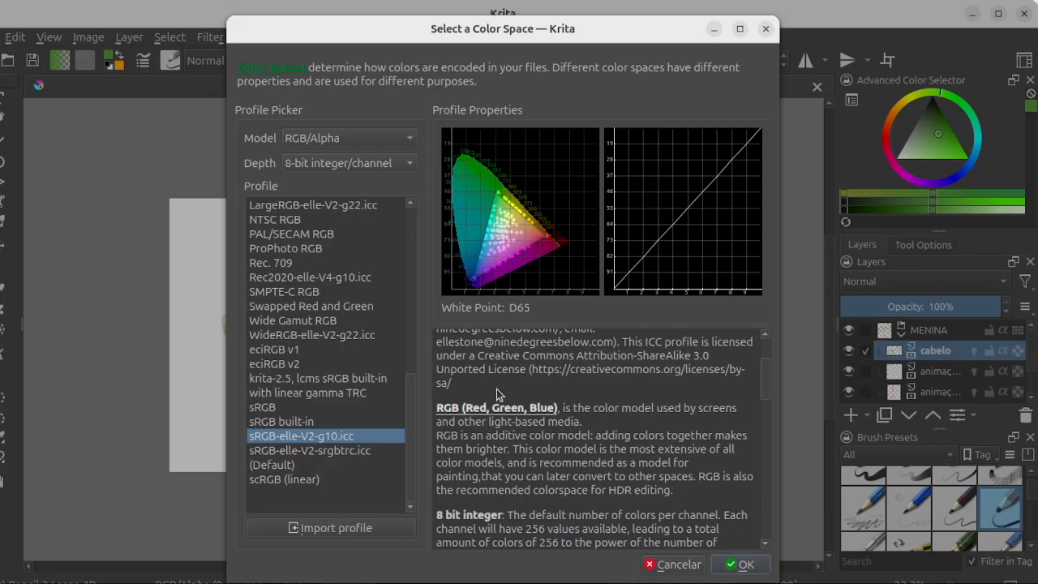
scroll(513, 471, down, 1)
scroll(513, 471, up, 3)
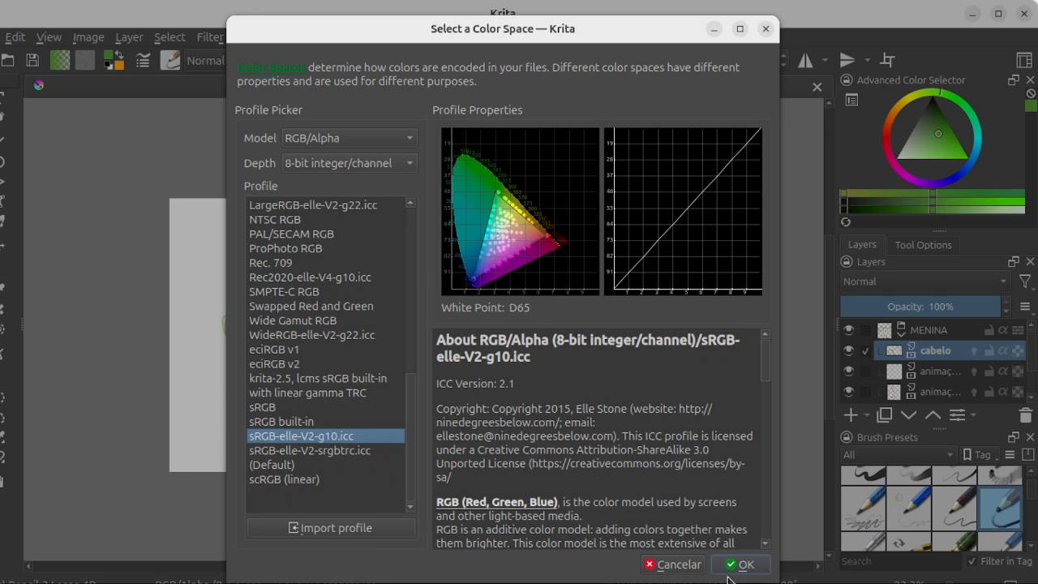
click(741, 565)
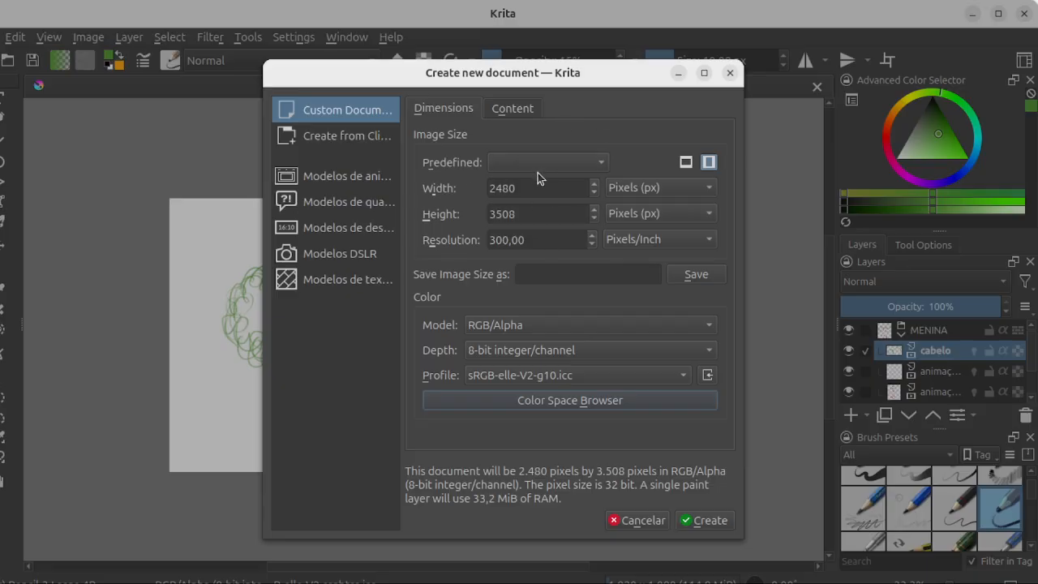
Step: Point out the resolution setting and cancel the new document
drag(527, 243, 489, 243)
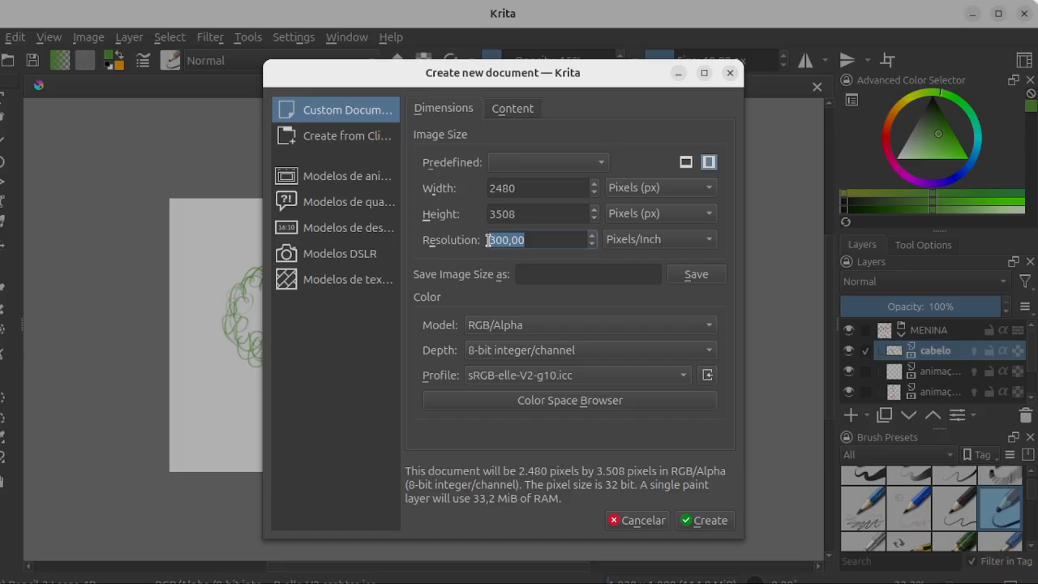
click(655, 522)
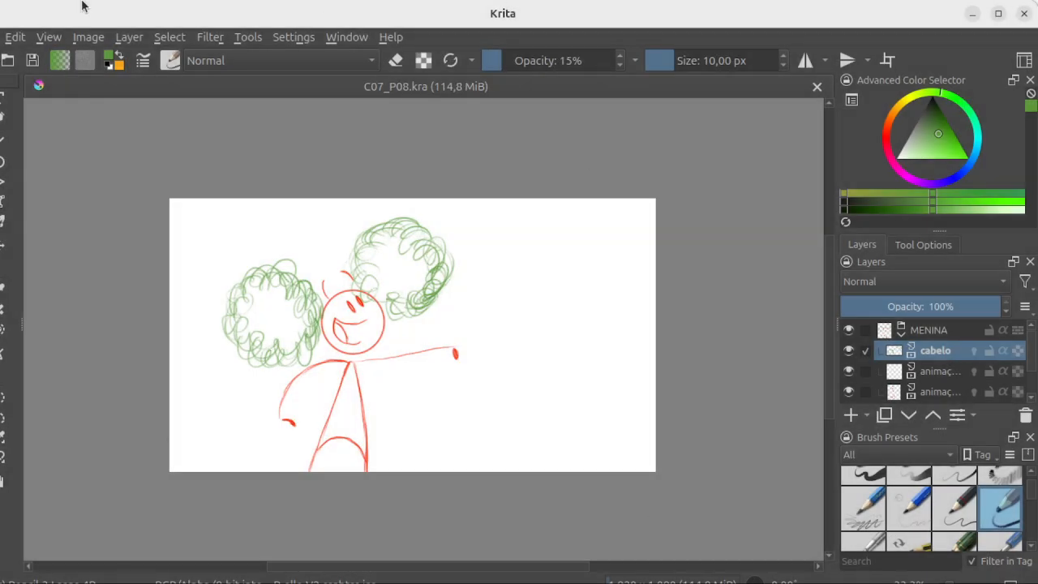
Step: Maximize the application window, then float the Layers docker over the canvas and make it taller
click(999, 14)
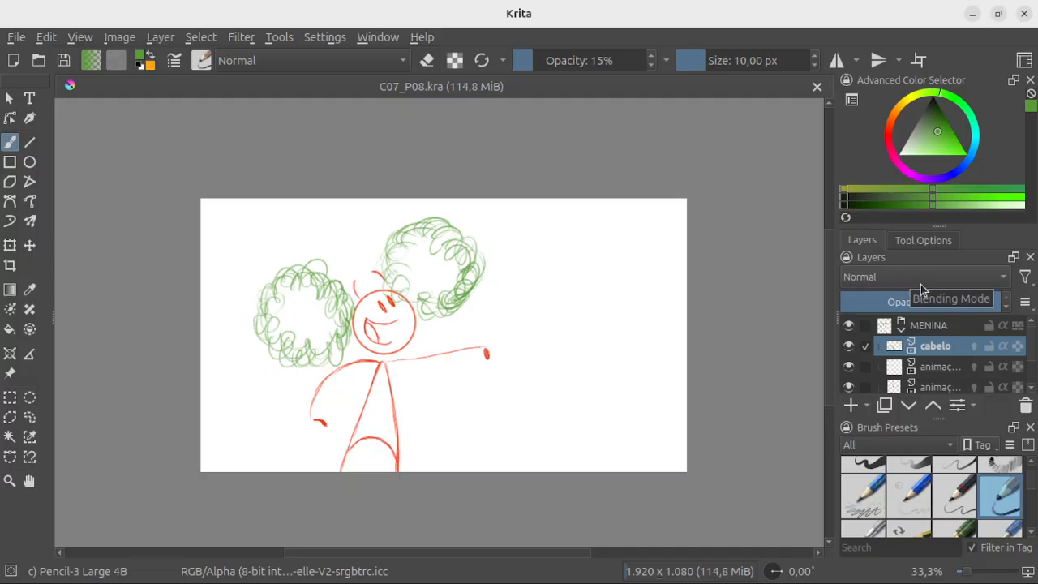
drag(918, 257, 591, 151)
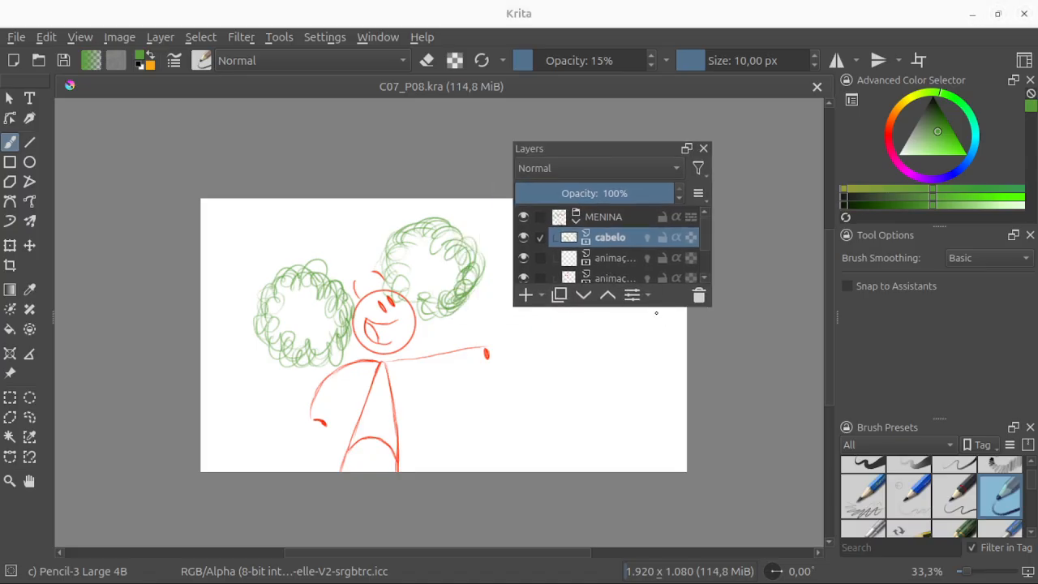
drag(661, 306, 661, 481)
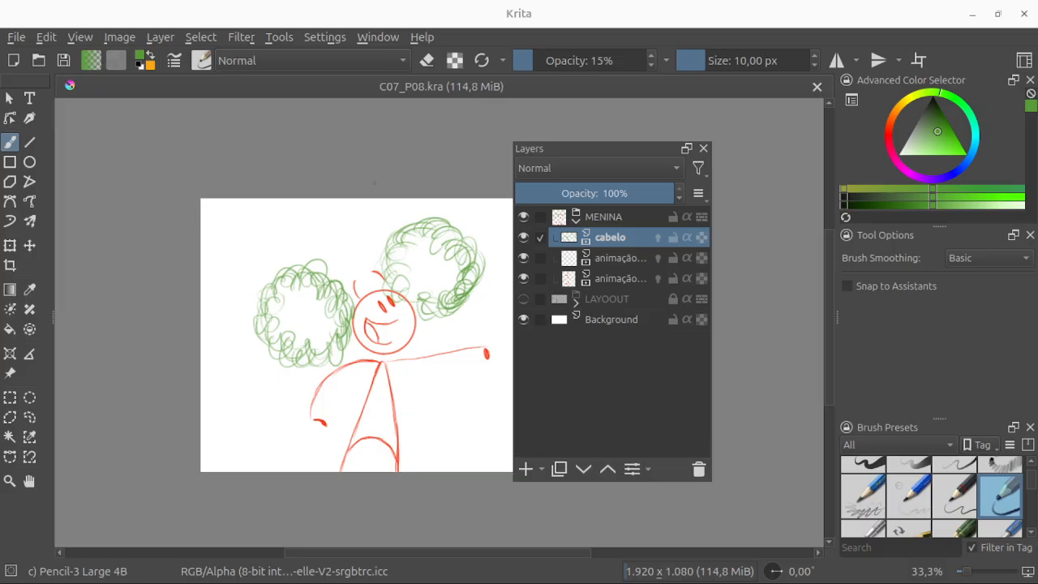
Step: Select the layers one by one from the MENINA group down to LAYOOUT, ending on MENINA
click(612, 217)
click(618, 237)
click(621, 259)
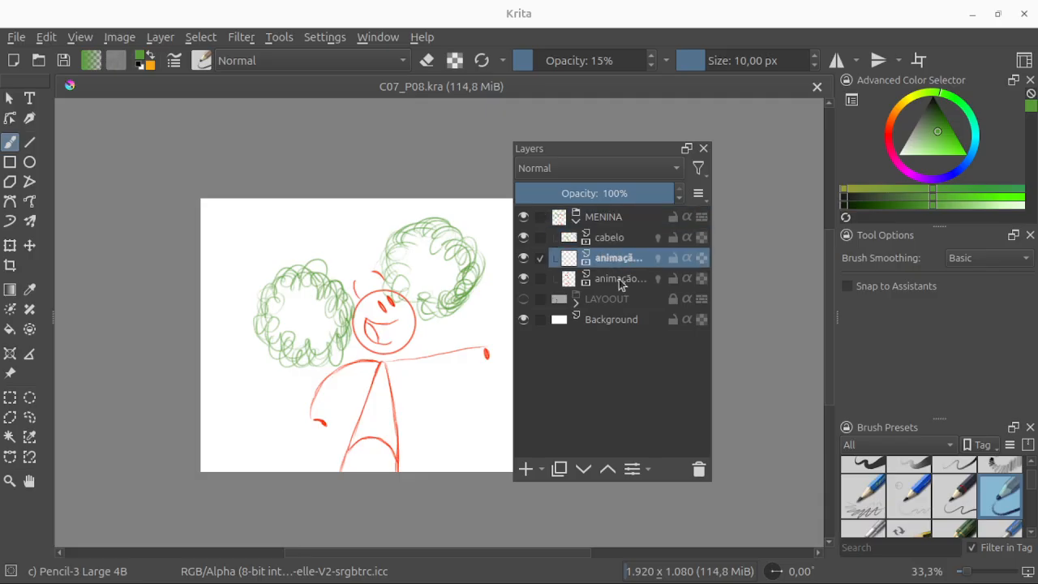
click(622, 279)
click(621, 298)
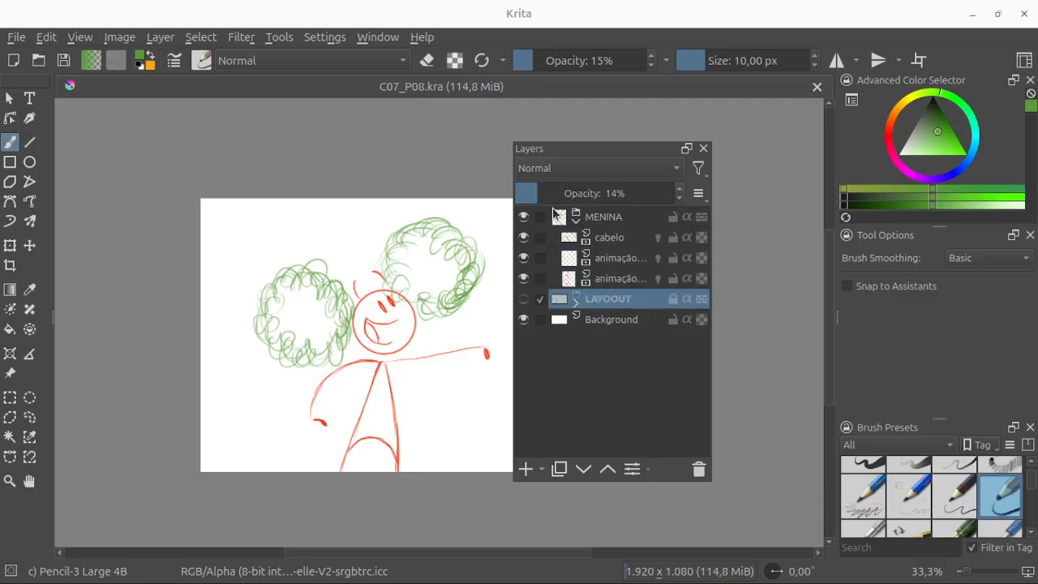
click(585, 218)
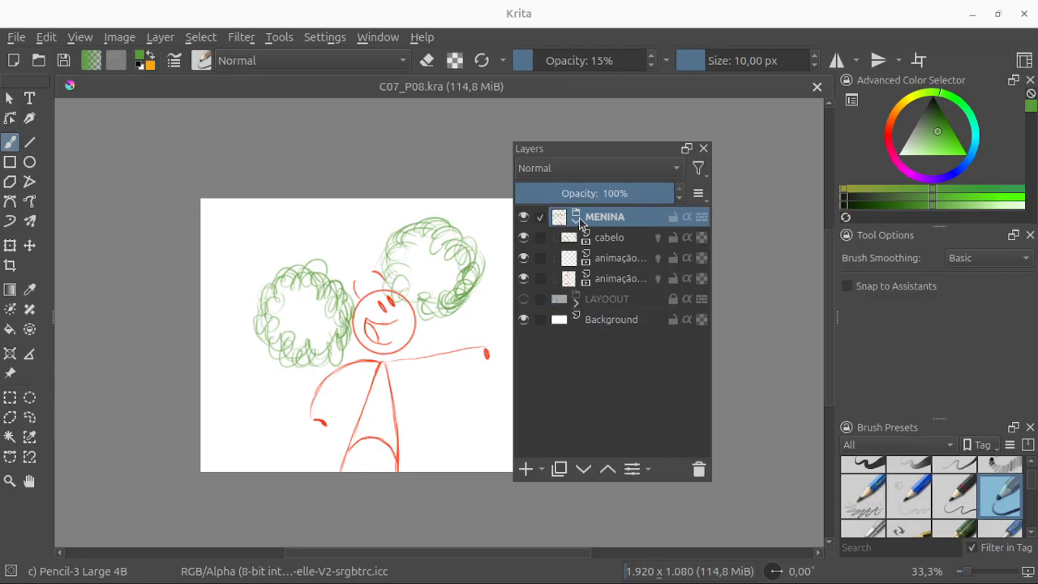
Step: Collapse the MENINA group and review the layer and mask types that can be added
click(576, 221)
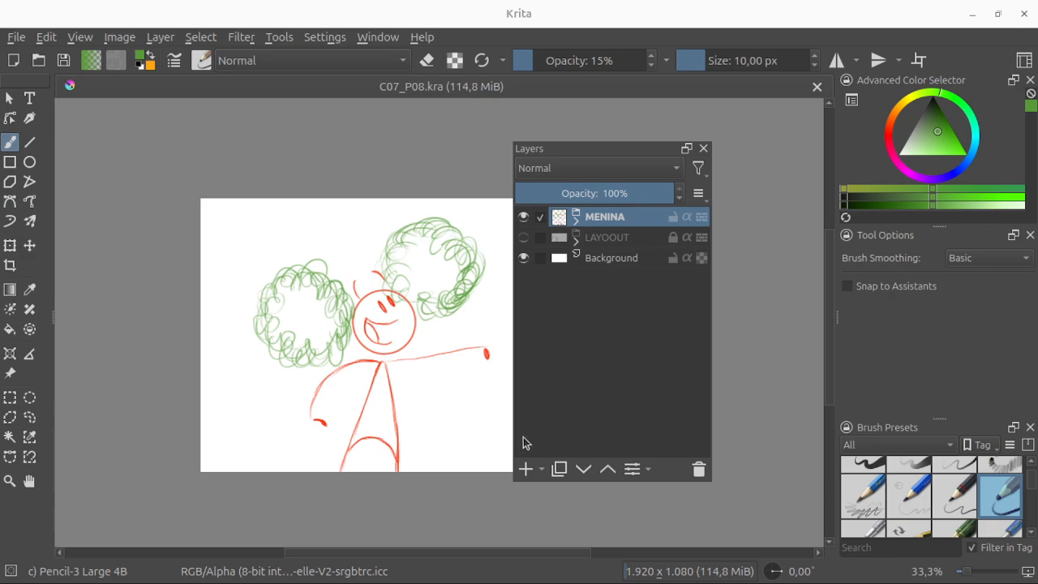
click(542, 468)
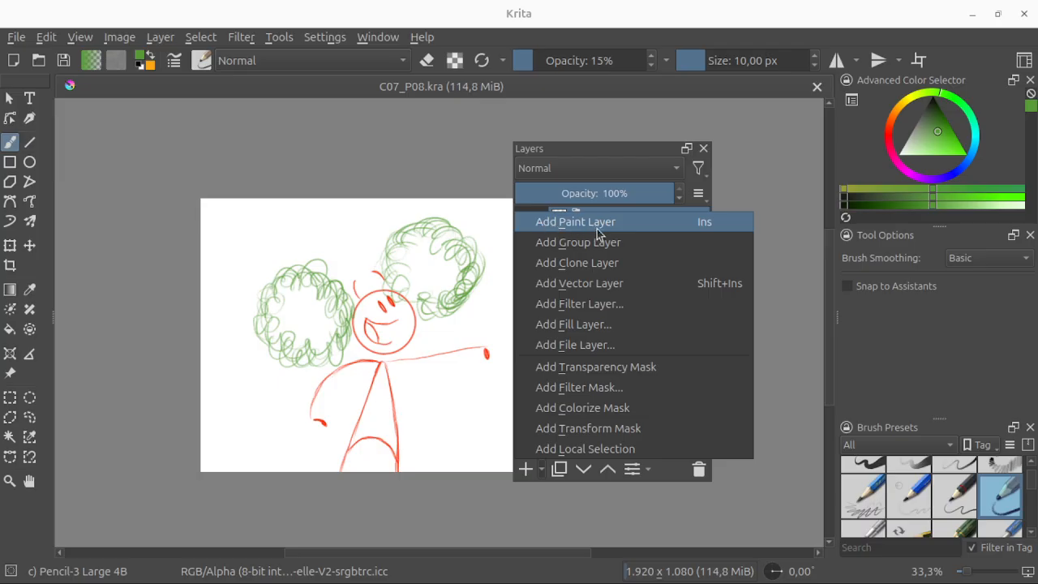
click(764, 217)
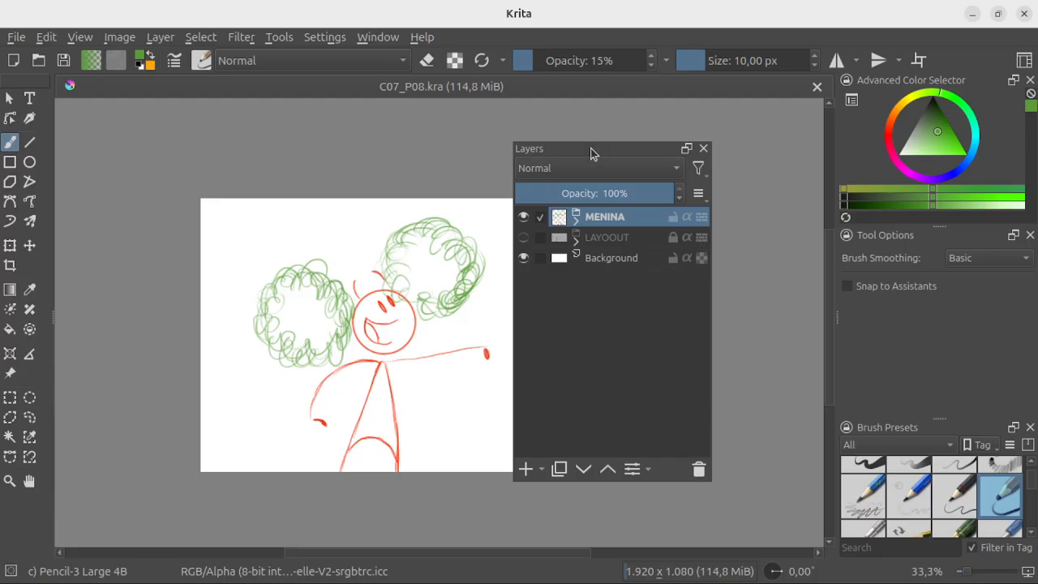
Step: Shift the floating Layers docker slightly and demonstrate expanding and collapsing the MENINA group, leaving it expanded
mouse_move(591, 154)
mouse_down()
mouse_move(640, 149)
mouse_move(621, 189)
mouse_move(606, 156)
mouse_up()
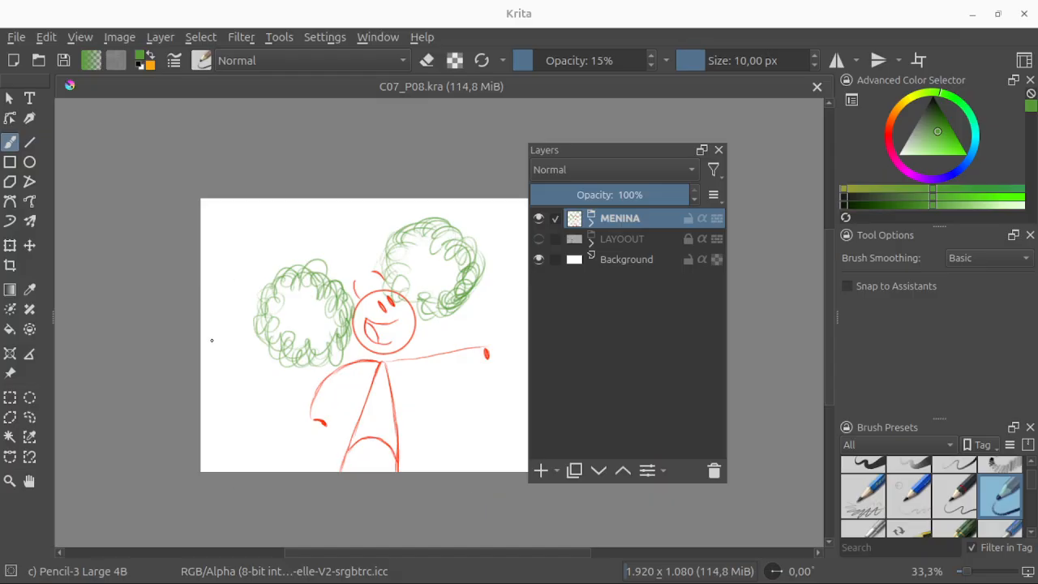
click(591, 221)
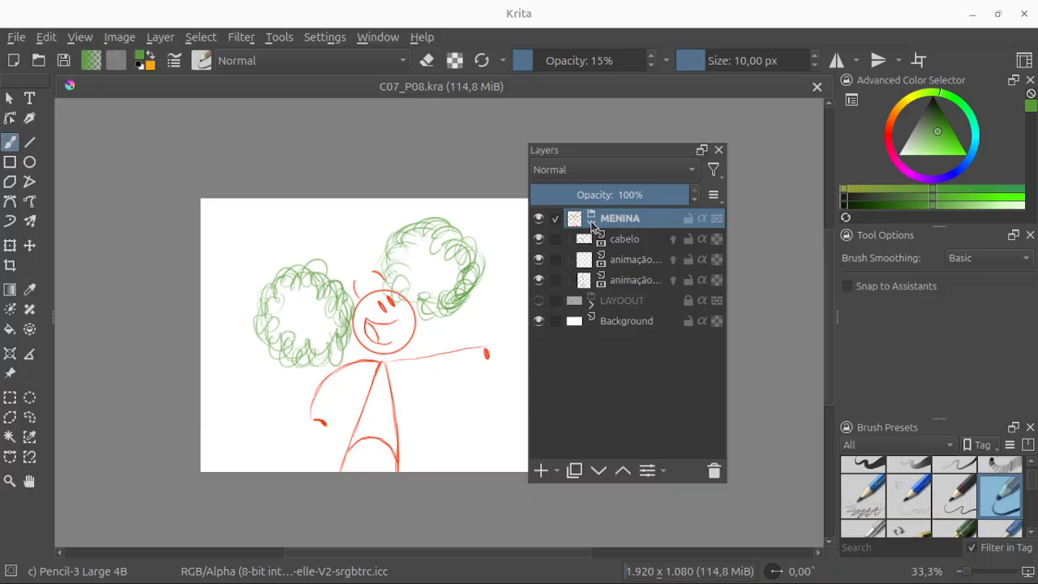
click(592, 222)
mouse_move(623, 236)
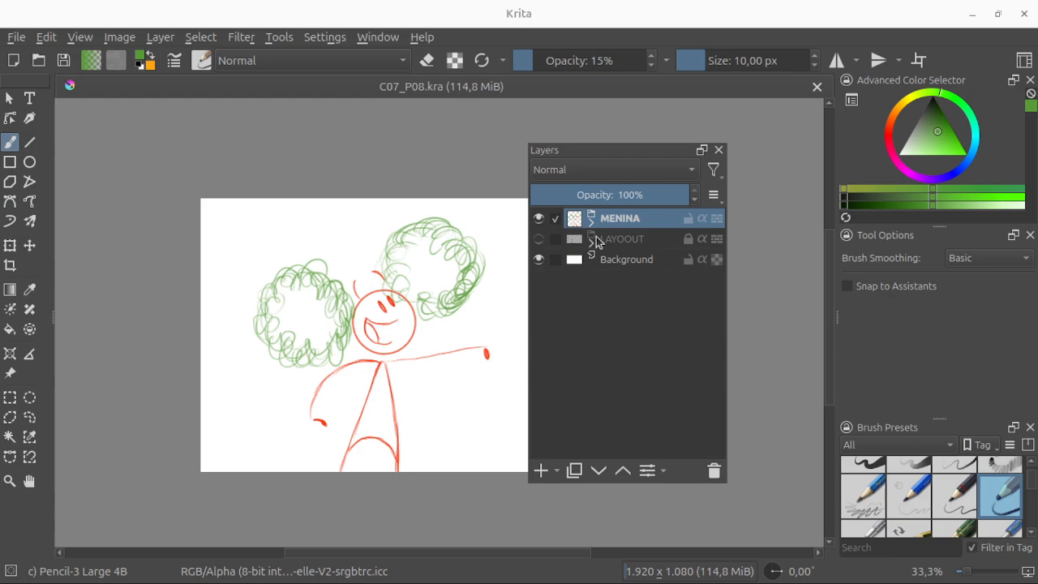
mouse_move(604, 212)
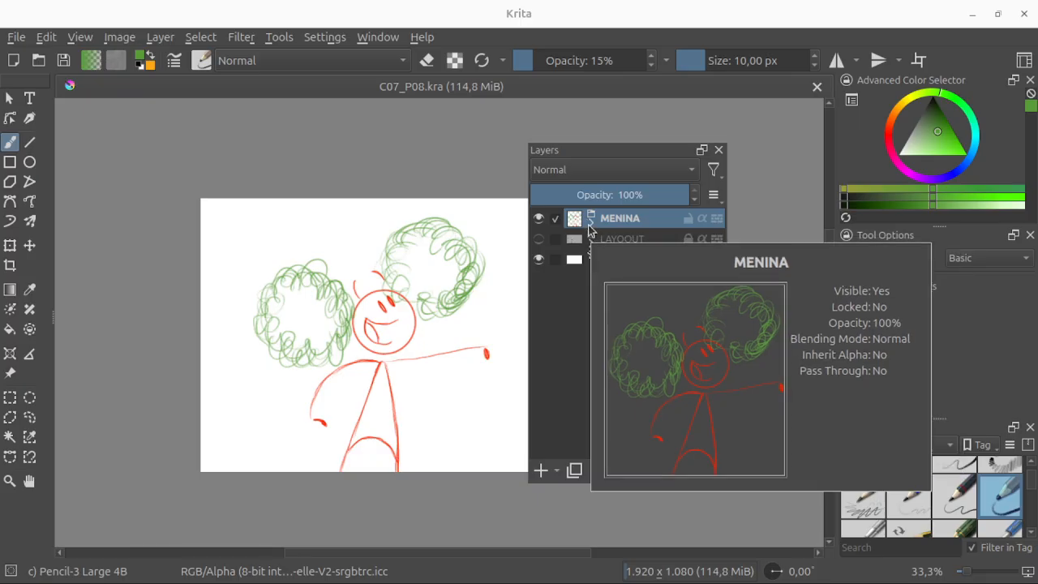
click(591, 222)
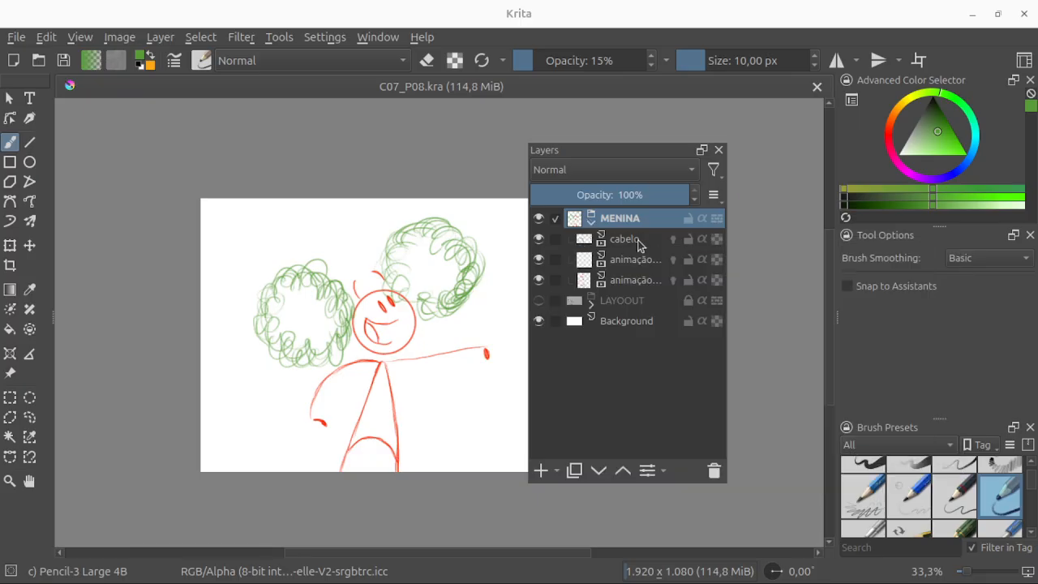
Step: Select the cabelo layer, then widen the floating Layers docker to fit full layer names and move it off the figure's head
click(630, 243)
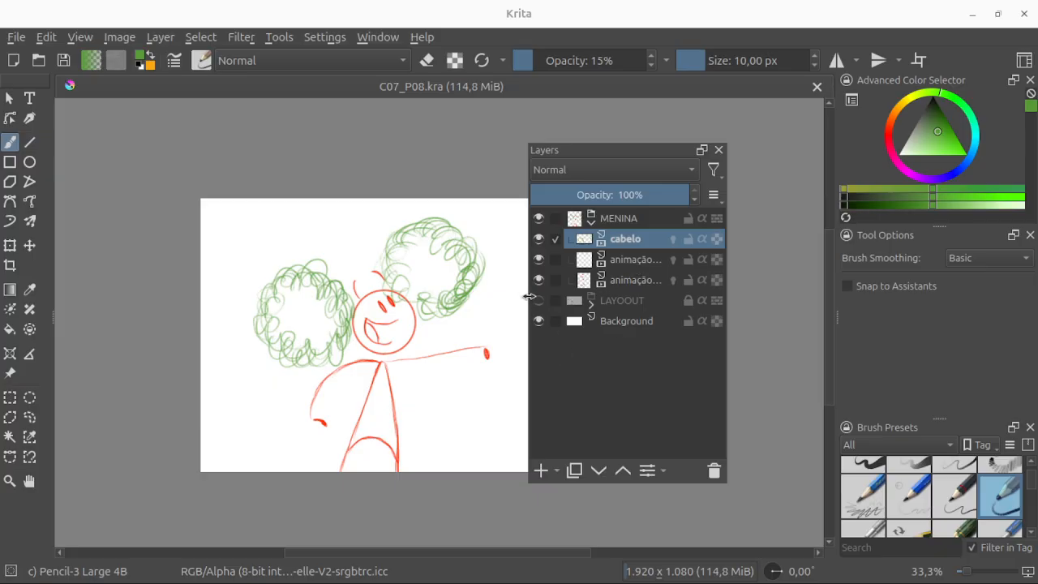
drag(528, 299, 399, 298)
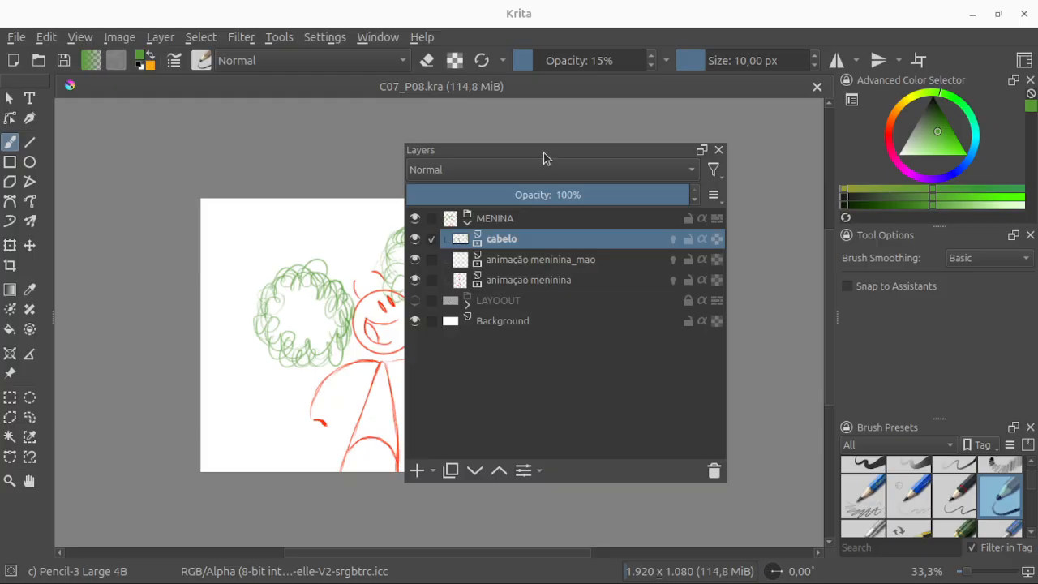
drag(545, 155, 636, 140)
Step: Toggle the cabelo layer's visibility off and on several times, leaving it visible
click(512, 222)
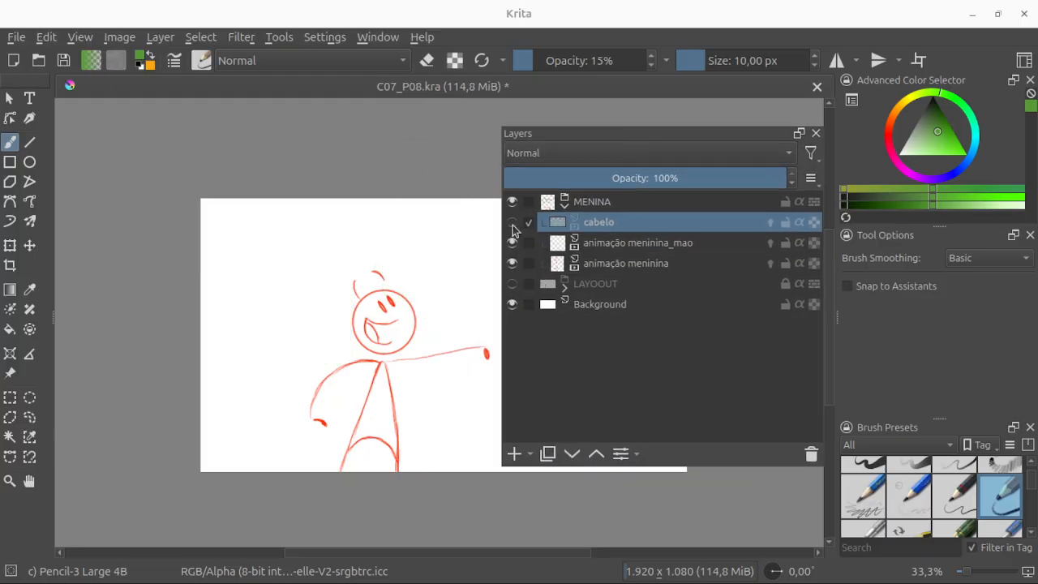
click(512, 222)
click(512, 223)
click(512, 223)
click(511, 222)
click(512, 223)
click(512, 223)
click(512, 223)
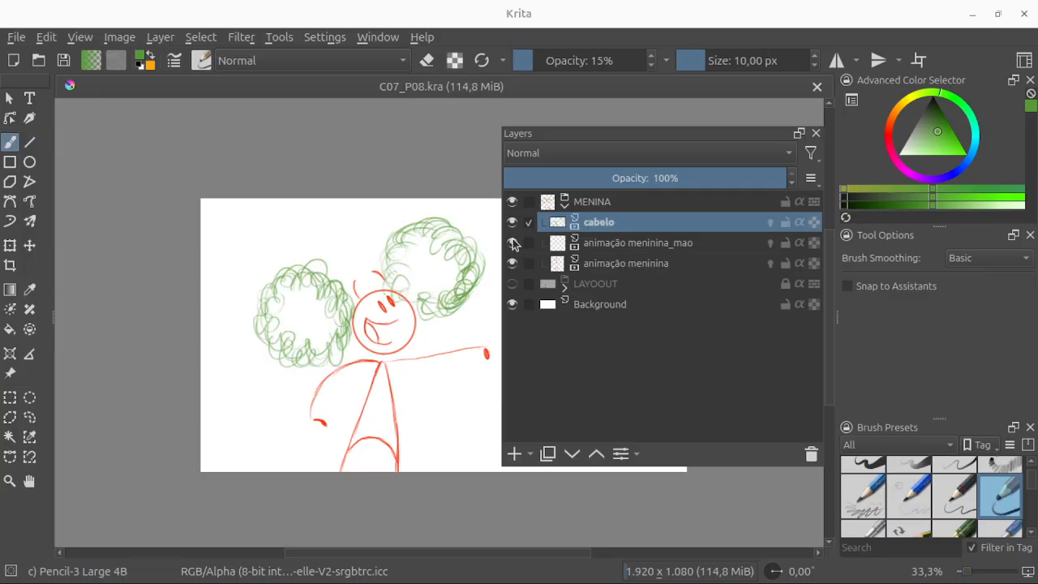
Step: Toggle the visibility of the animação meninina_mao and animação meninina layers, leaving both visible
click(512, 243)
click(512, 243)
click(512, 243)
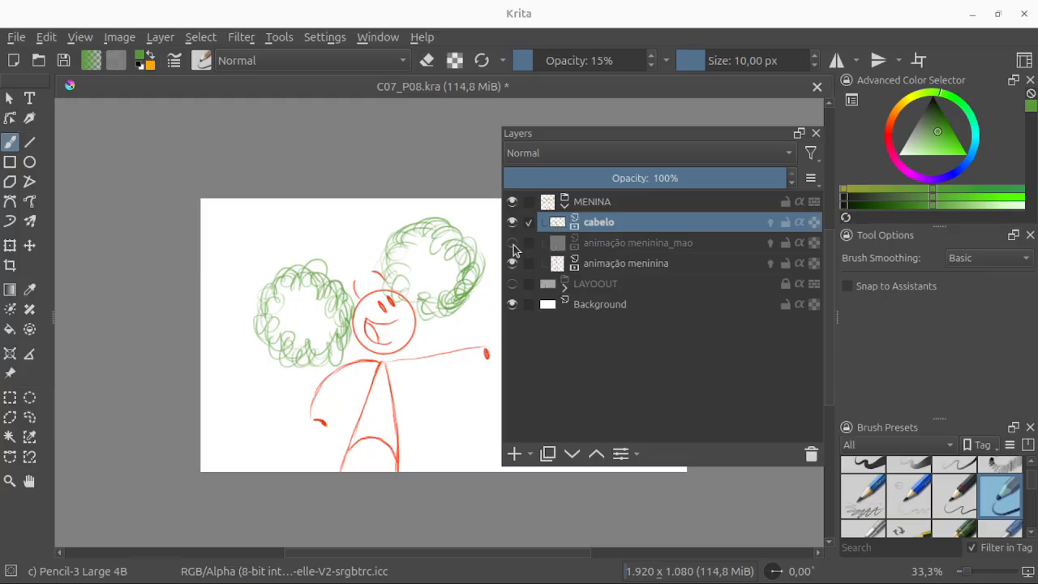
click(511, 243)
click(512, 243)
click(512, 264)
click(512, 264)
click(512, 264)
click(512, 264)
click(511, 264)
click(511, 264)
click(511, 243)
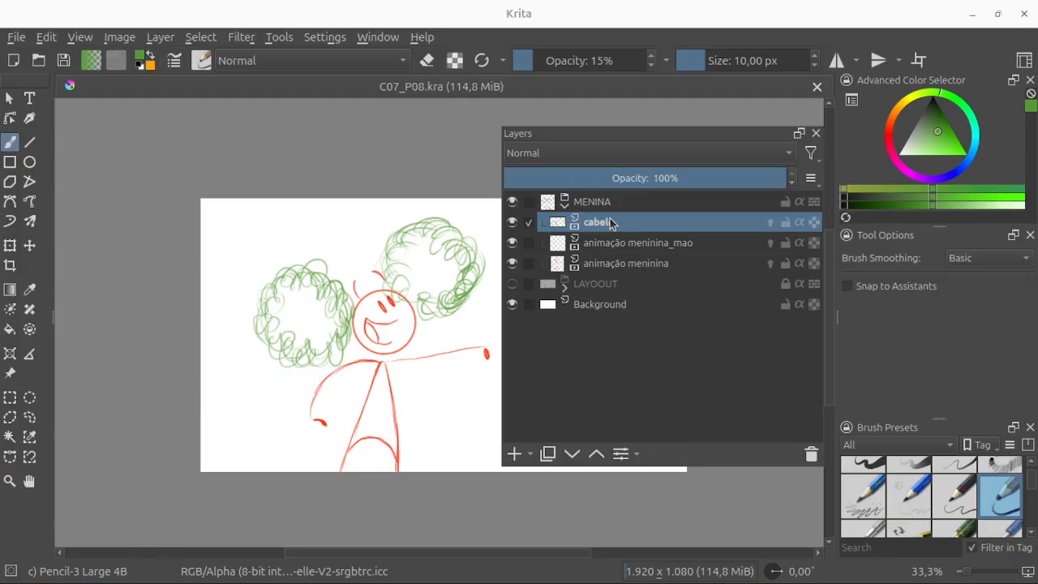
Step: Collapse the MENINA group, add a new group layer above it and rename the new group x
click(565, 205)
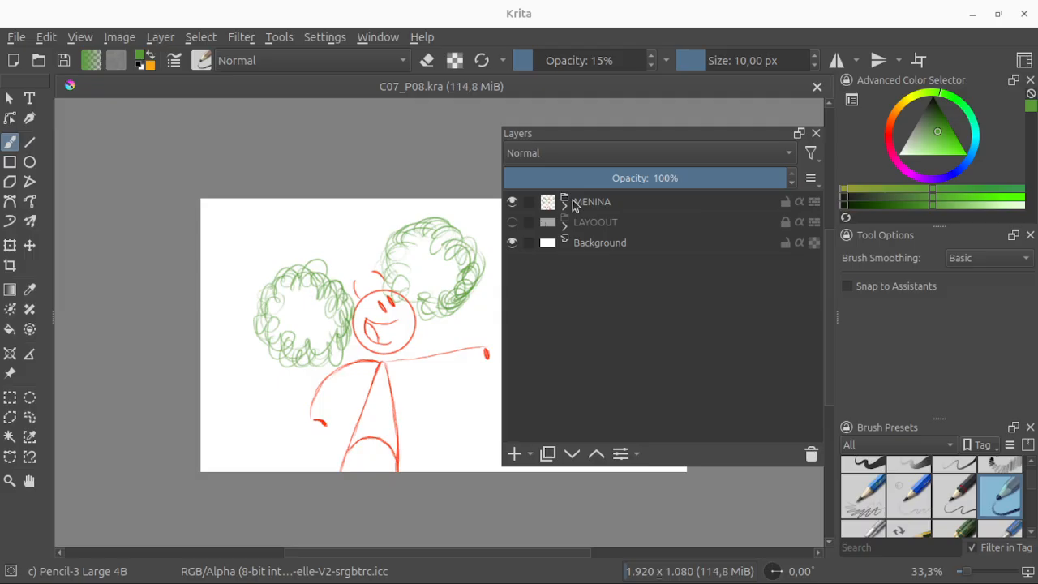
click(574, 201)
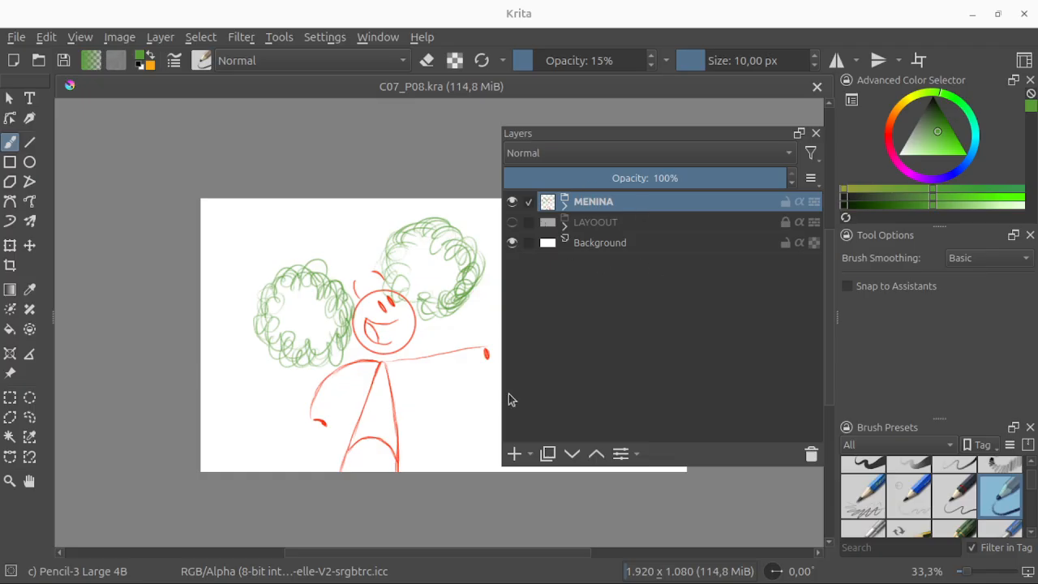
click(530, 455)
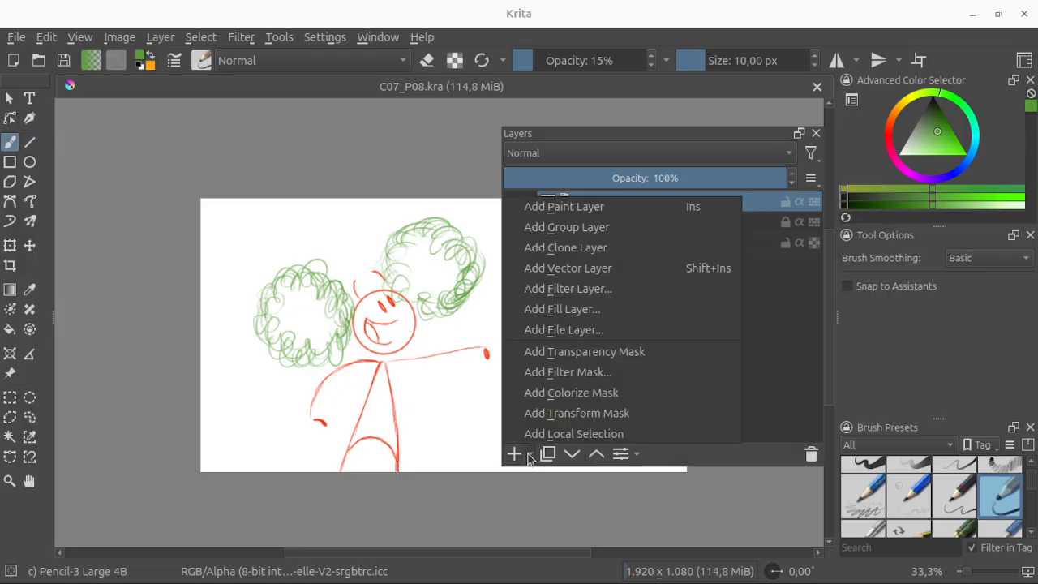
click(566, 230)
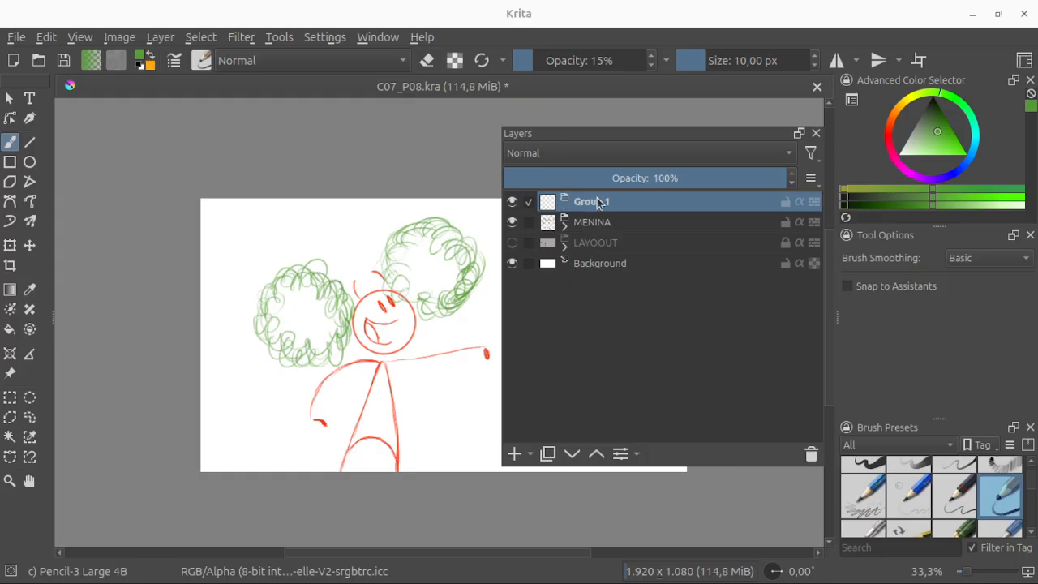
double_click(590, 199)
text(x)
key(Return)
Step: Add a paint layer inside group x, then select the group and the new layer in turn
click(530, 455)
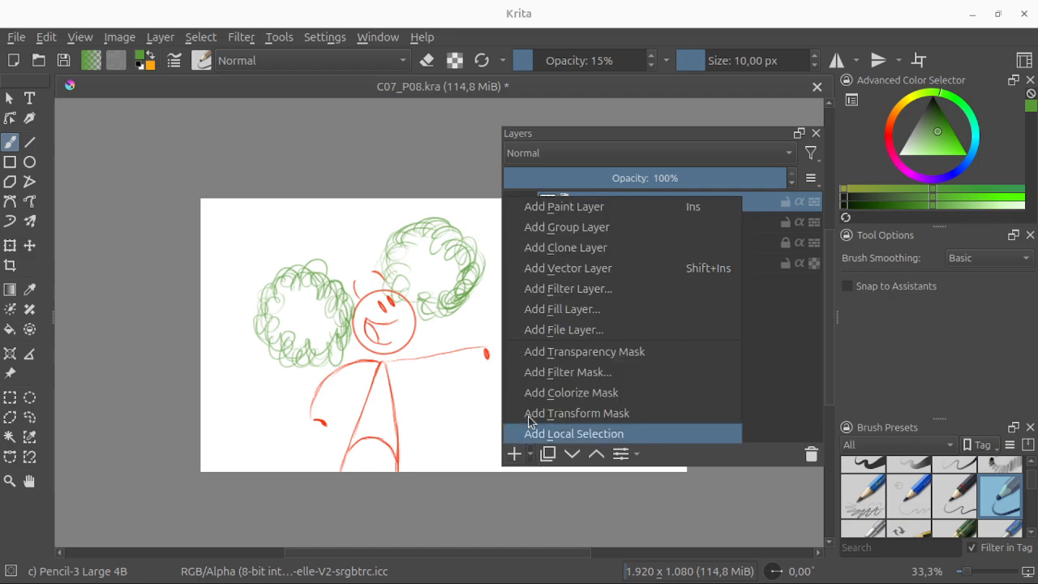
click(566, 209)
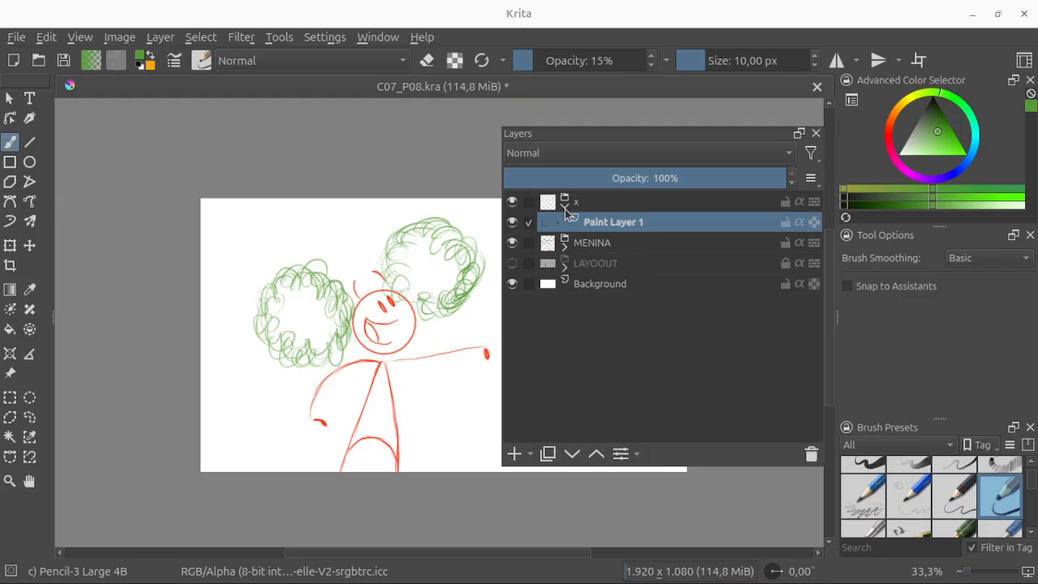
click(583, 203)
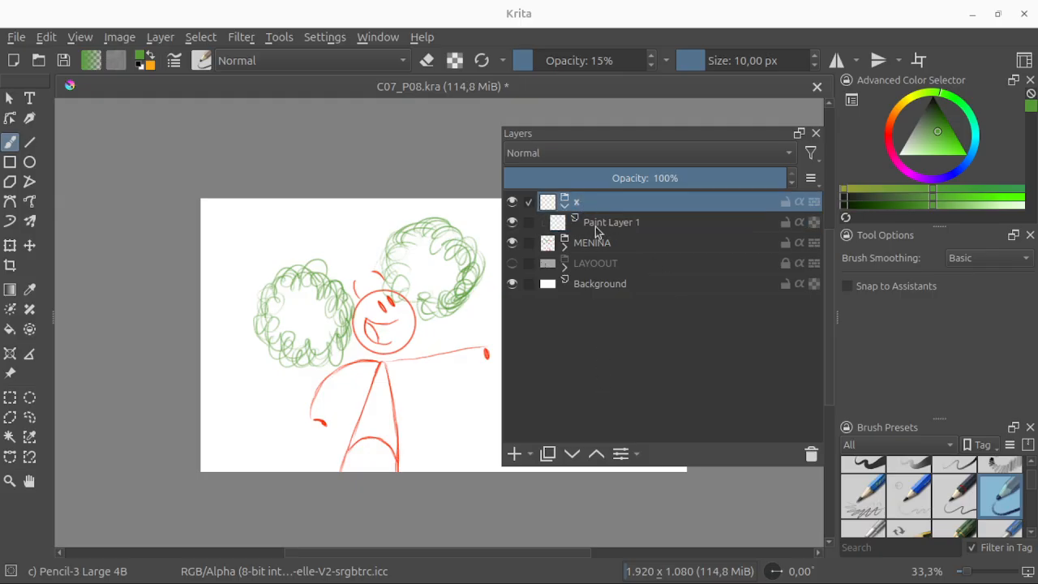
click(597, 224)
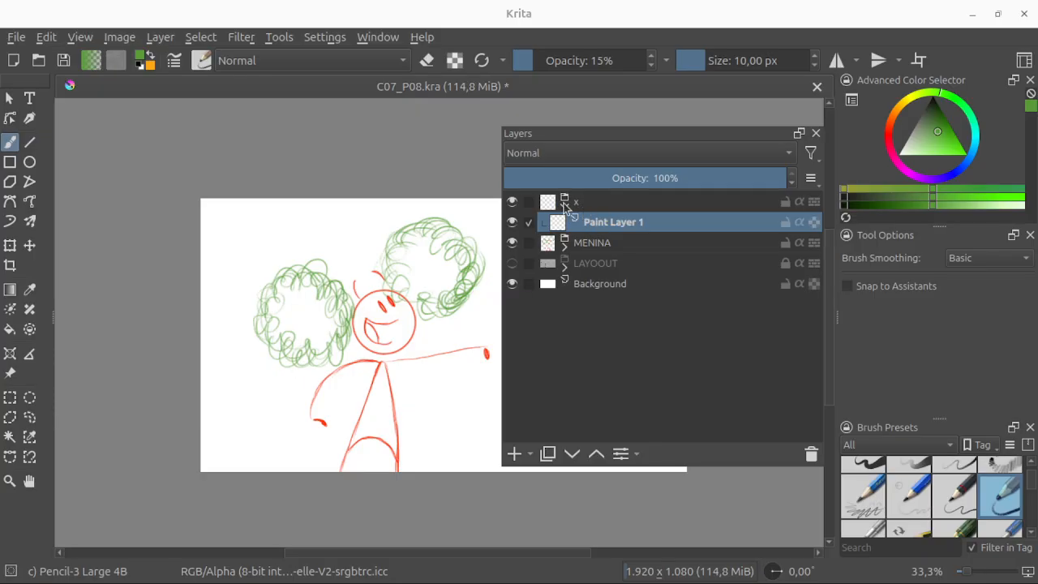
Step: Move the new paint layer out of group x to below Background and return it to the group
mouse_move(596, 227)
mouse_down()
mouse_move(603, 239)
mouse_move(575, 331)
mouse_move(570, 274)
mouse_move(560, 312)
mouse_up()
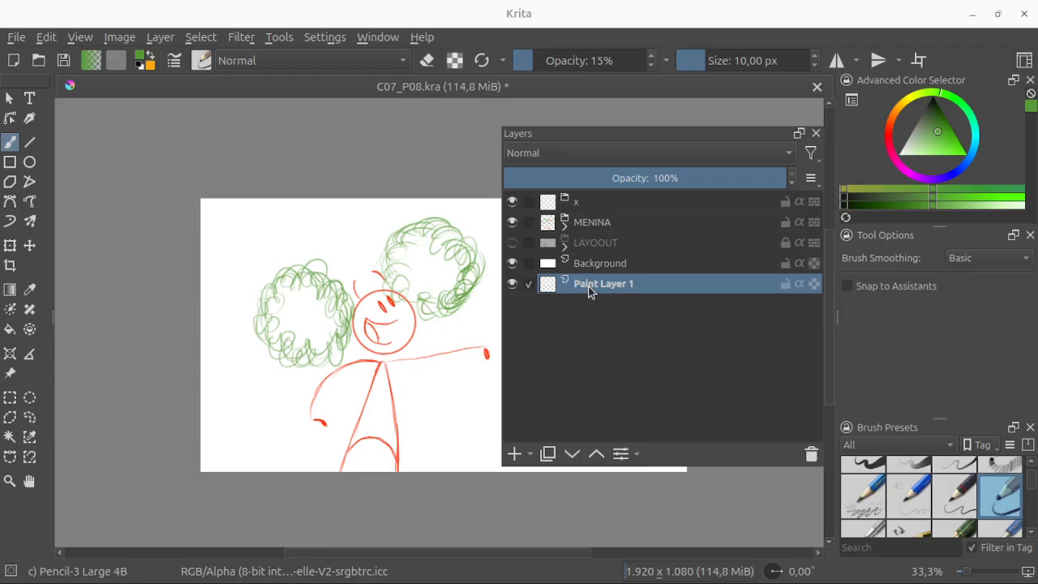
drag(589, 289, 586, 203)
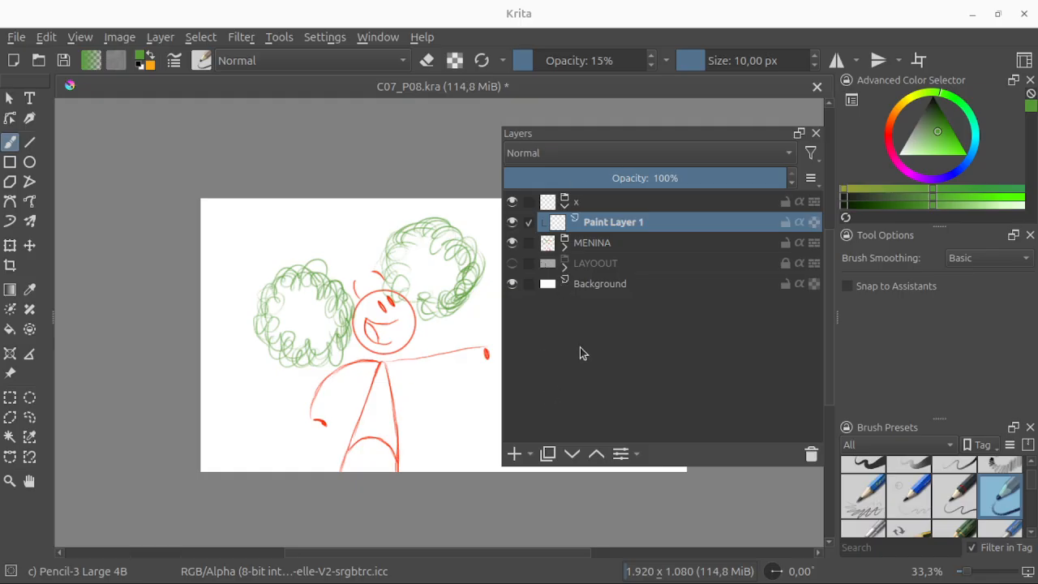
Step: Add a vector layer above the paint layer in group x and move the floating Layers docker toward the canvas centre
click(515, 454)
key(ctrl+z)
click(530, 455)
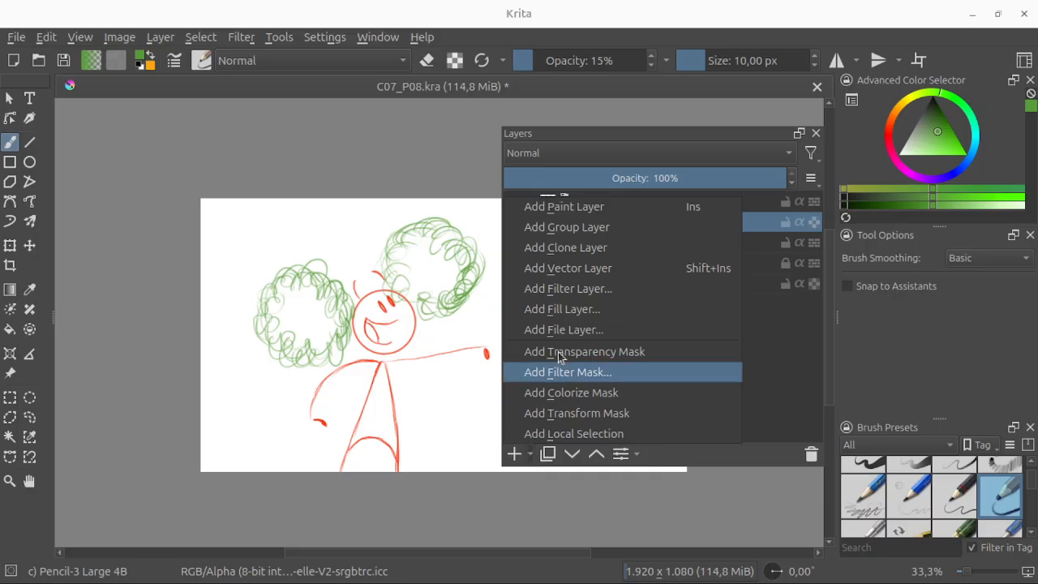
click(568, 268)
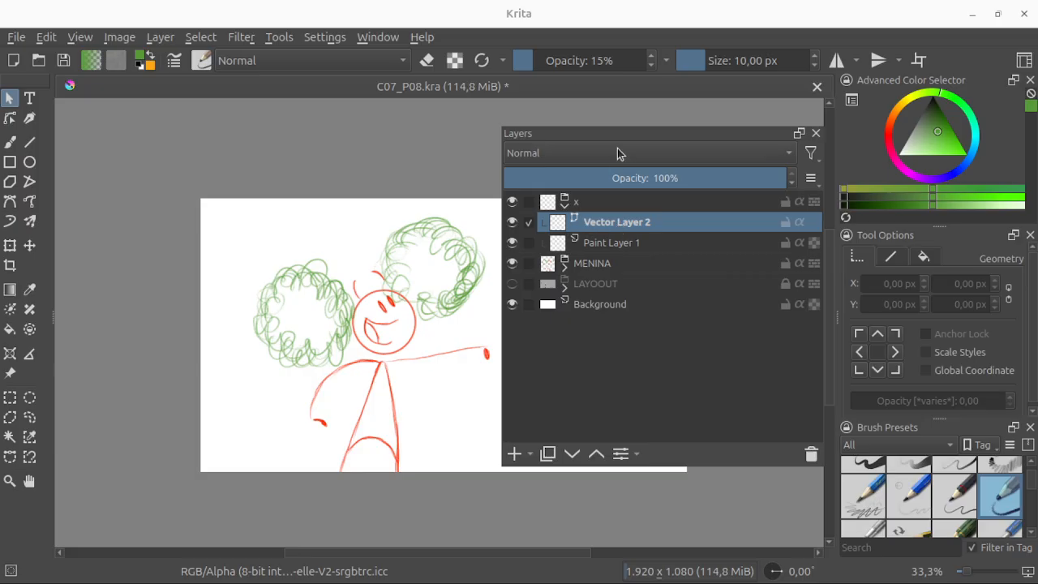
mouse_move(617, 134)
mouse_down()
mouse_move(552, 141)
mouse_move(454, 175)
mouse_up()
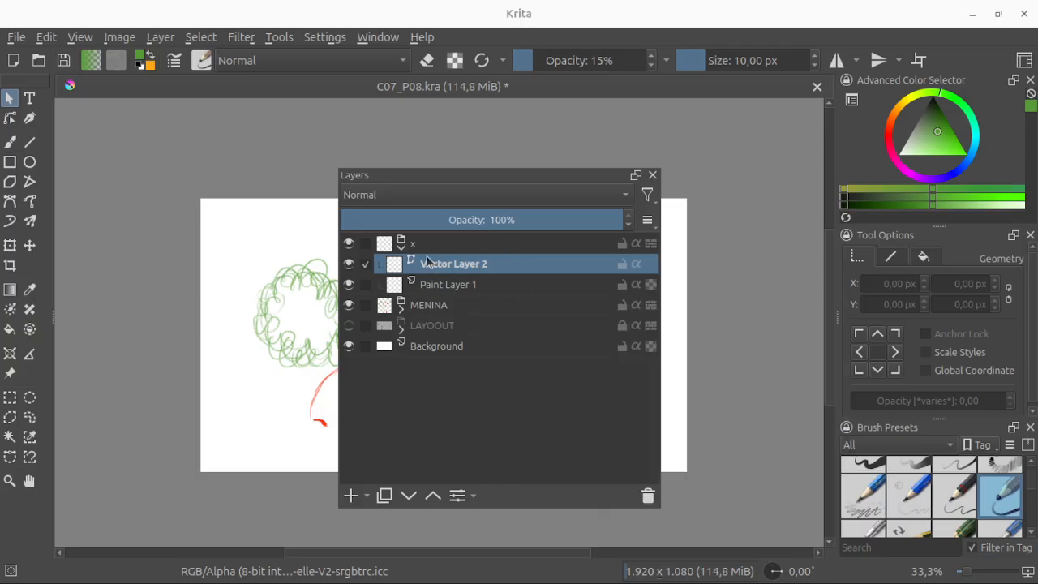
Step: Select Paint Layer 1 in group x and move the floating Layers docker aside to uncover the drawing
mouse_move(450, 275)
mouse_move(431, 289)
click(458, 289)
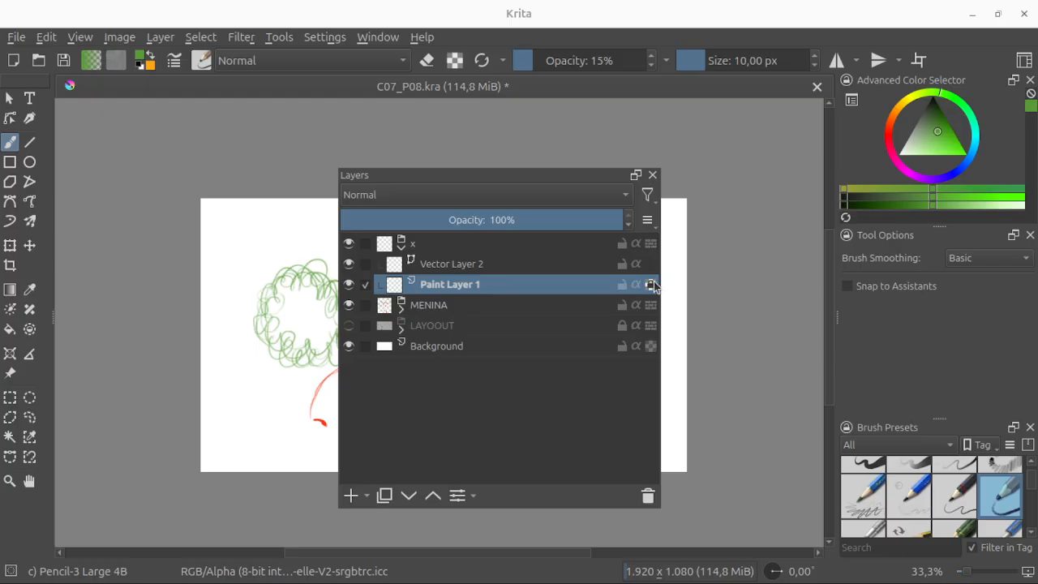
mouse_move(651, 282)
drag(560, 175, 680, 165)
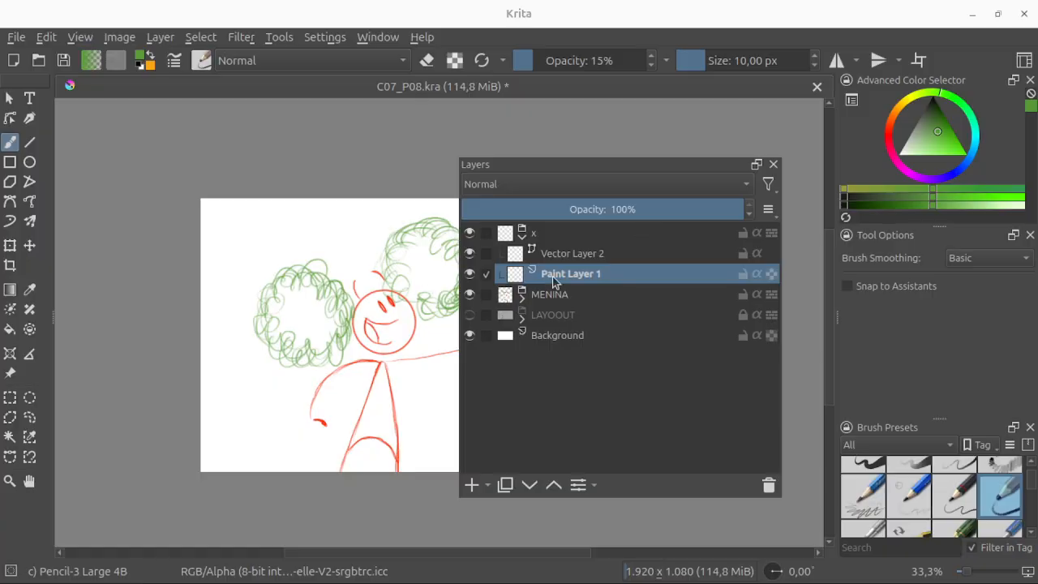
Step: Set the brush to bright red at 44,48 px and paint a 6-shaped stroke over the left green scribble on Paint Layer 1
click(892, 136)
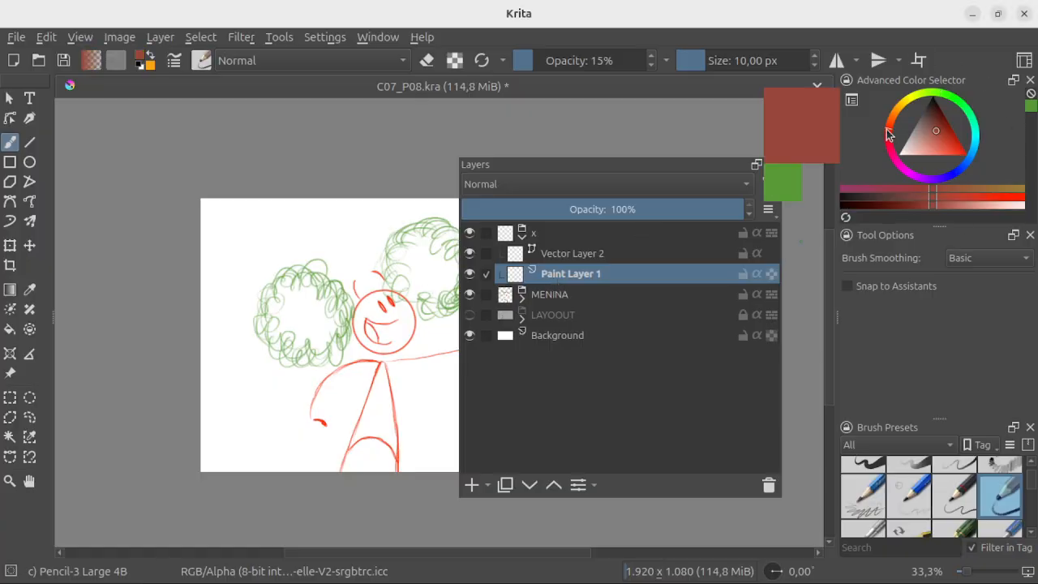
click(946, 143)
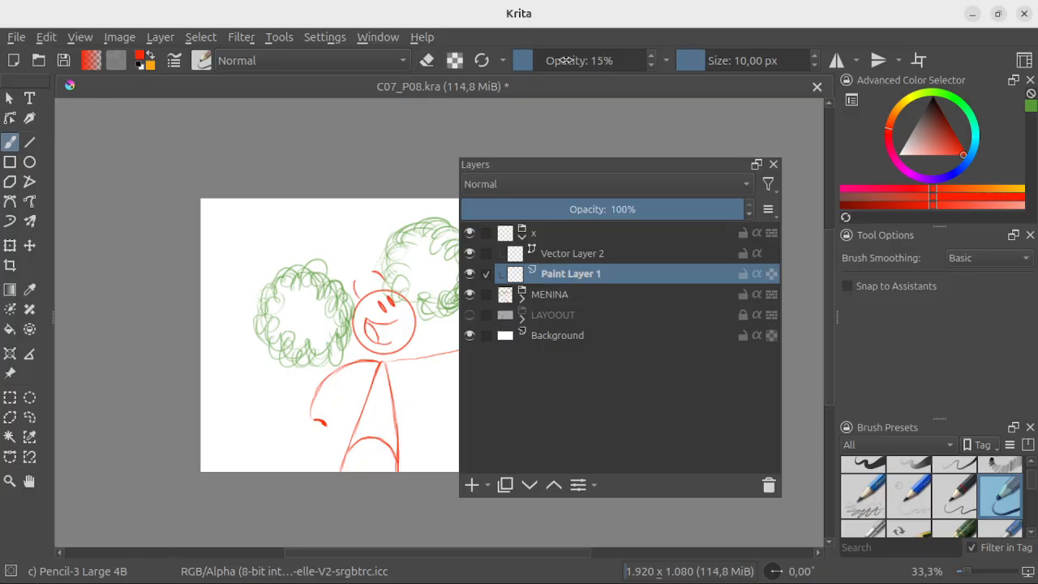
drag(714, 60, 724, 60)
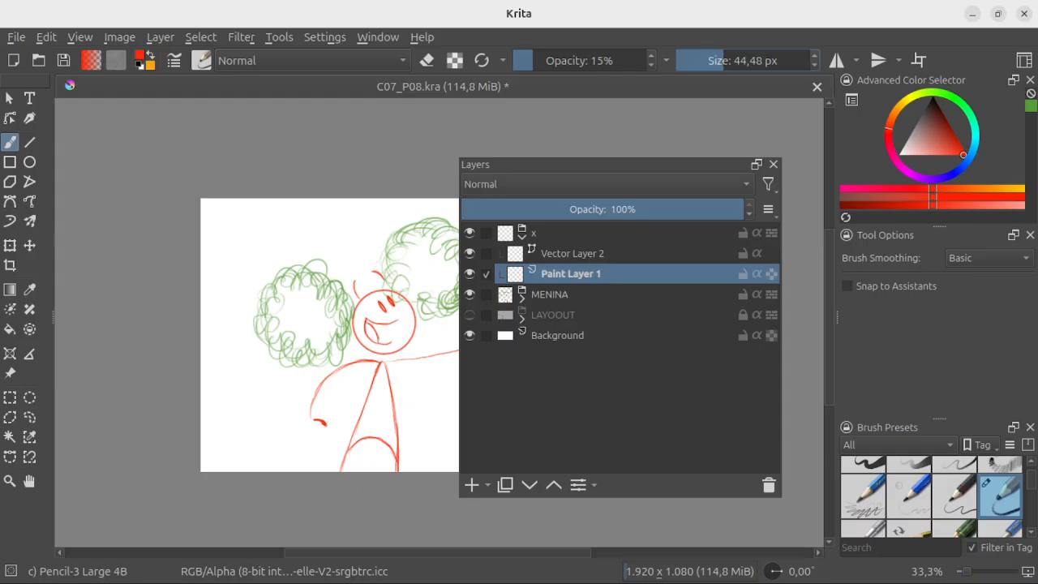
mouse_move(295, 229)
mouse_down()
mouse_move(254, 286)
mouse_move(285, 331)
mouse_move(301, 293)
mouse_move(274, 261)
mouse_up()
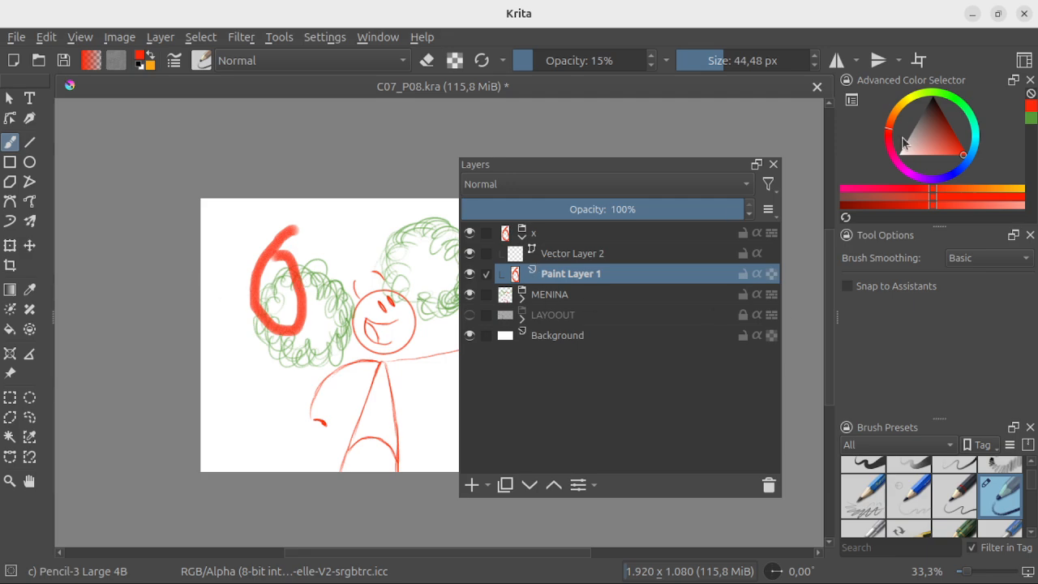
Step: Undo a blue trial stroke across the red shape, and repaint the shape in blue with Paint Layer 1 alpha-locked
click(957, 174)
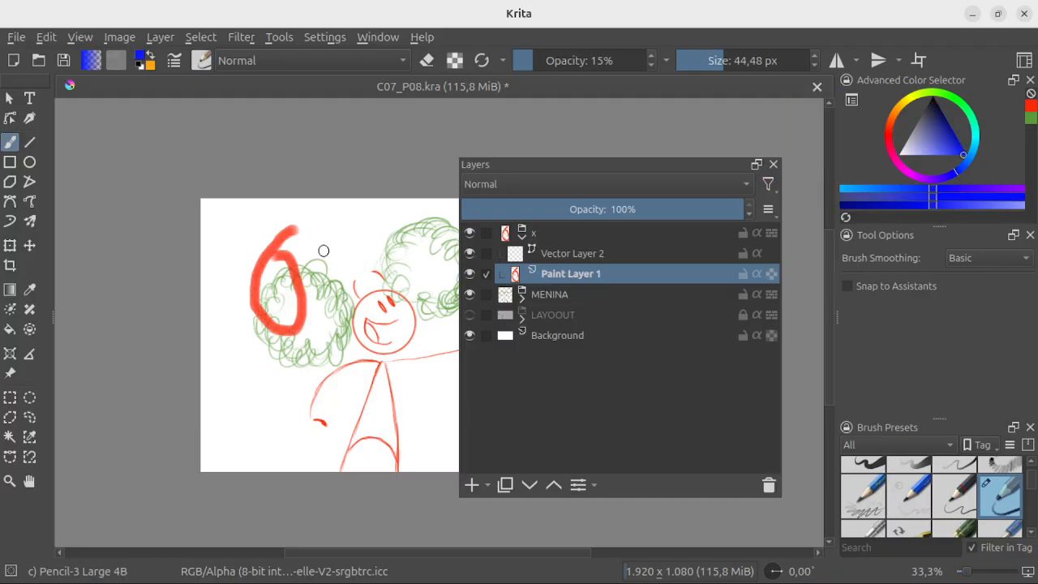
mouse_move(324, 251)
mouse_down()
mouse_move(237, 324)
mouse_move(306, 246)
mouse_move(262, 308)
mouse_move(323, 220)
mouse_up()
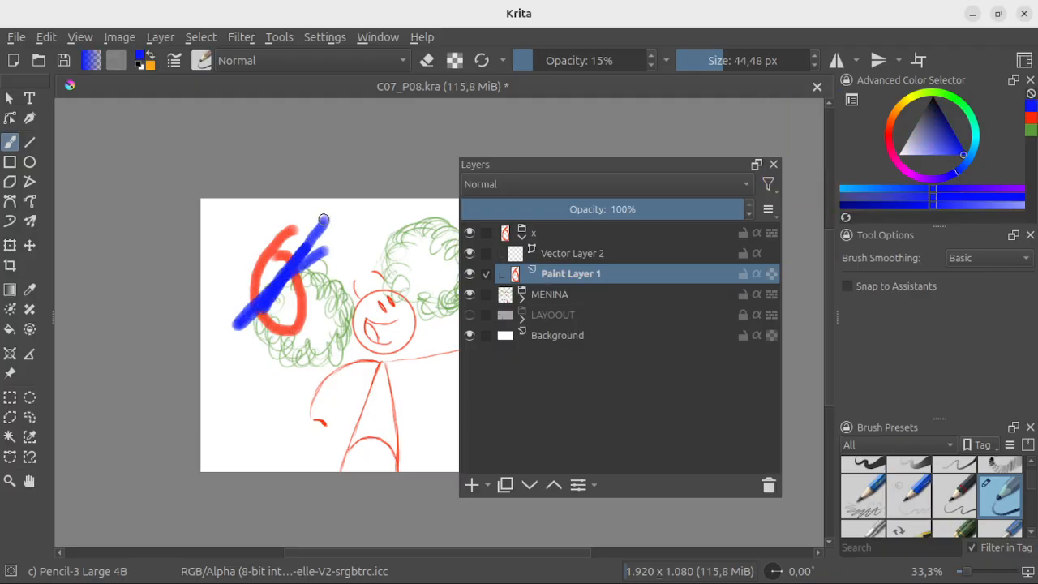
key(ctrl+z)
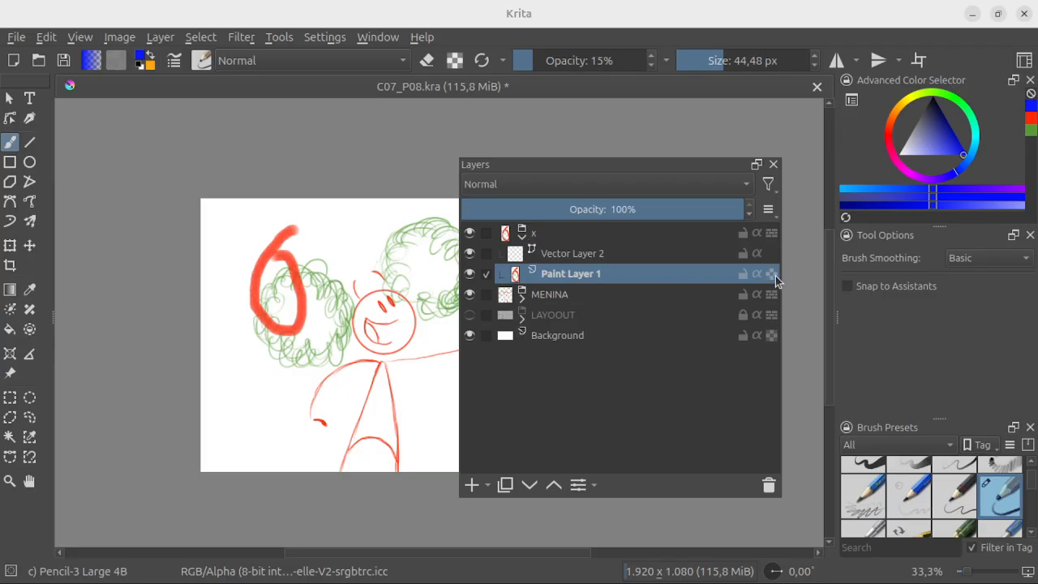
mouse_move(238, 310)
mouse_down()
mouse_move(287, 238)
mouse_move(247, 313)
mouse_move(282, 235)
mouse_move(241, 255)
mouse_move(300, 227)
mouse_move(242, 296)
mouse_move(303, 231)
mouse_move(289, 268)
mouse_move(300, 282)
mouse_move(275, 338)
mouse_move(302, 312)
mouse_up()
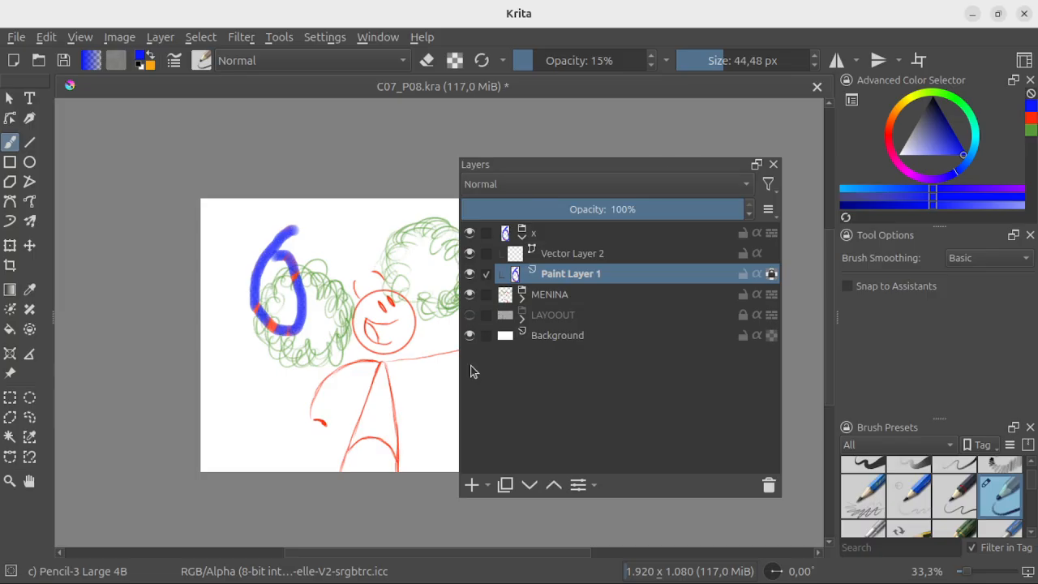
Step: Float the Tool Options docker over the canvas and dock the Layers docker back above the Advanced Color Selector
mouse_move(681, 170)
mouse_down()
mouse_move(654, 192)
mouse_move(682, 158)
mouse_up()
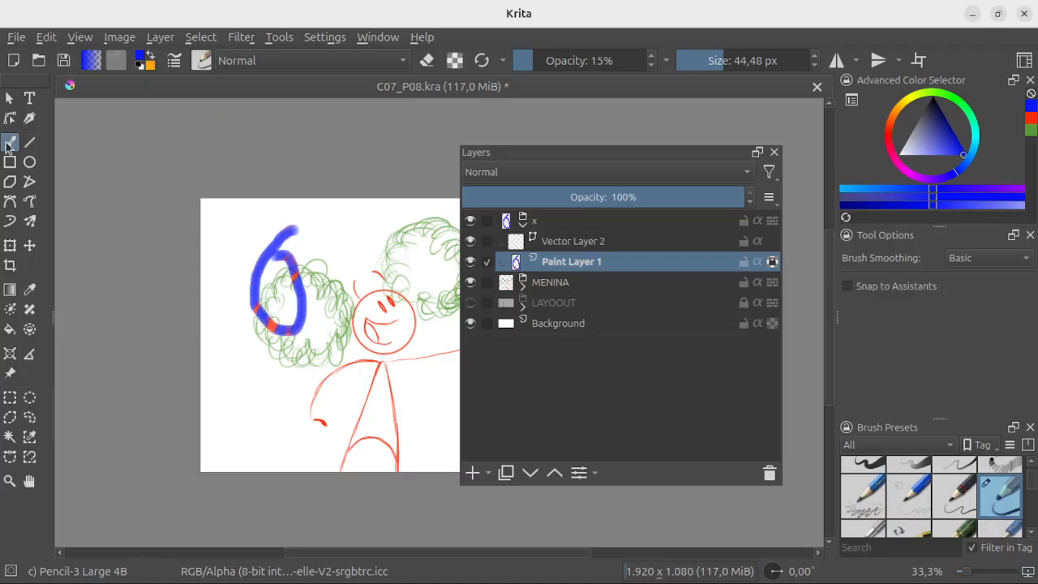
click(30, 145)
click(11, 145)
drag(918, 236, 321, 147)
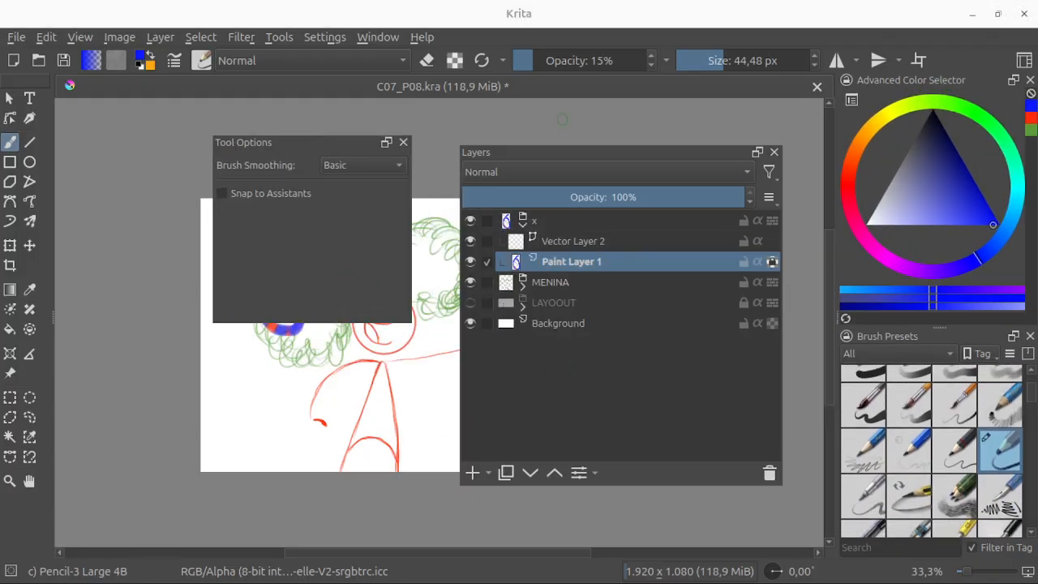
mouse_move(554, 153)
mouse_down()
mouse_move(906, 284)
mouse_move(896, 283)
mouse_move(924, 129)
mouse_move(954, 101)
mouse_up()
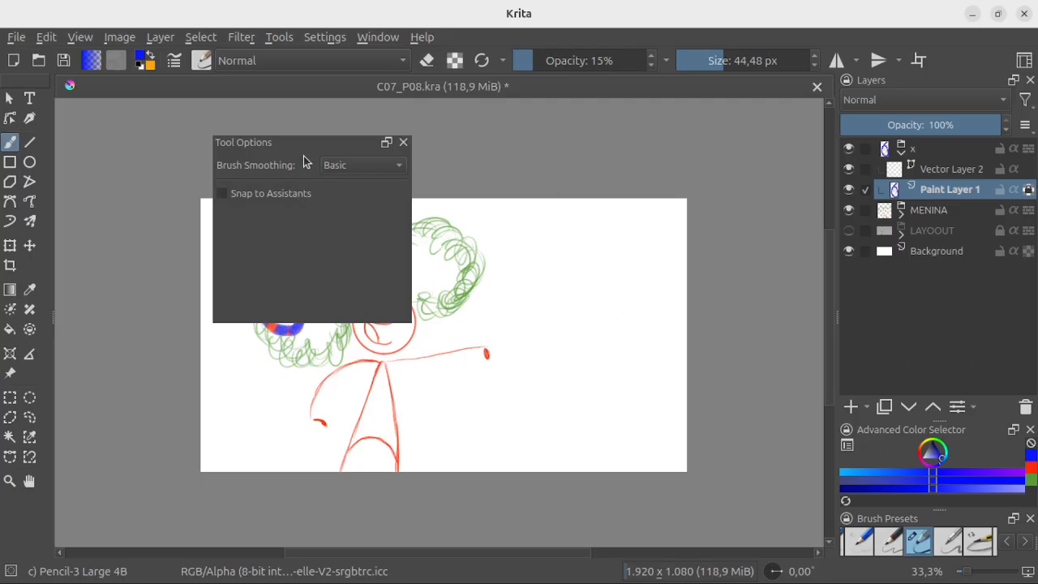
mouse_move(299, 144)
mouse_down()
mouse_move(544, 135)
mouse_move(499, 186)
mouse_move(486, 168)
mouse_up()
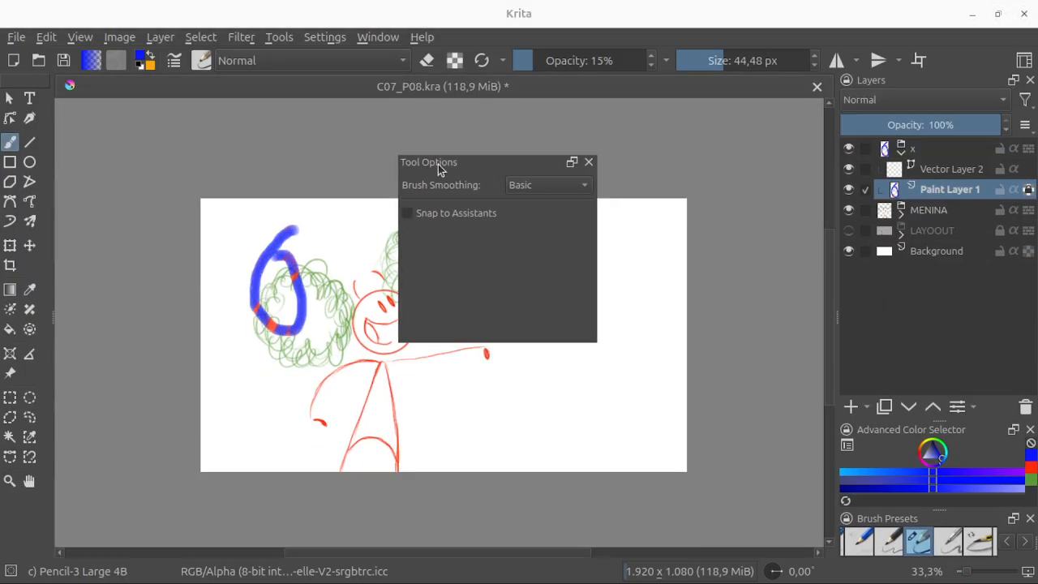
Step: Draw a steep diagonal blue line on Vector Layer 2 near the canvas's right side with the Line tool
click(30, 144)
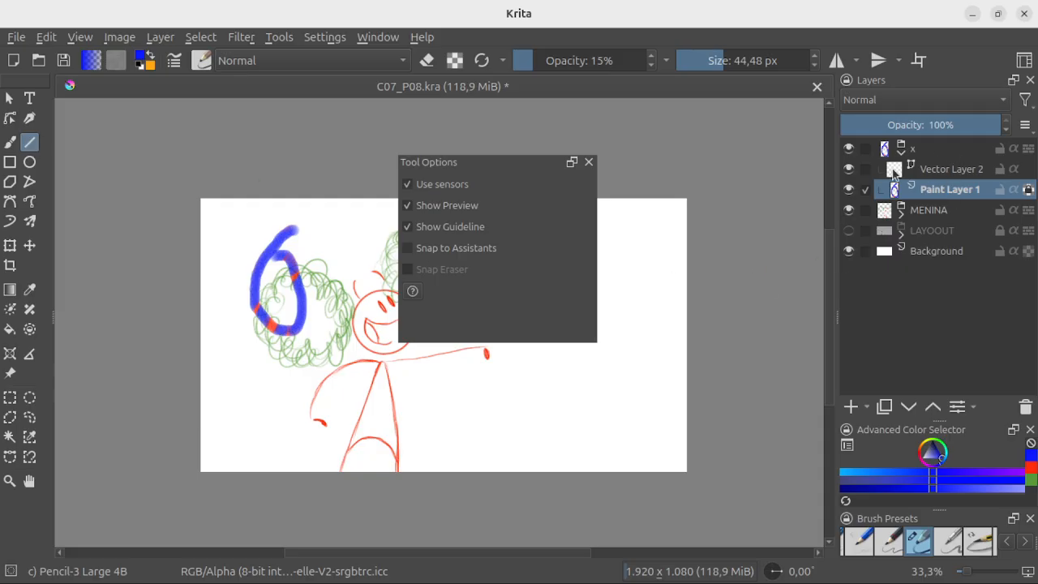
click(953, 171)
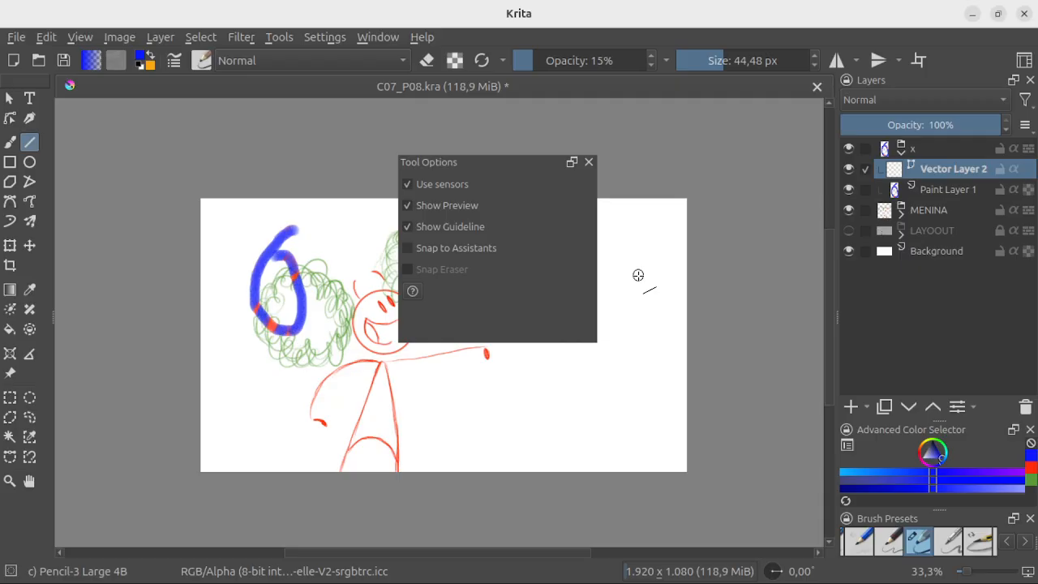
drag(638, 276, 592, 410)
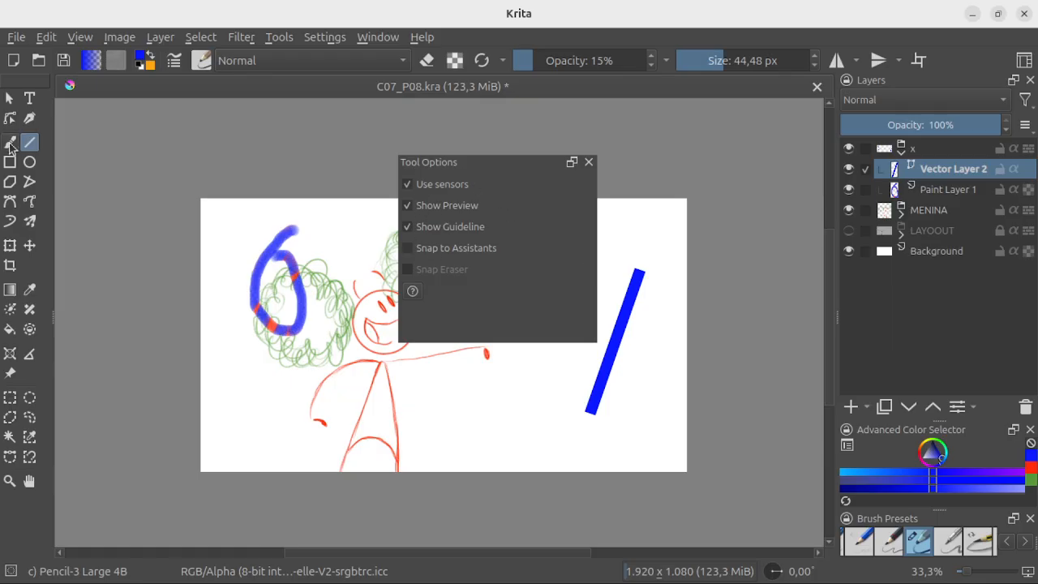
Step: View the Brush Smoothing choices of the Freehand Brush tool and keep Basic
click(9, 142)
click(588, 185)
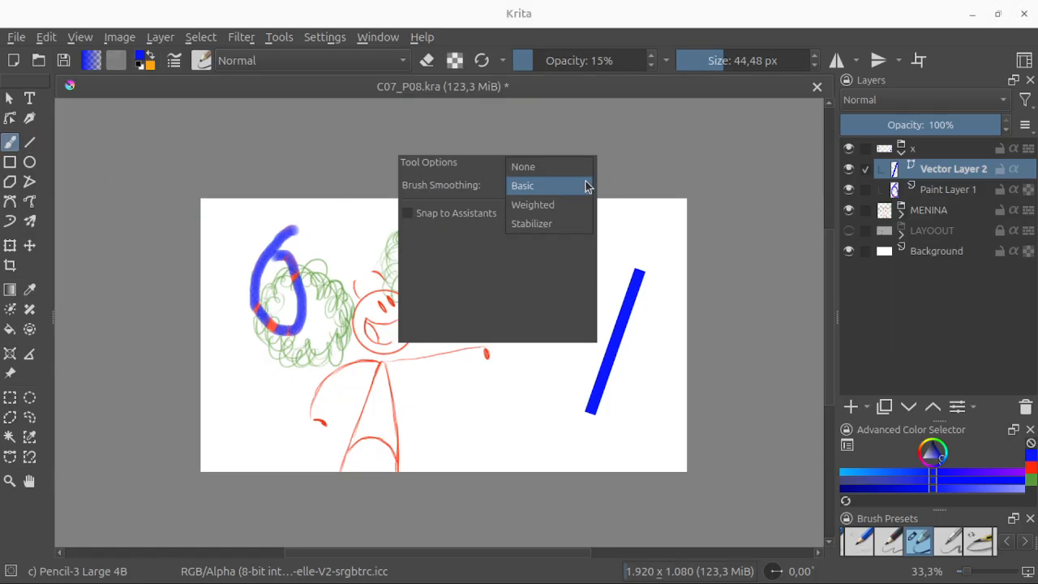
click(587, 186)
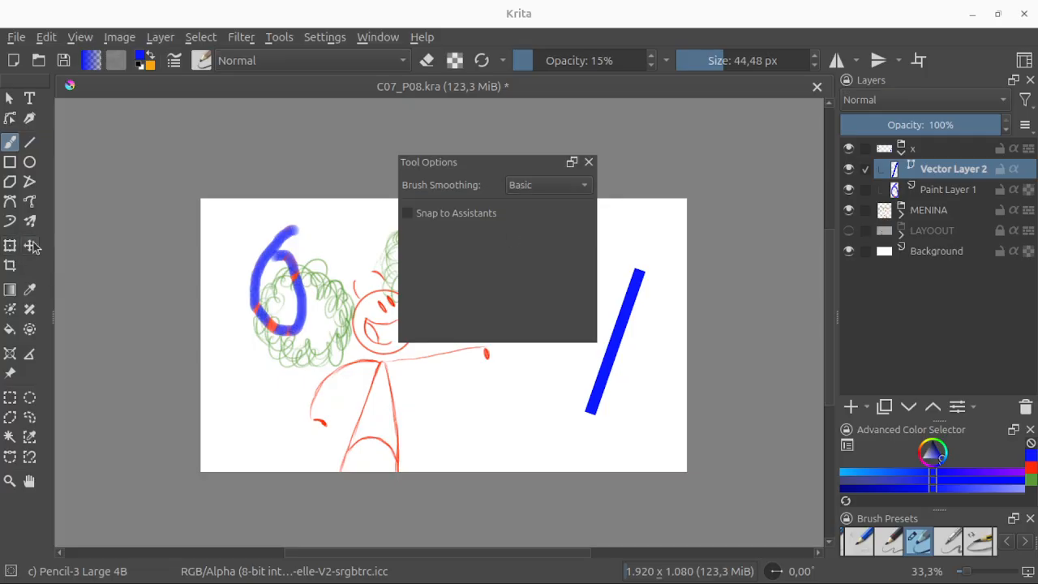
Step: Select the blue vector line and bend it into a curve bulging towards the canvas's right edge with the Edit Shapes tool
click(9, 98)
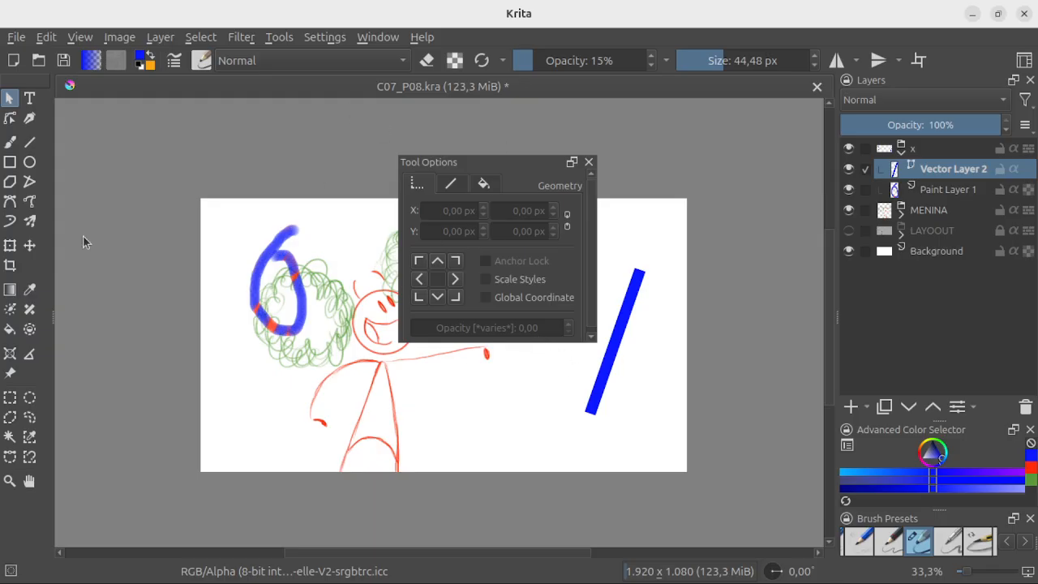
click(634, 318)
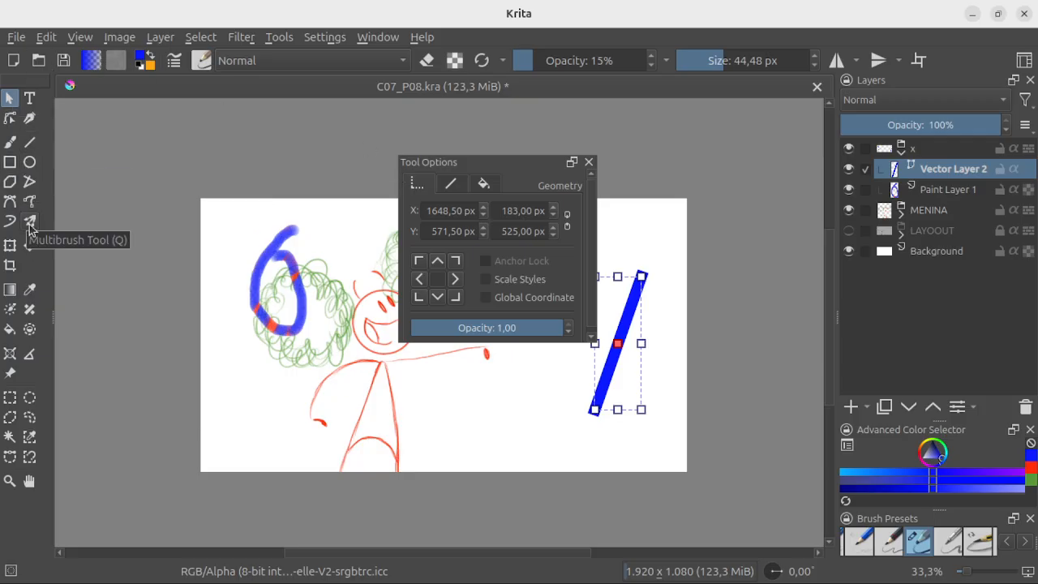
click(9, 118)
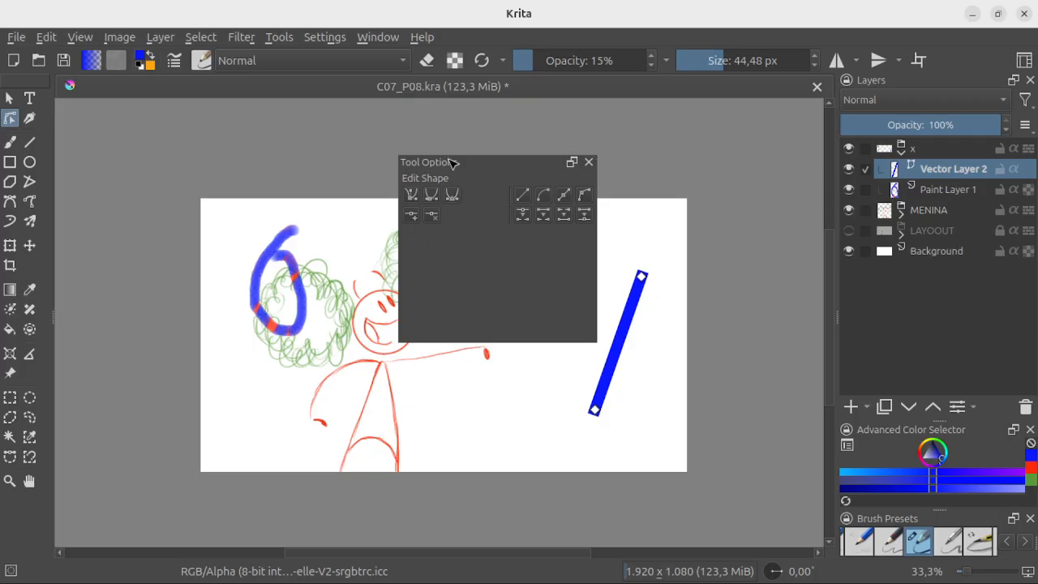
click(641, 277)
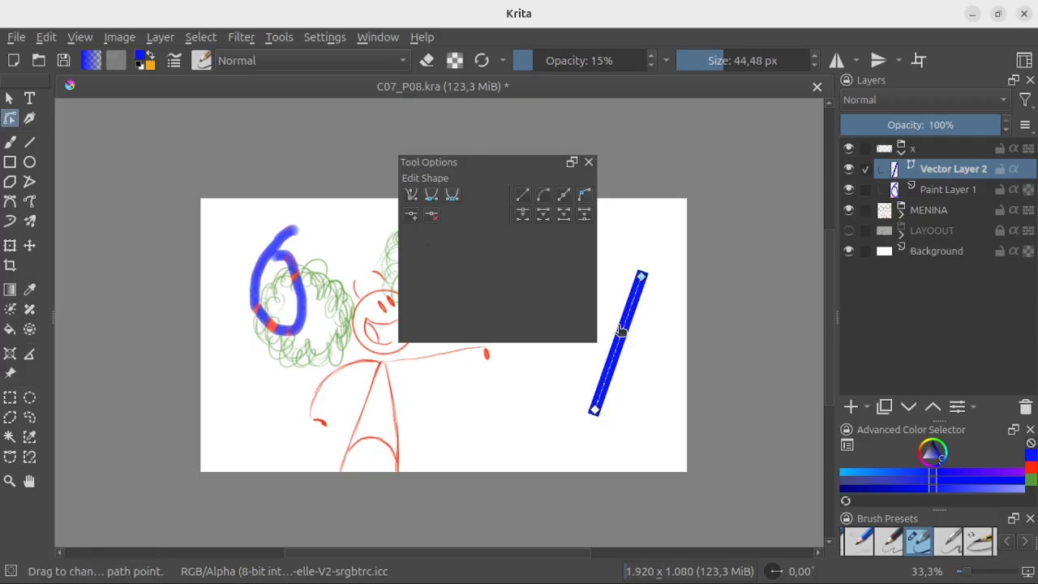
mouse_move(625, 341)
mouse_down()
mouse_move(653, 343)
mouse_move(667, 371)
mouse_up()
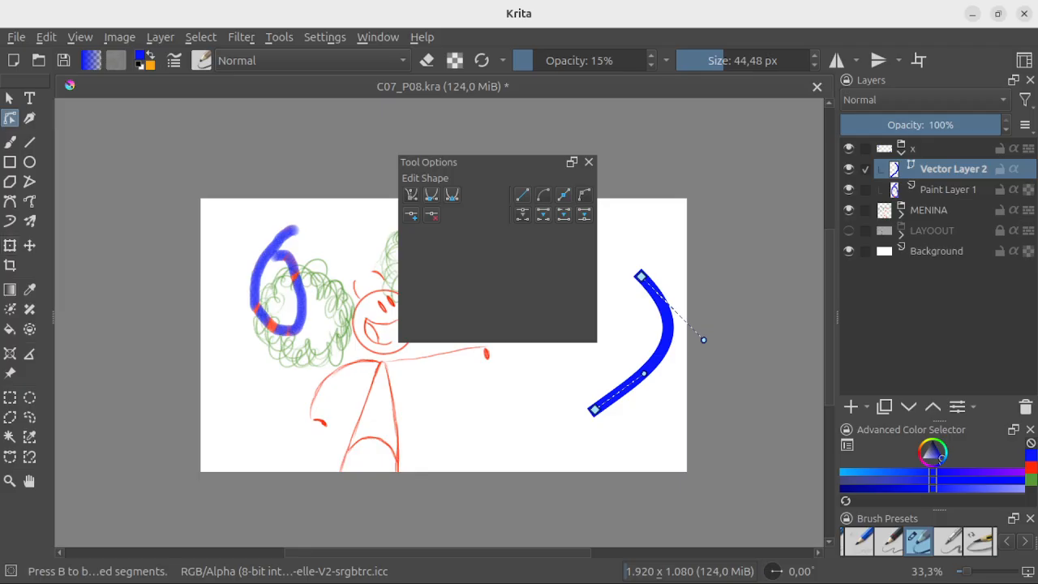
Step: Try to paint over the blue curve on Vector Layer 2 with the Freehand Brush tool
click(10, 142)
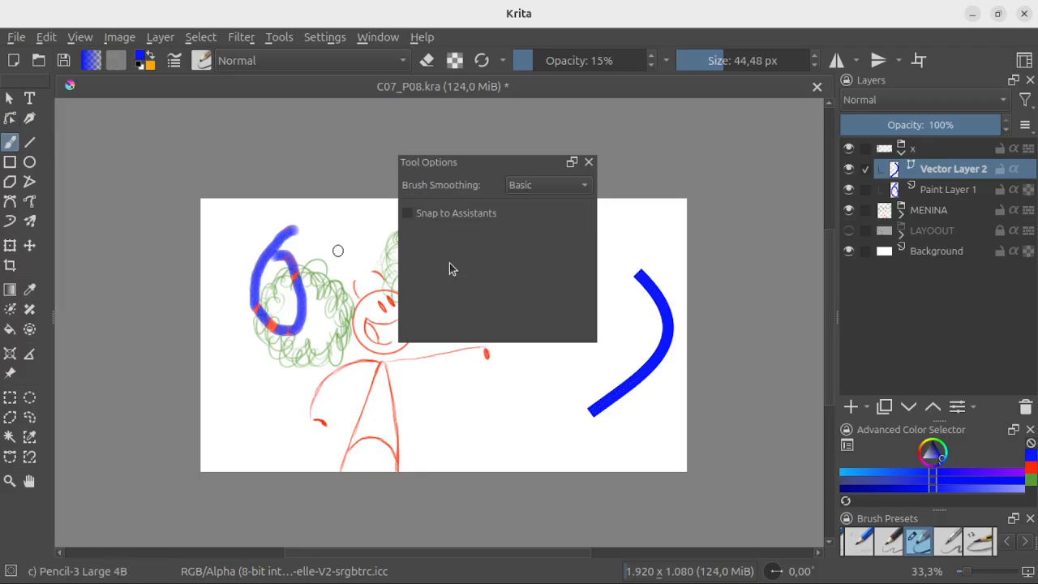
click(551, 187)
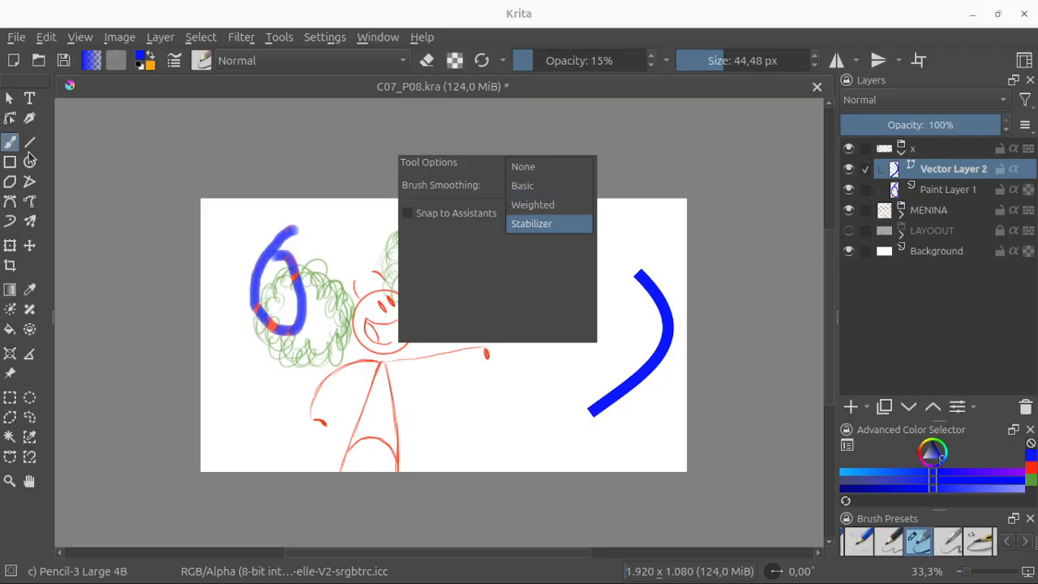
click(655, 366)
click(659, 355)
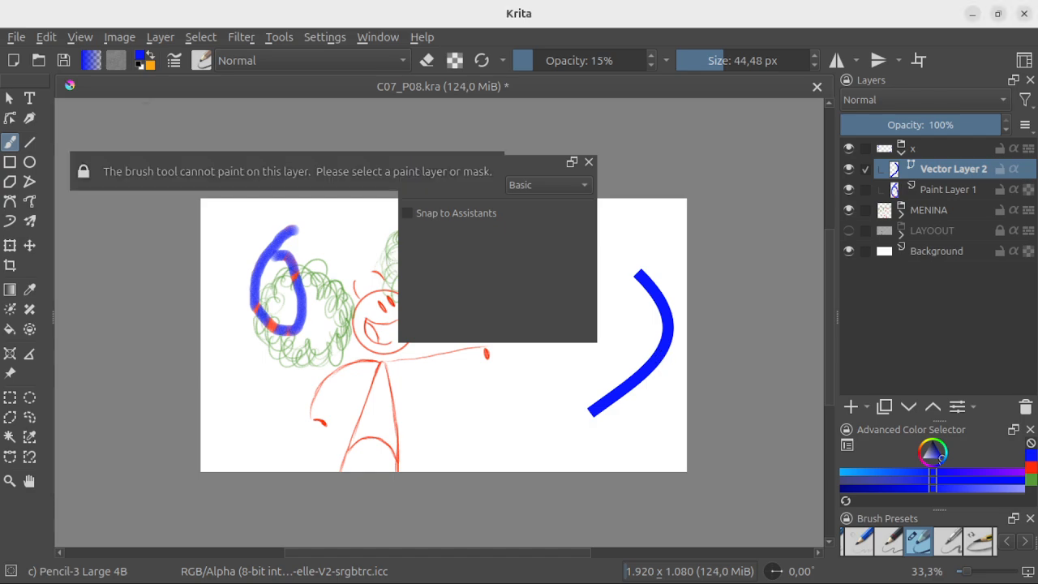
Step: Set the selected vector curve's stroke colour to red from the Amazon palette and look at its fill settings
click(9, 98)
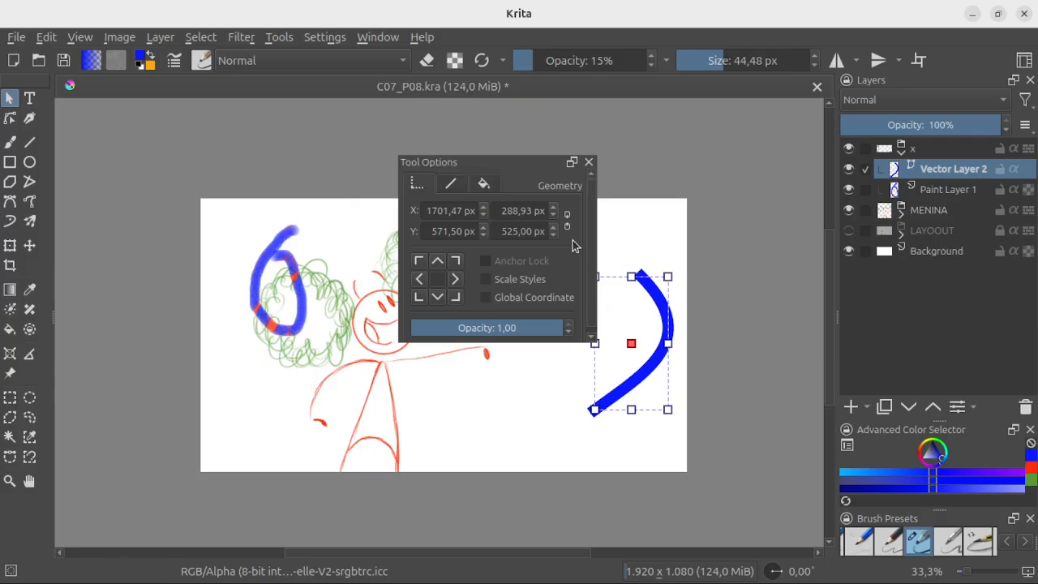
click(450, 185)
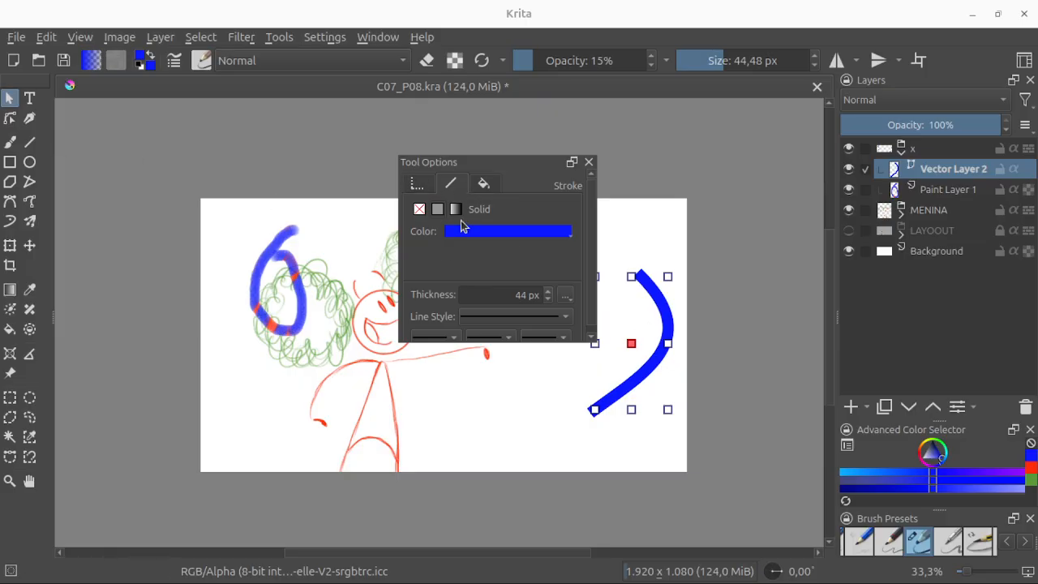
click(503, 233)
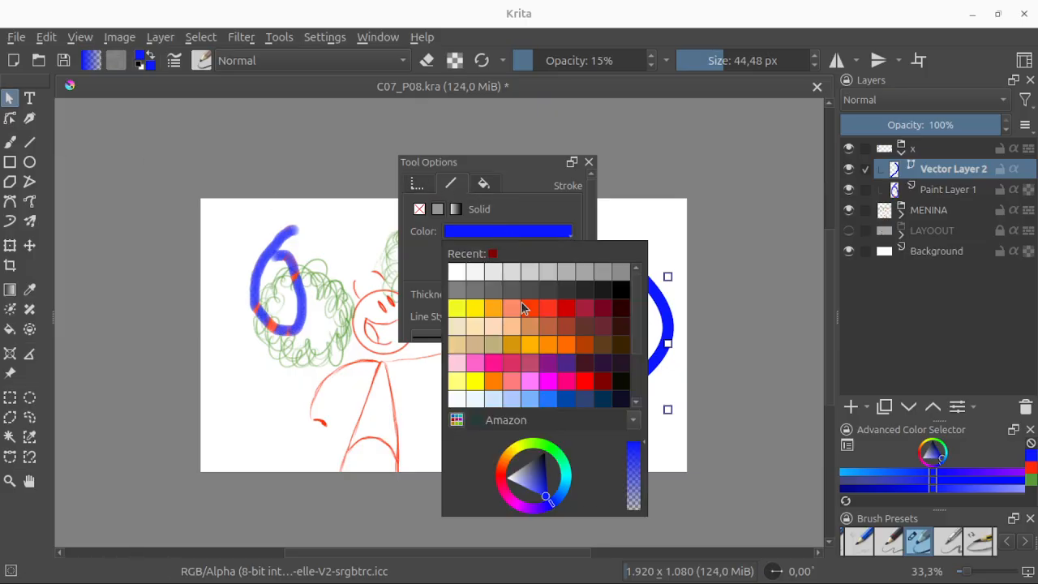
click(568, 309)
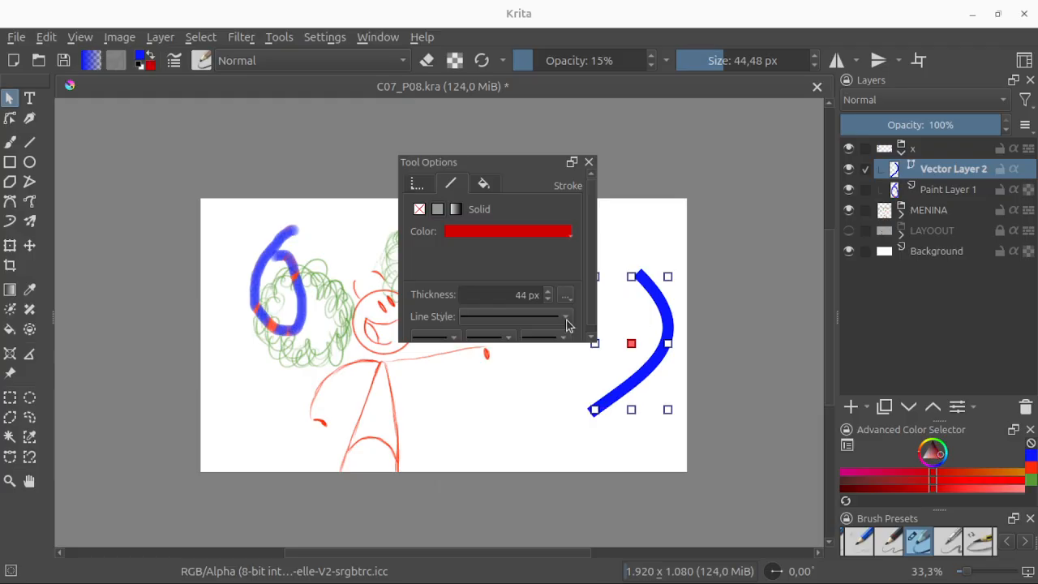
click(483, 185)
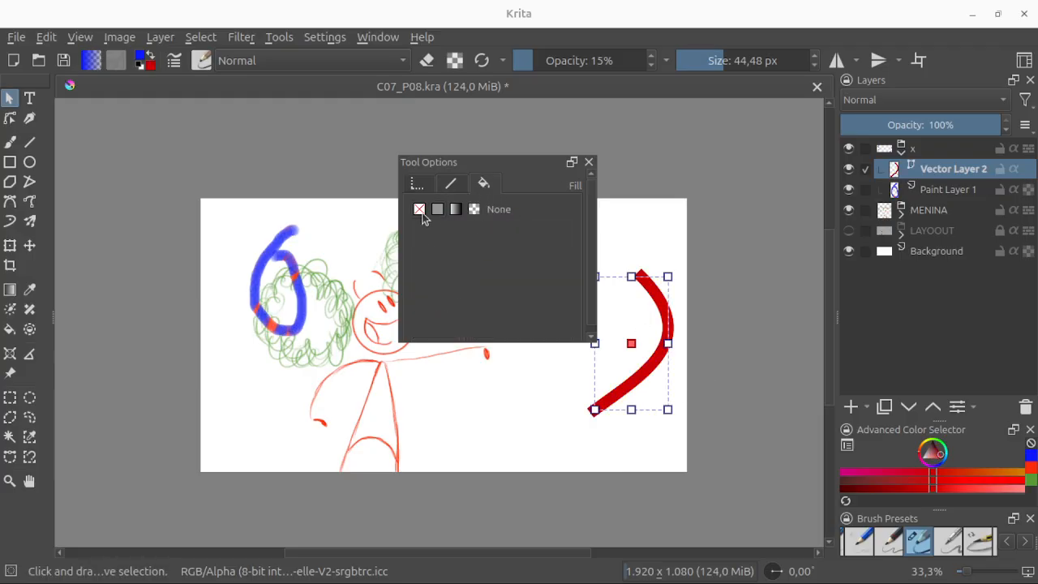
click(452, 186)
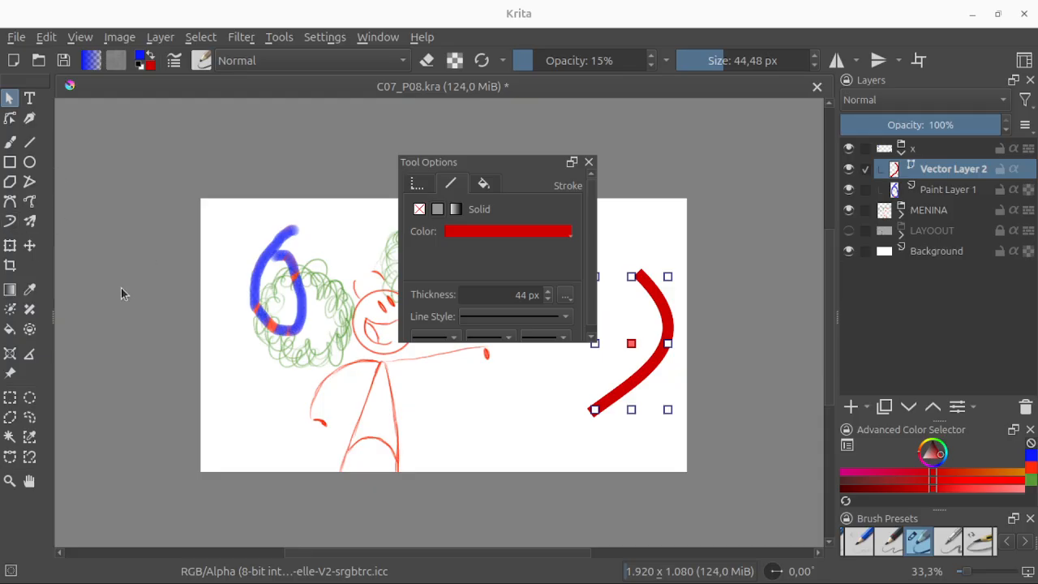
Step: Dock Tool Options above the Layers docker and reduce its height to give the layer list more room
drag(530, 165, 989, 354)
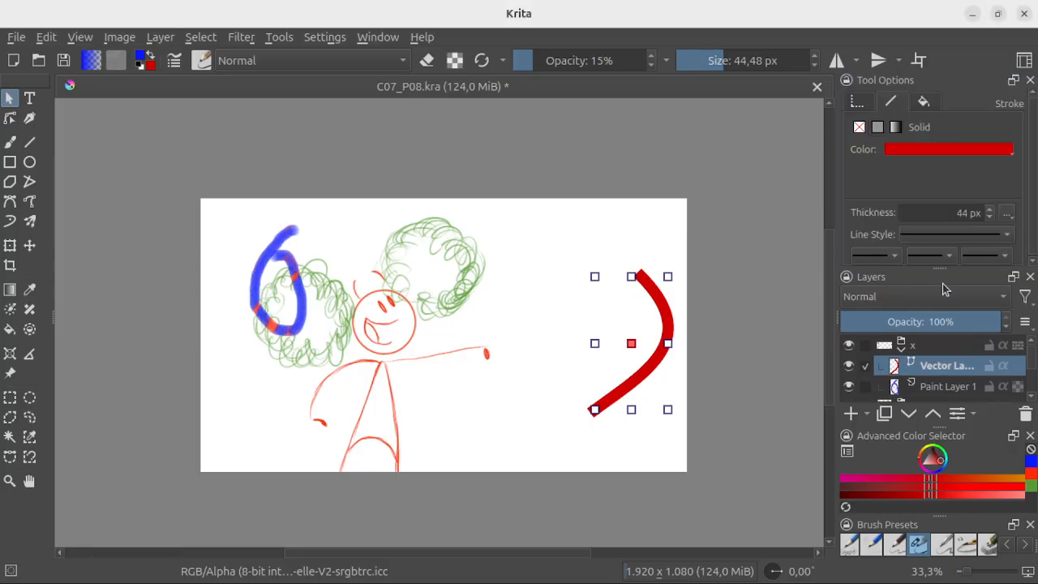
mouse_move(942, 266)
mouse_down()
mouse_move(943, 232)
mouse_move(942, 249)
mouse_up()
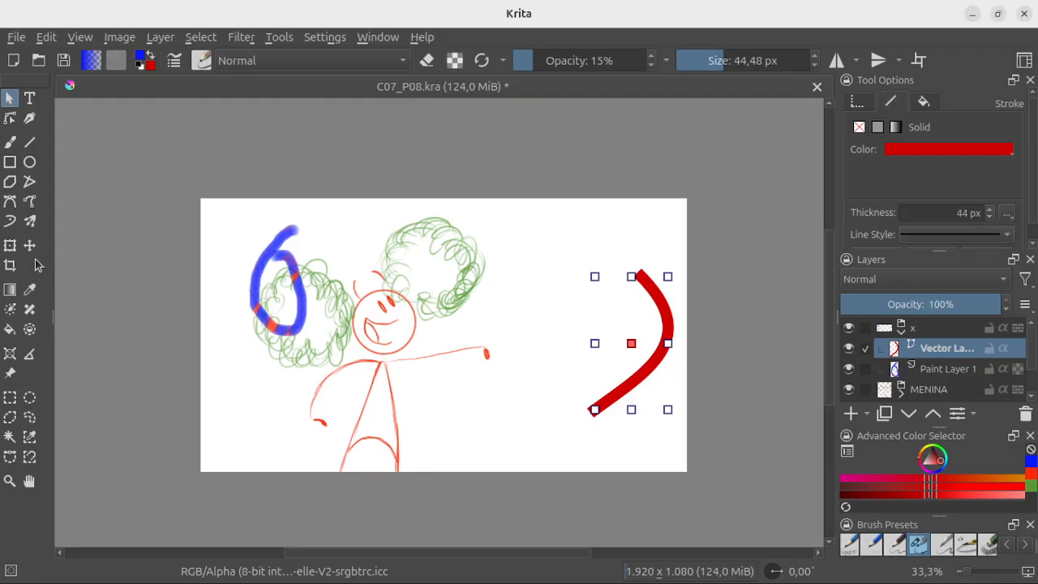
Step: Activate the Transform tool on Vector Layer 2, float Tool Options over the canvas and look through its Free Transform settings
click(10, 245)
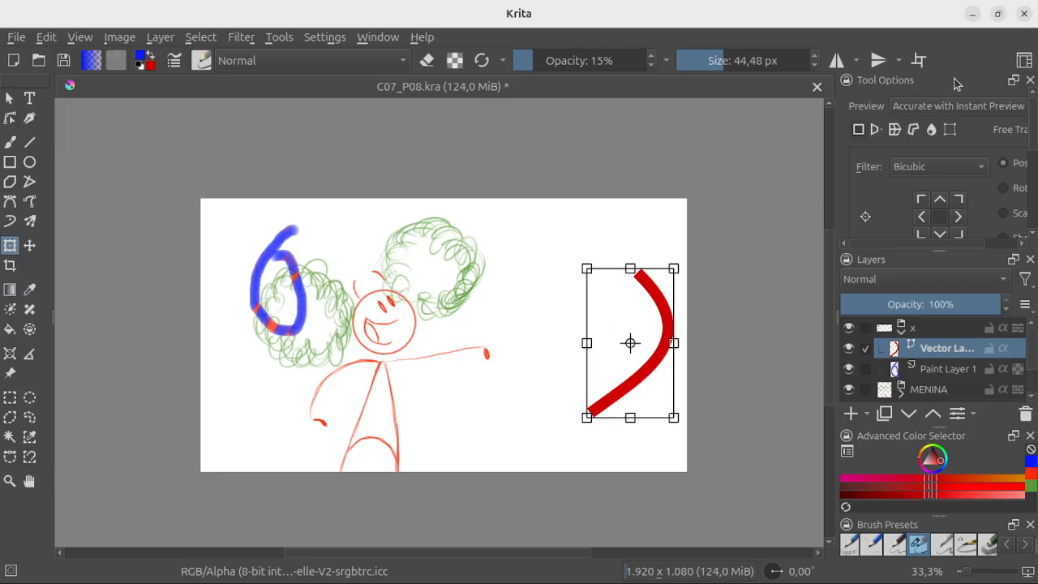
drag(957, 81, 322, 177)
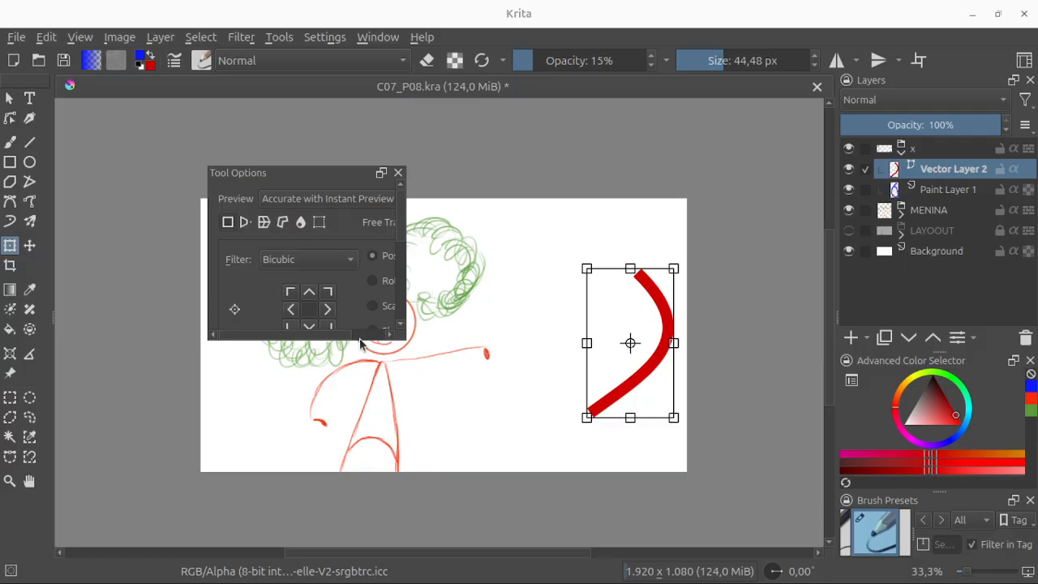
drag(361, 342, 357, 401)
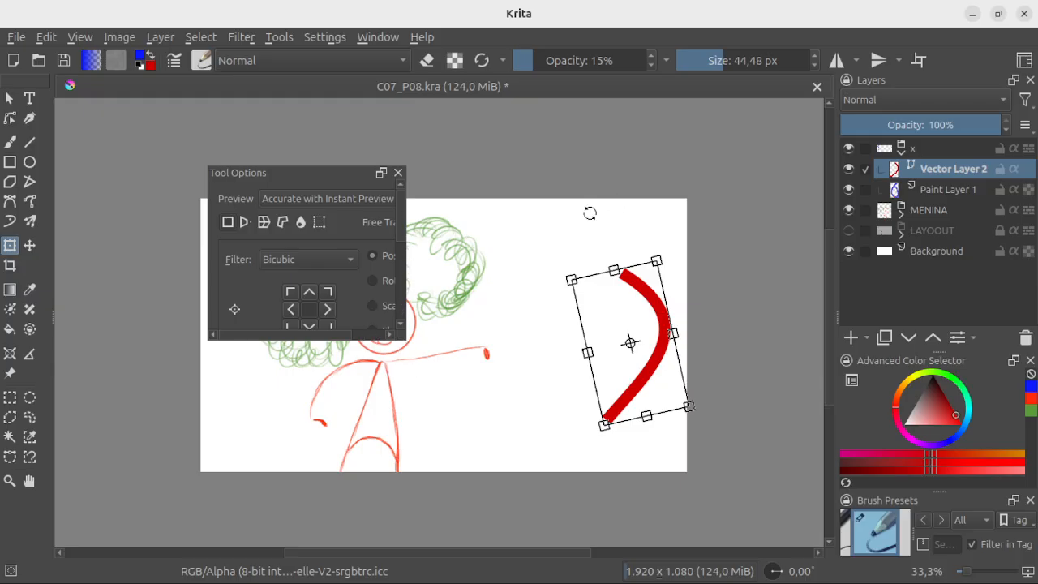
click(403, 281)
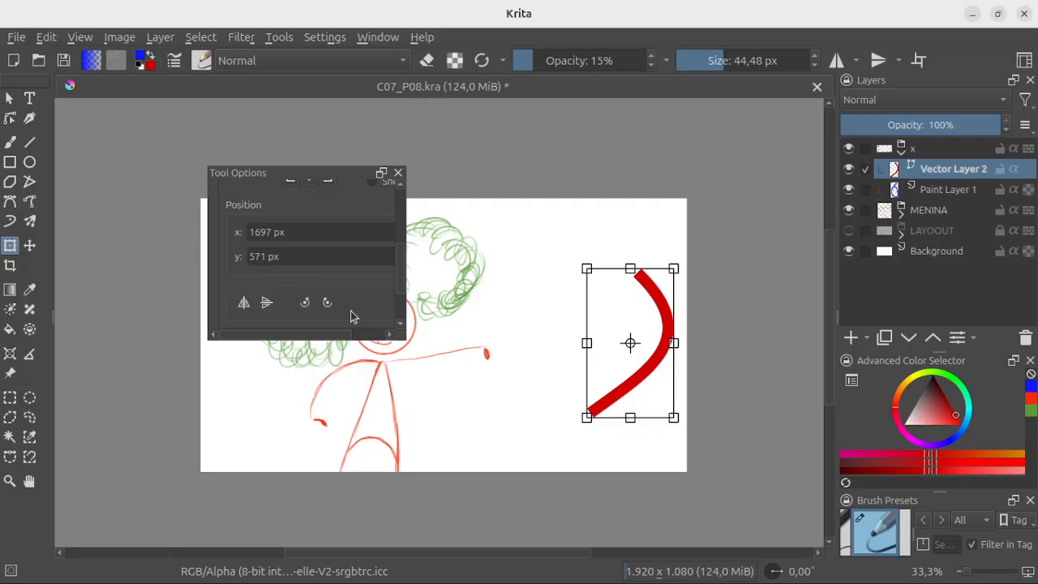
drag(403, 268, 408, 210)
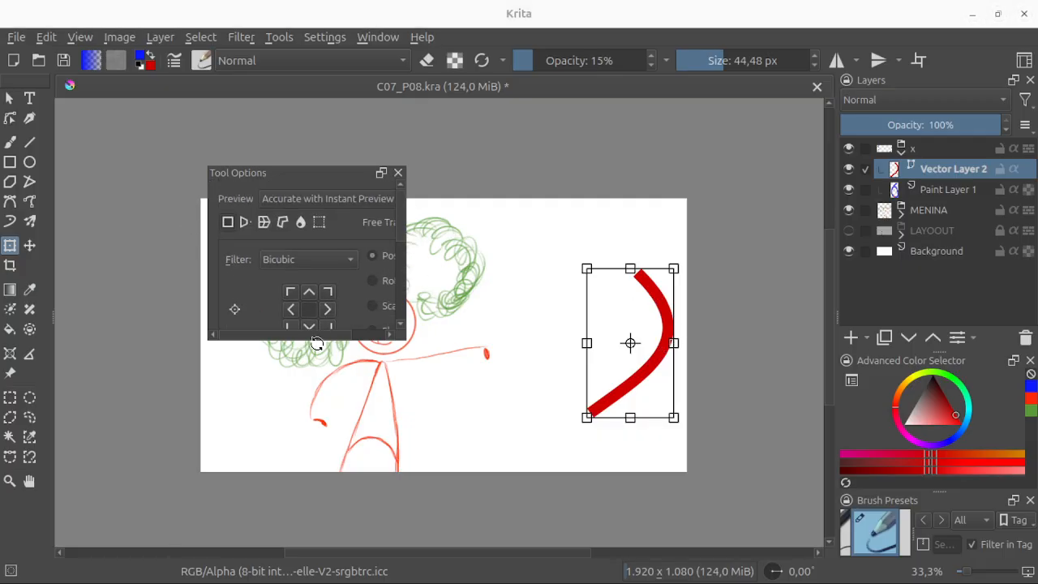
drag(315, 337, 356, 337)
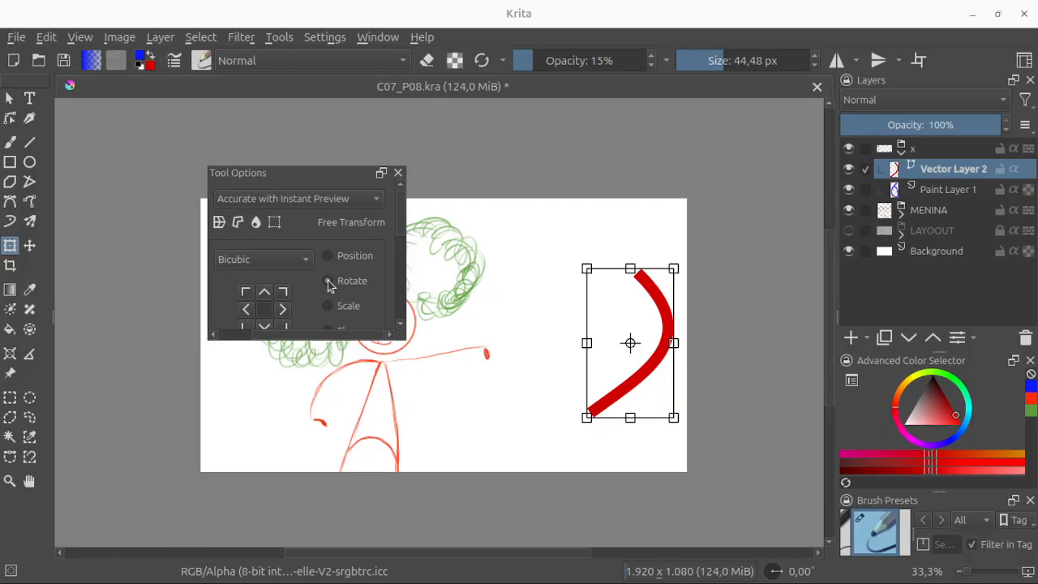
Step: Try rotating the red curve with Free Transform's Rotate option and switch to the Scale option
click(328, 281)
mouse_move(575, 267)
mouse_down()
mouse_move(529, 352)
mouse_move(589, 243)
mouse_move(552, 267)
mouse_move(546, 251)
mouse_move(577, 271)
mouse_move(566, 268)
mouse_up()
click(331, 308)
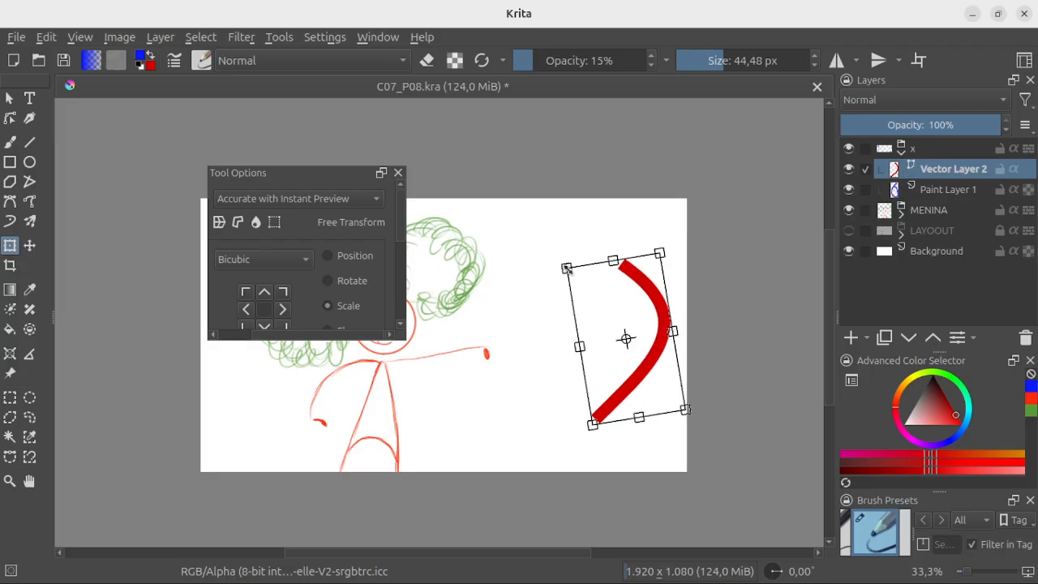
Step: Try to apply the Warp transform to the red curve on Vector Layer 2
click(236, 223)
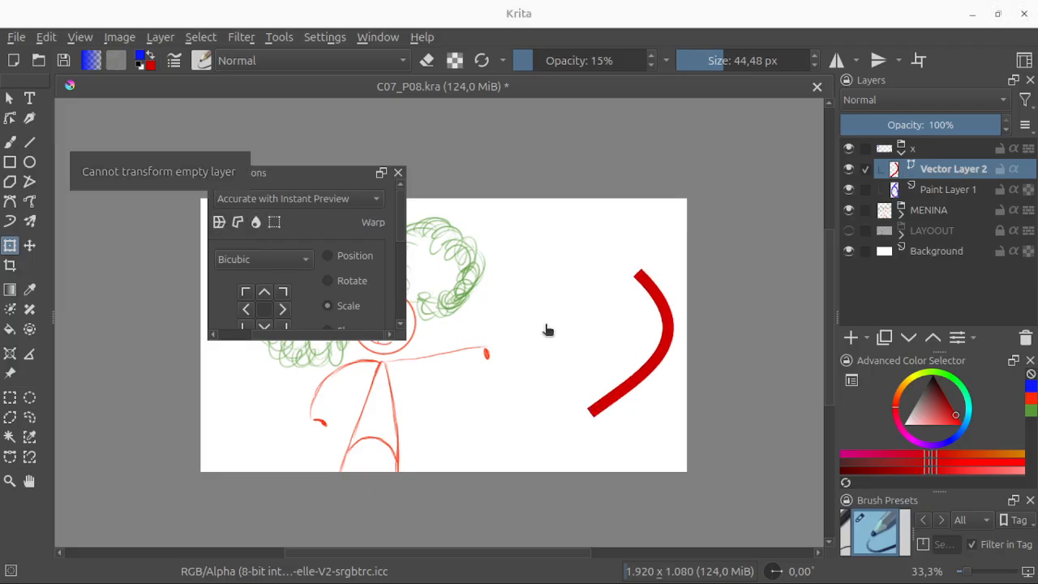
click(667, 326)
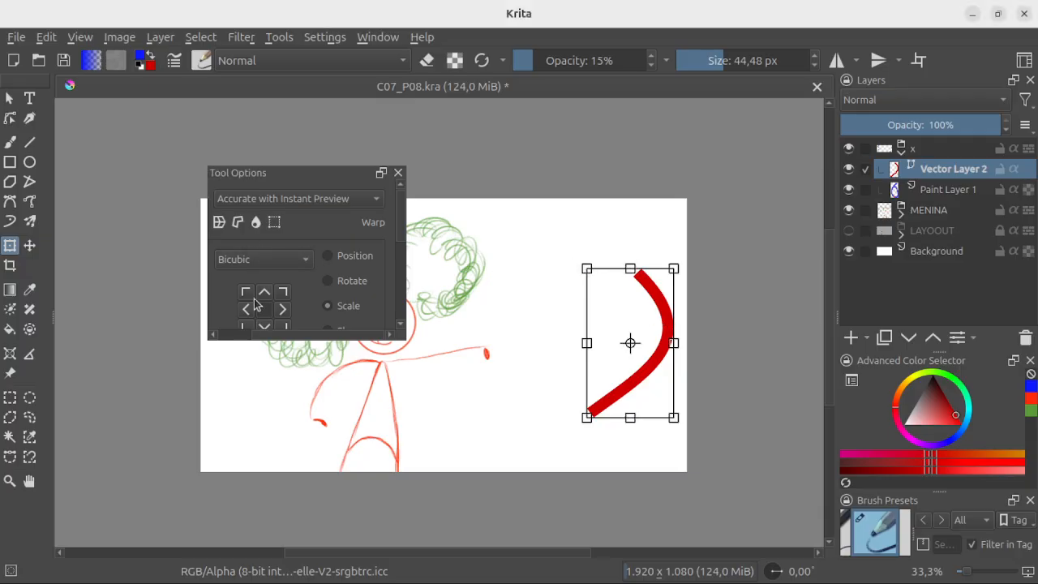
click(220, 222)
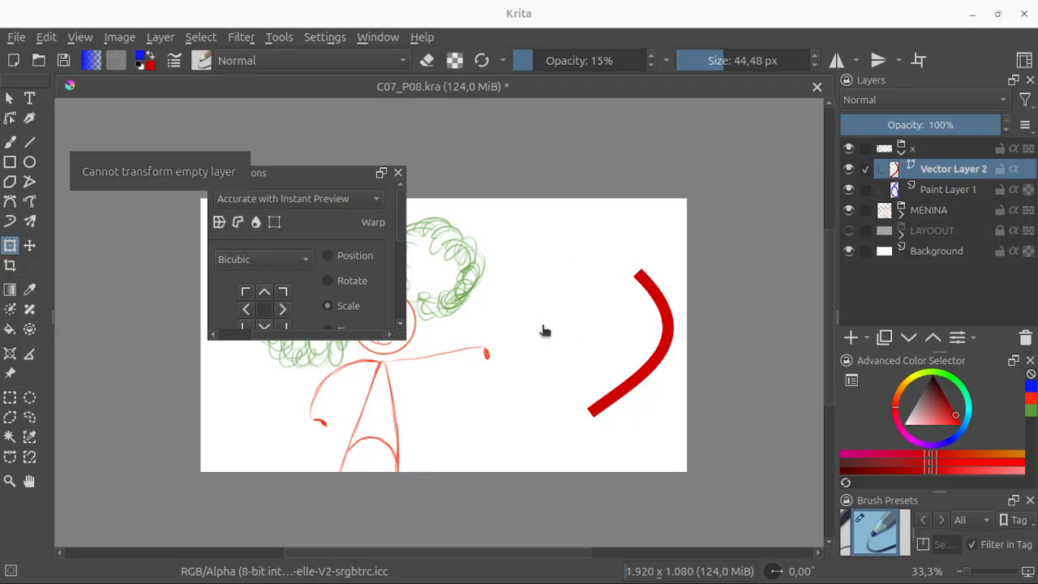
click(651, 369)
click(237, 223)
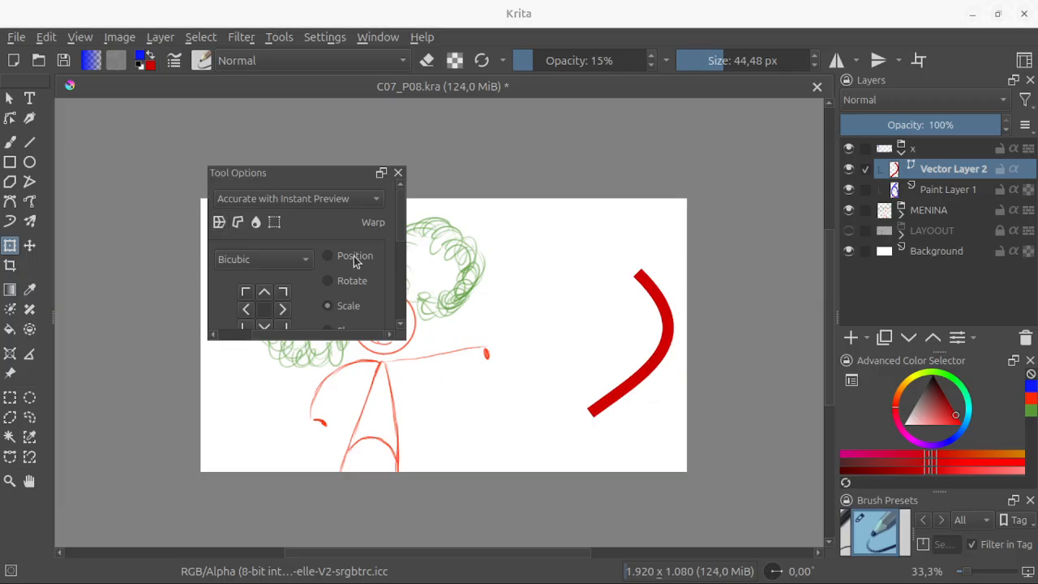
click(675, 348)
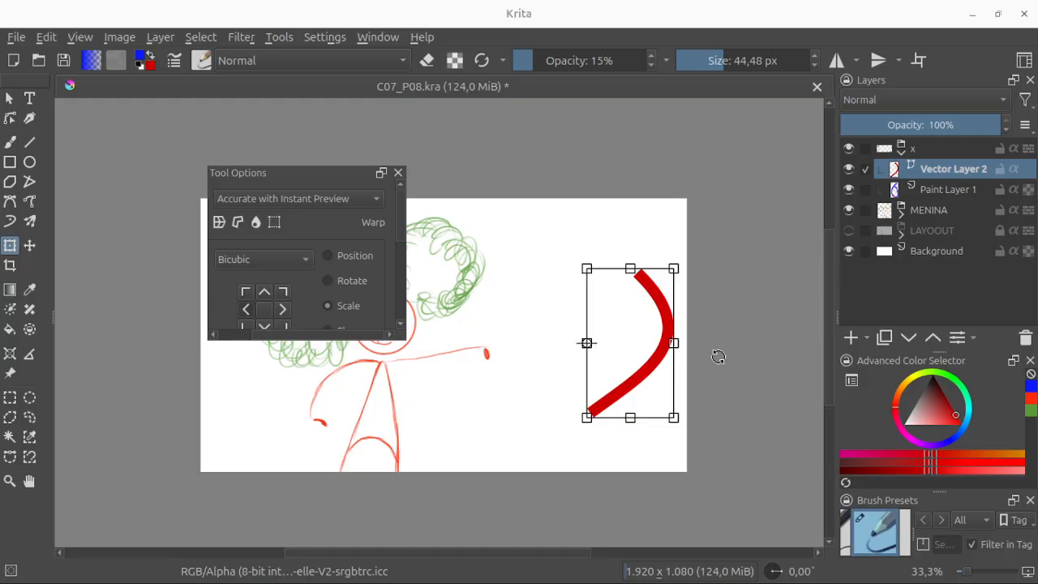
Step: Stretch the red curve horizontally to the canvas's right edge and rotate it slightly counter-clockwise
mouse_move(674, 344)
mouse_down()
mouse_move(656, 343)
mouse_move(689, 347)
mouse_up()
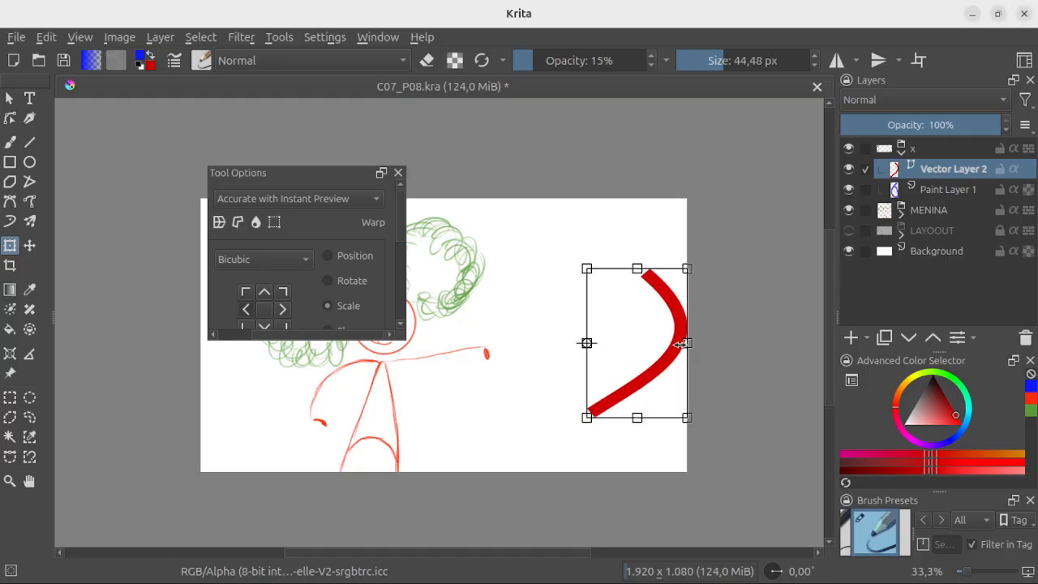
mouse_move(584, 262)
mouse_down()
mouse_move(556, 271)
mouse_move(630, 232)
mouse_move(581, 258)
mouse_up()
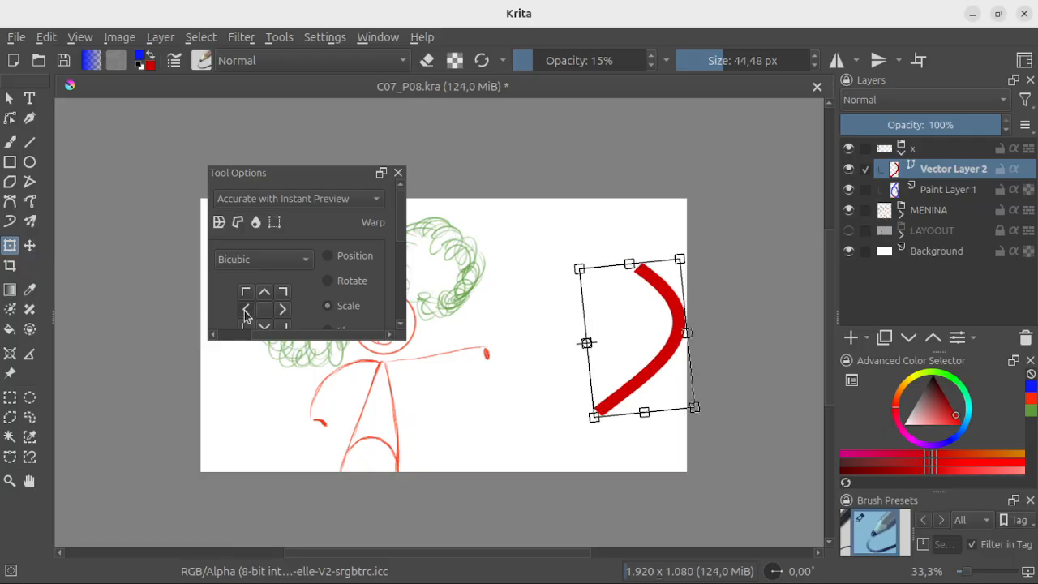
Step: Try corner and edge pivot points for the red curve's transform, set the pivot to the centre, and shrink the curve slightly
click(246, 292)
click(265, 293)
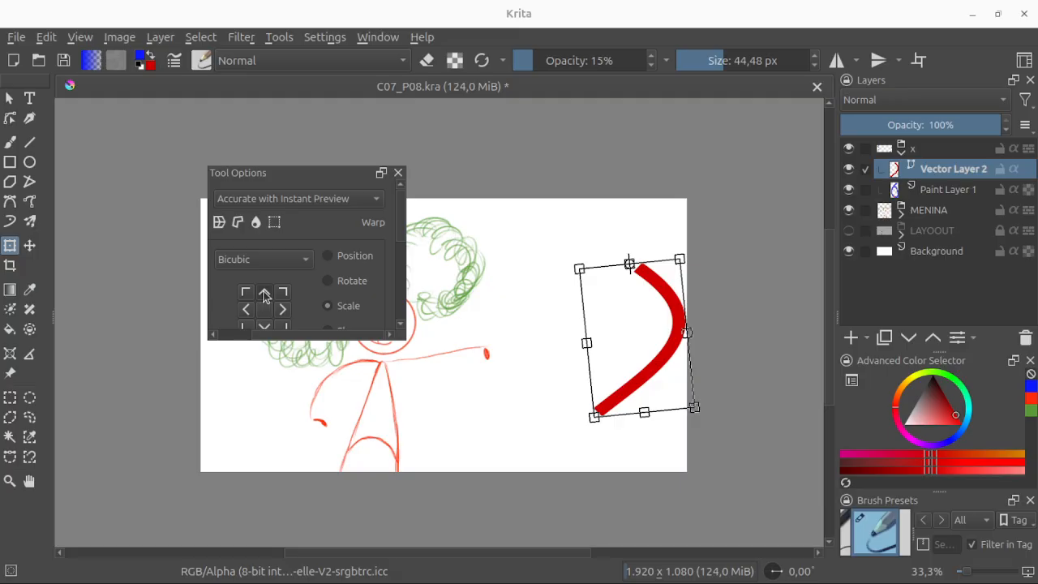
click(268, 309)
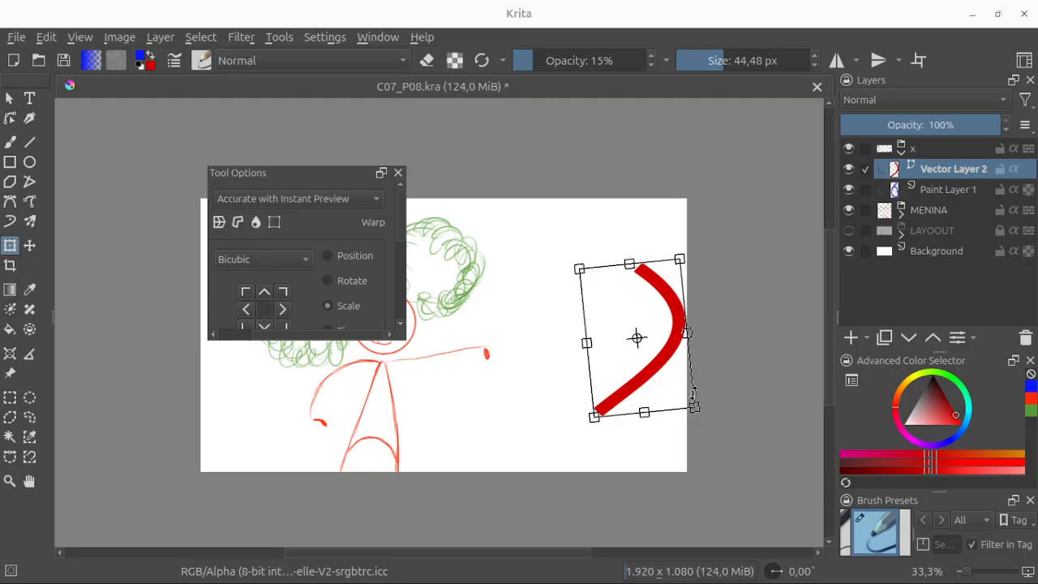
mouse_move(699, 409)
mouse_down()
mouse_move(683, 392)
mouse_move(697, 408)
mouse_up()
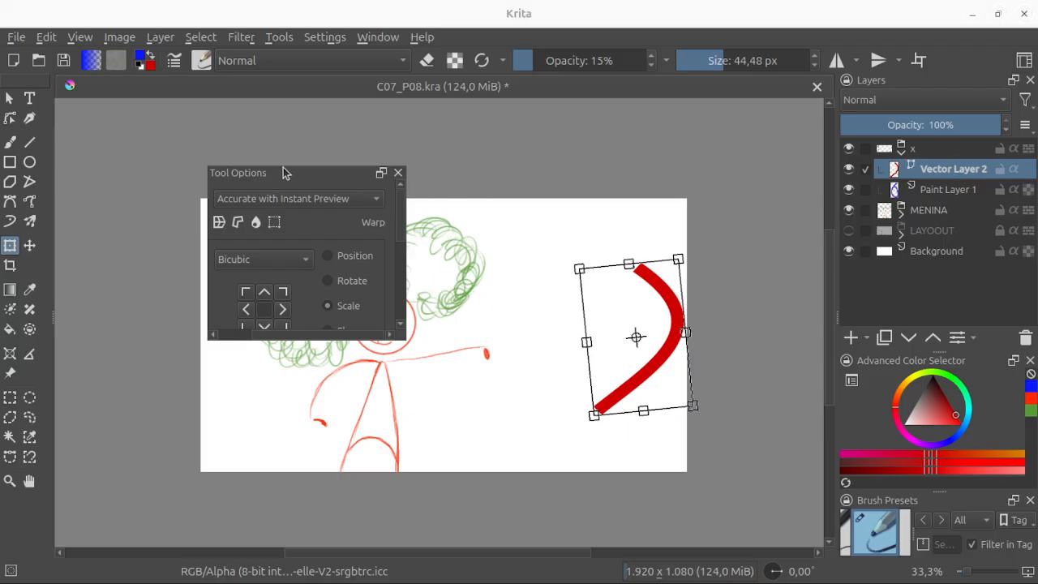
Step: Return the floating Tool Options docker to its place above Layers and shorten it so more layers fit
drag(286, 168, 344, 187)
drag(273, 185, 899, 120)
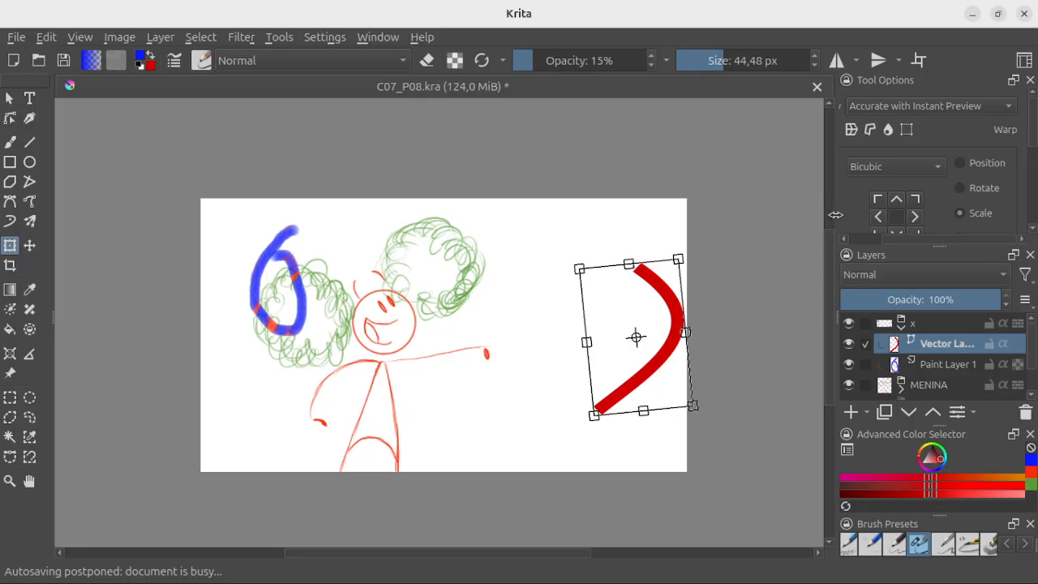
drag(937, 245, 935, 219)
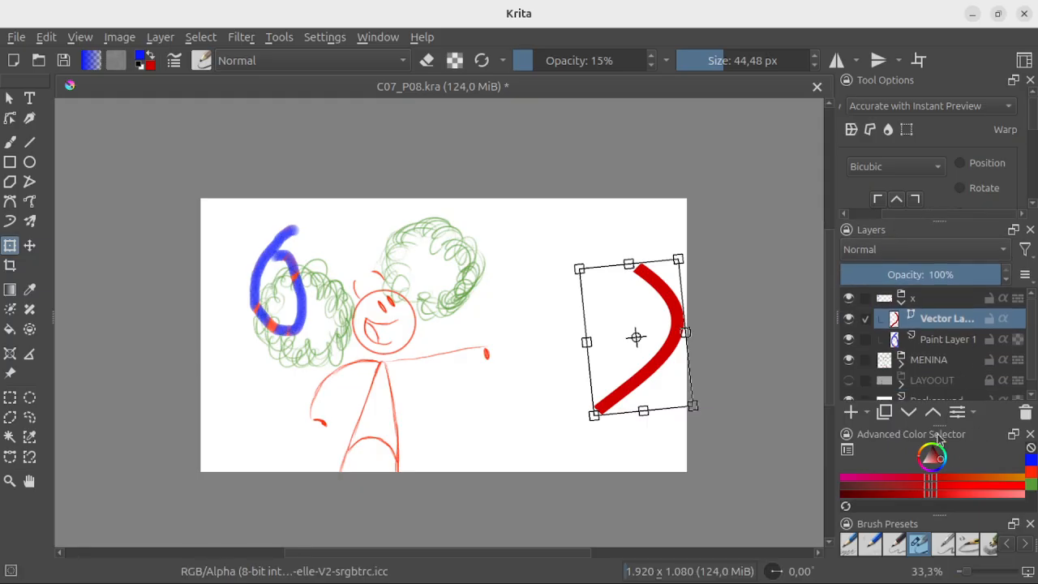
Step: Float the Advanced Color Selector over the canvas and enlarge it in height and width
drag(938, 438, 491, 149)
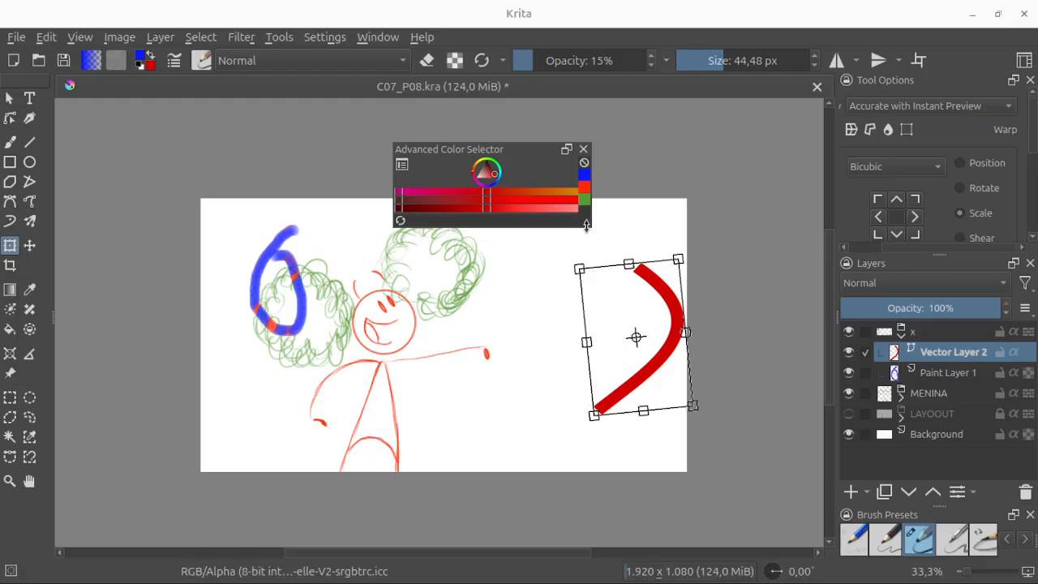
drag(587, 224, 588, 329)
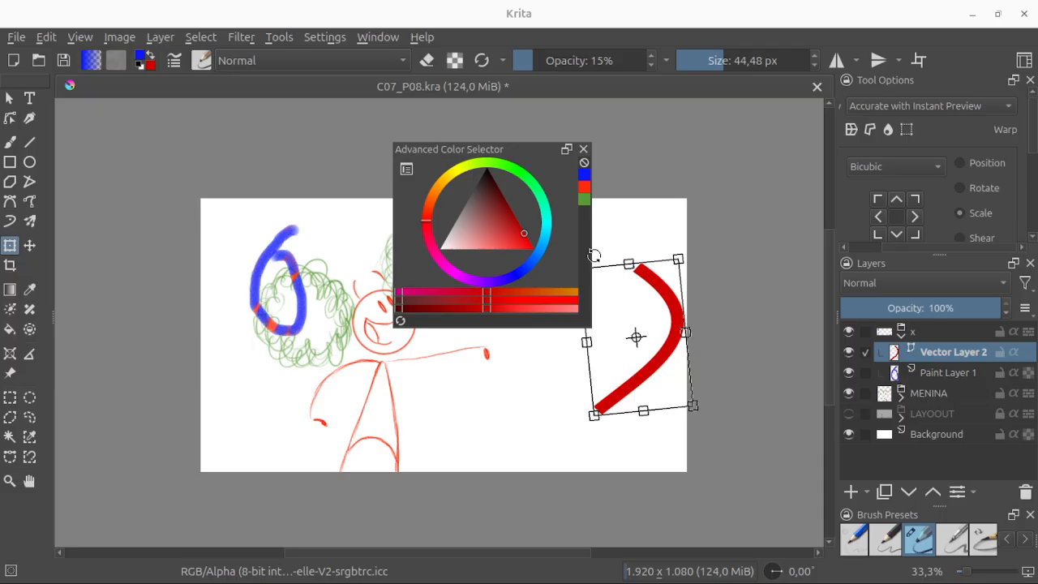
drag(592, 251, 663, 253)
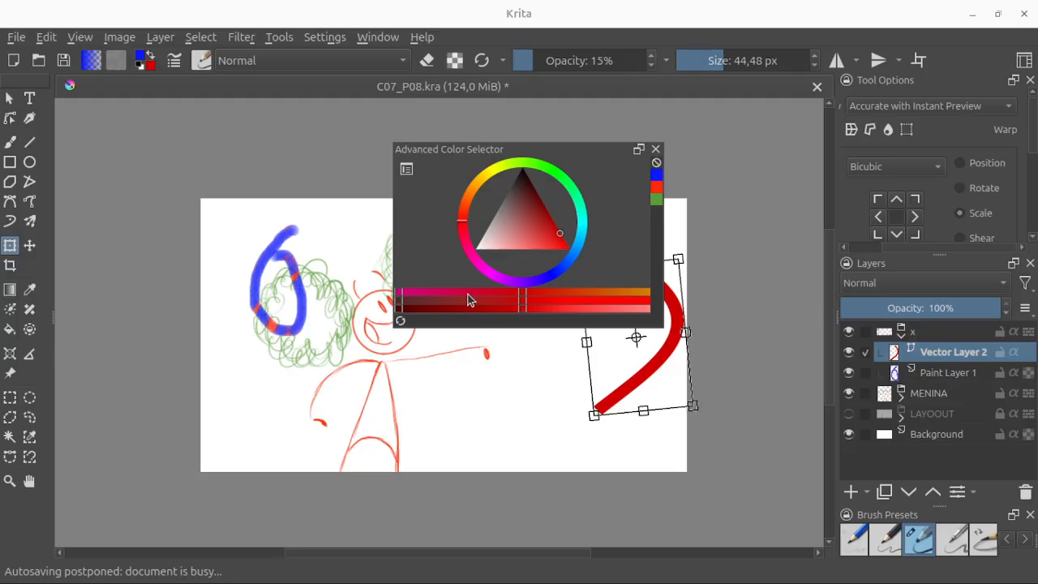
Step: Try several shades and hues in the Advanced Color Selector and pick a medium green as the foreground colour
click(521, 231)
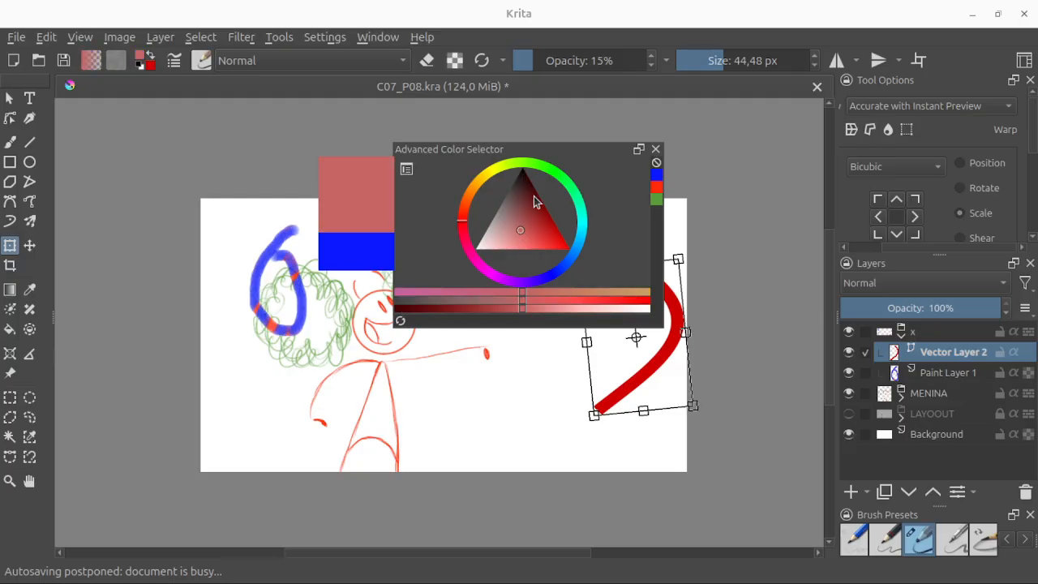
mouse_move(534, 196)
mouse_down()
mouse_move(514, 220)
mouse_move(533, 220)
mouse_move(506, 214)
mouse_move(550, 222)
mouse_move(519, 221)
mouse_move(589, 261)
mouse_move(498, 211)
mouse_move(469, 258)
mouse_move(522, 174)
mouse_move(492, 221)
mouse_move(528, 227)
mouse_up()
mouse_move(467, 212)
mouse_down()
mouse_move(483, 179)
mouse_move(513, 163)
mouse_move(568, 183)
mouse_move(570, 261)
mouse_move(552, 274)
mouse_up()
click(565, 183)
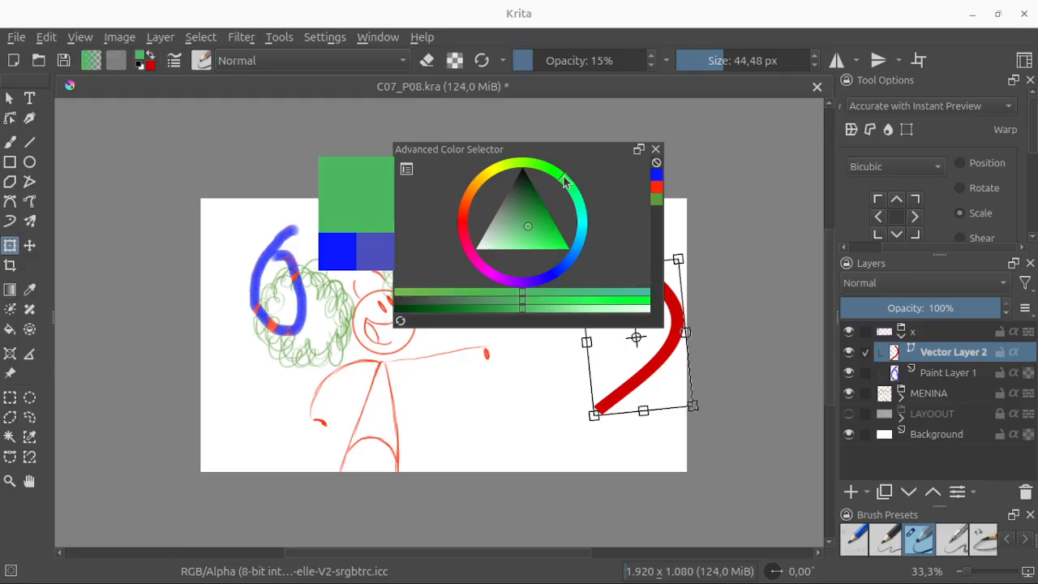
Step: Paint a short diagonal green stroke below the girl's outstretched arm on Paint Layer 1 with the Freehand Brush
click(11, 143)
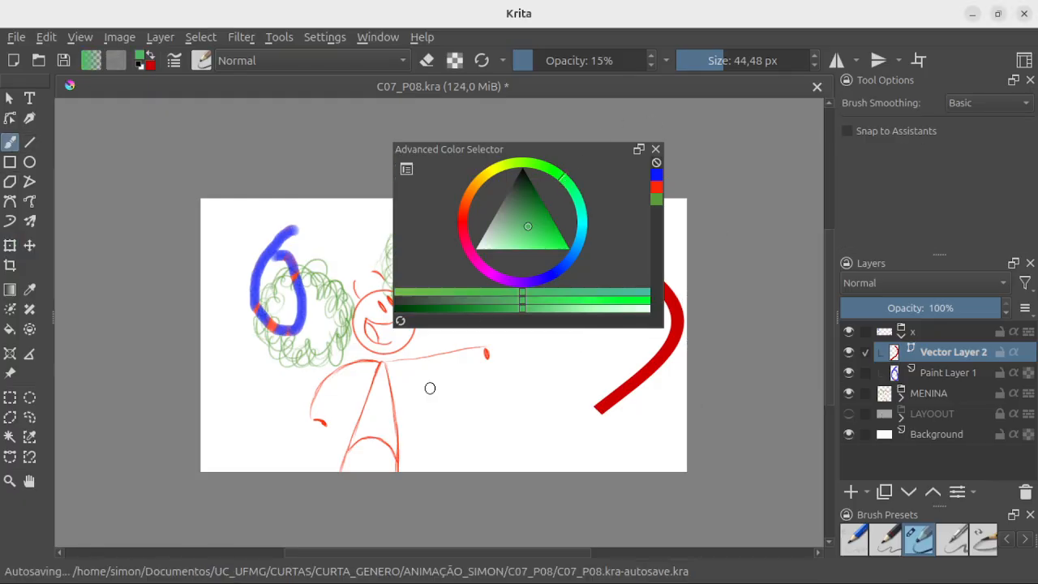
click(941, 375)
drag(423, 394, 477, 430)
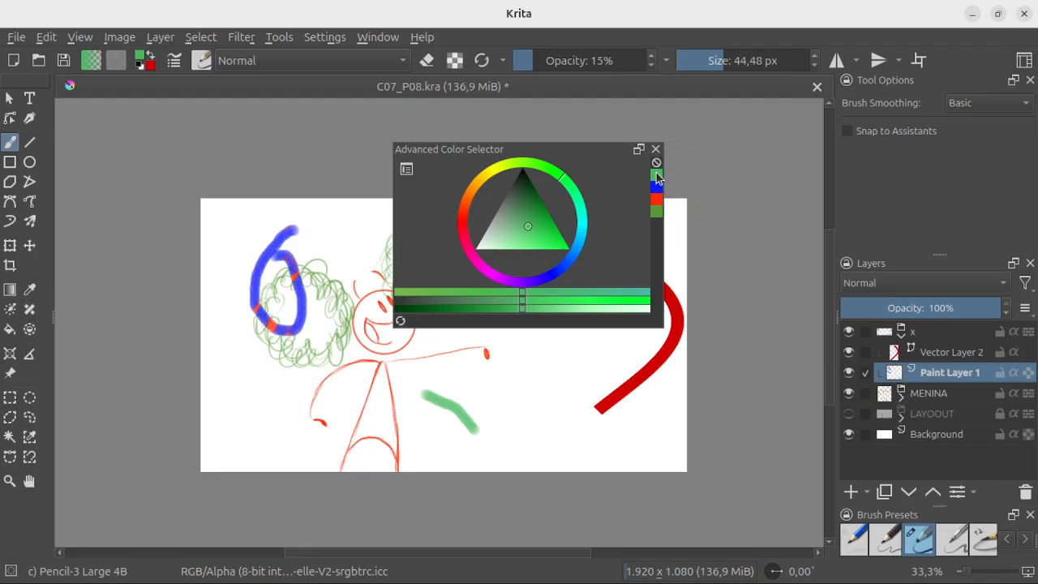
Step: Look through the Advanced Color Selector settings and change its shape to the white-centred colour wheel with a black-to-colour bar
click(406, 170)
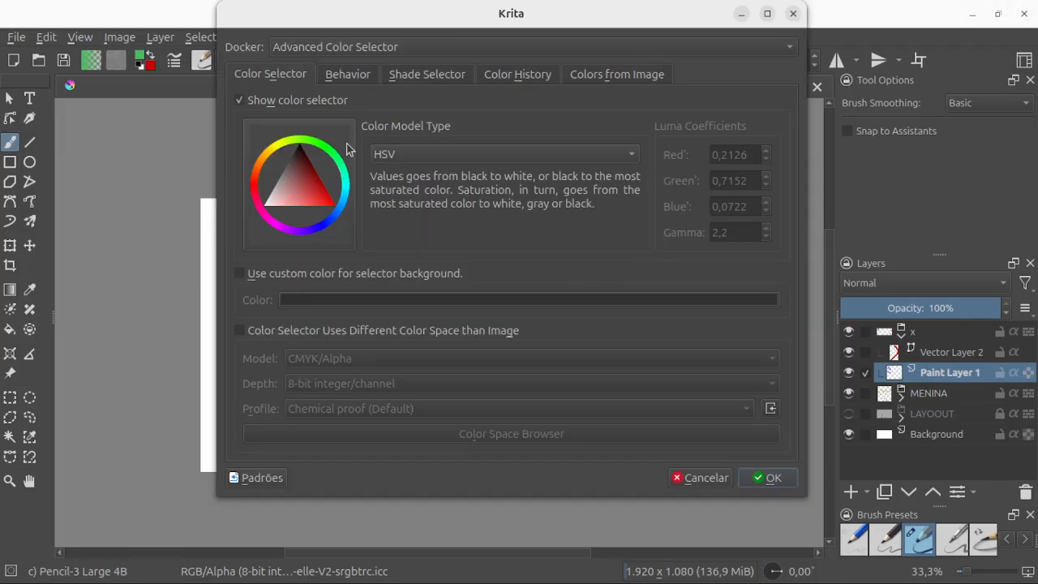
click(450, 155)
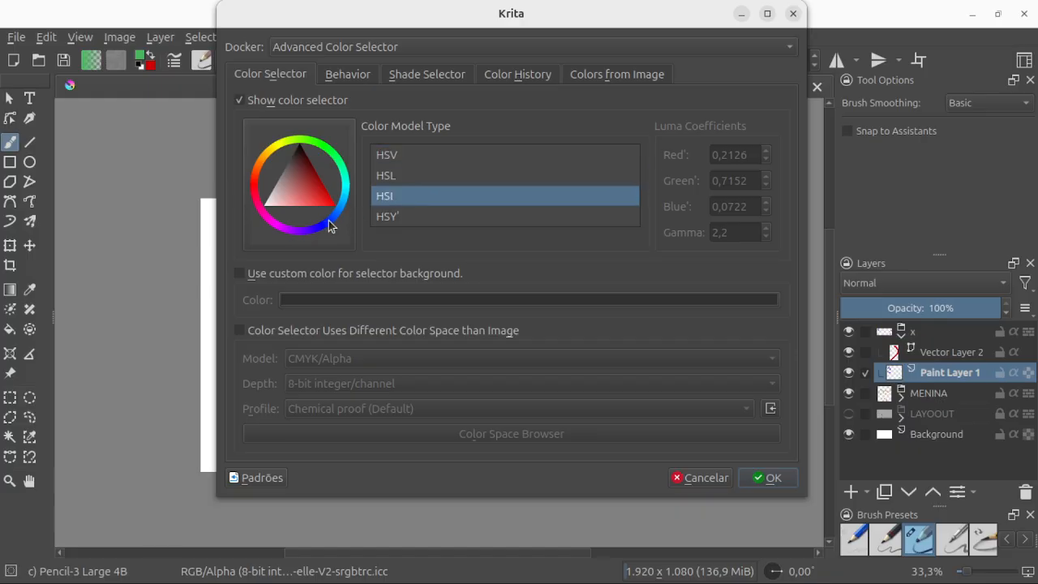
click(428, 78)
click(355, 73)
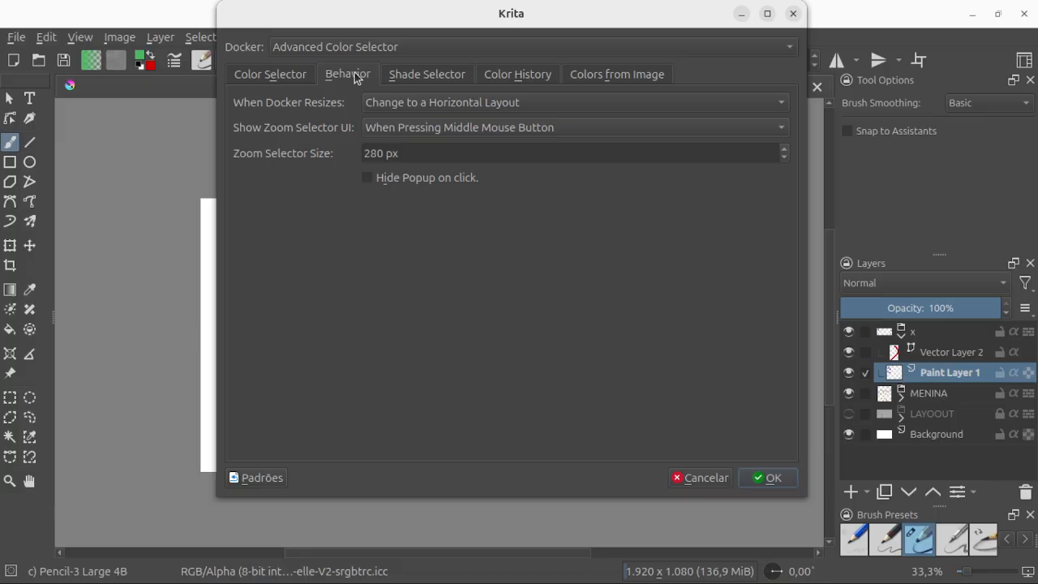
click(285, 79)
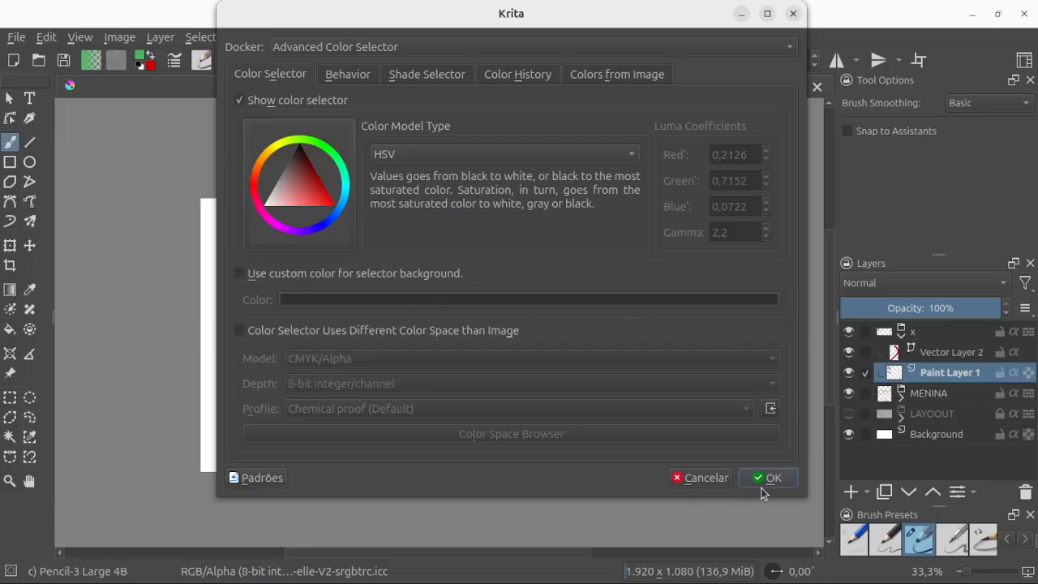
click(313, 237)
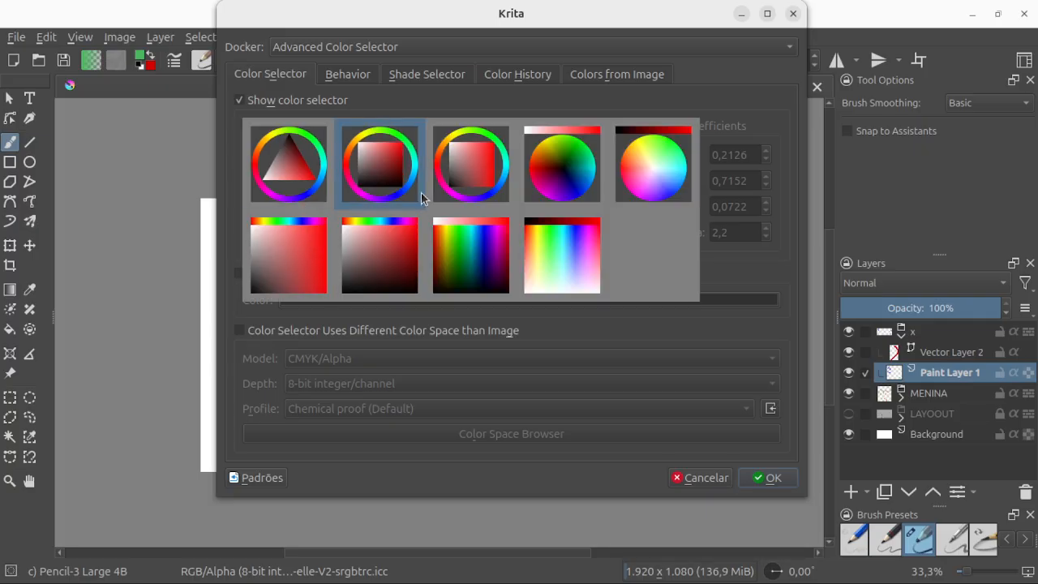
click(658, 166)
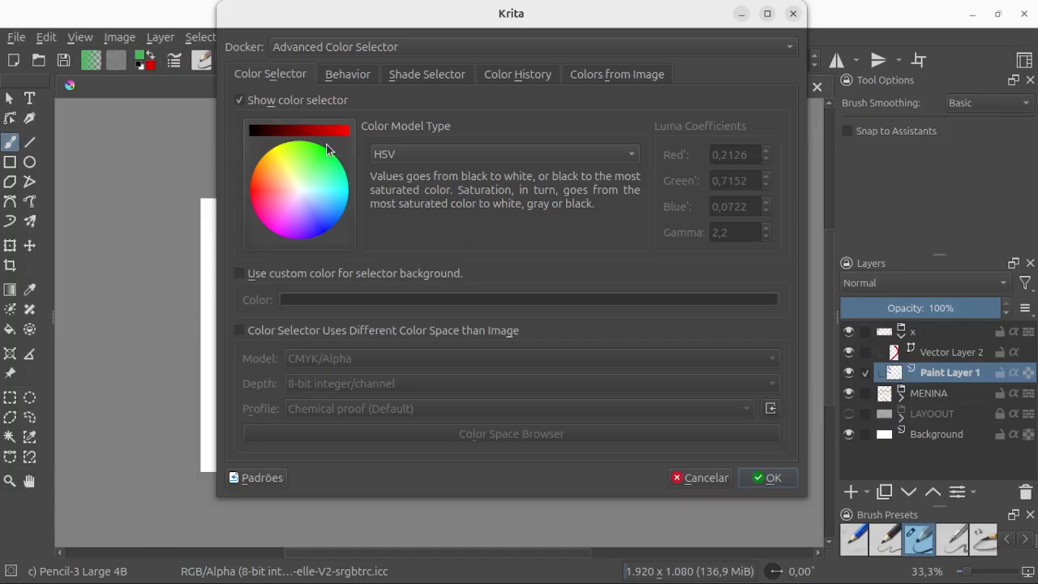
click(789, 478)
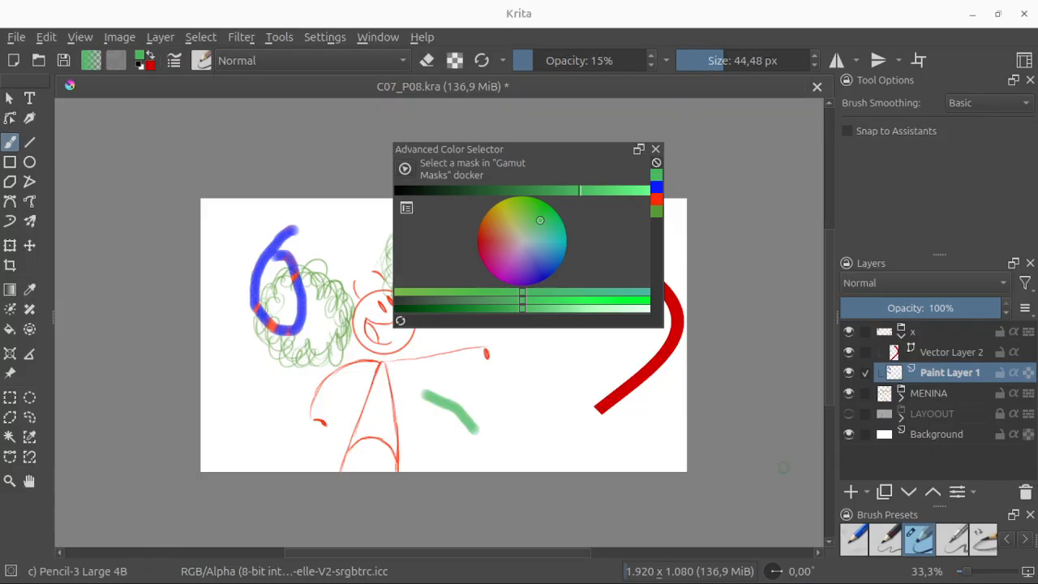
Step: Dock the Advanced Color Selector as a tab alongside Tool Options and float the Brush Presets docker over the canvas
drag(524, 151, 991, 115)
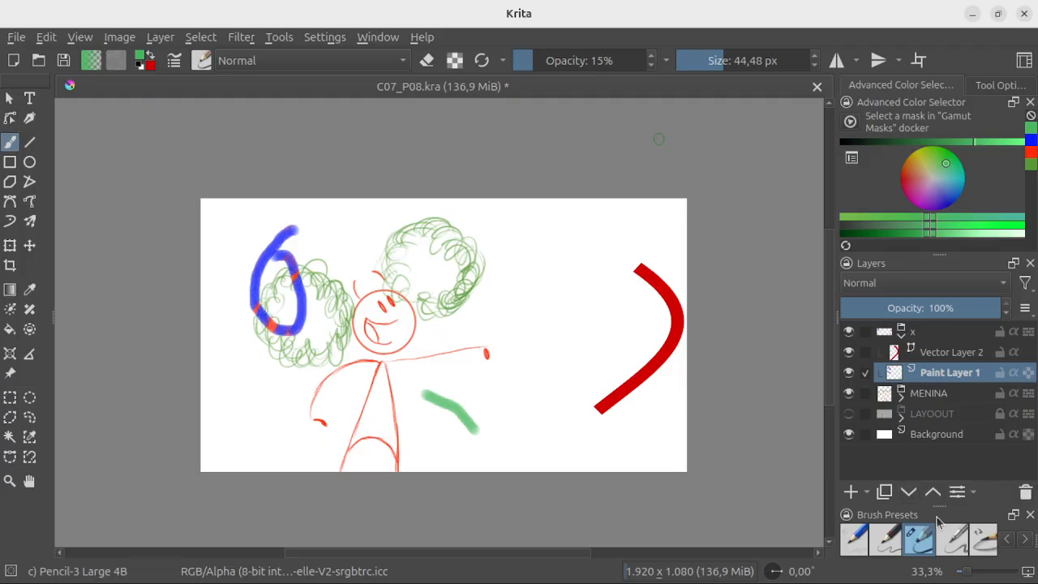
mouse_move(916, 520)
mouse_down()
mouse_move(748, 452)
mouse_move(509, 186)
mouse_move(482, 139)
mouse_up()
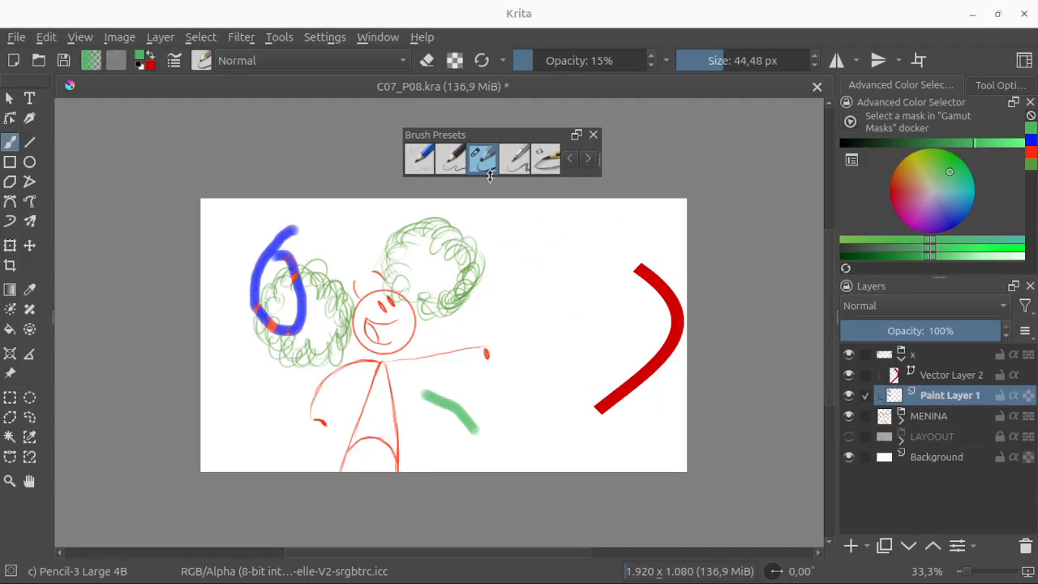
Step: Enlarge the floating Brush Presets docker downward, browse its grid of presets and select the Ink-2 Fineliner brush
mouse_move(489, 177)
mouse_down()
mouse_move(482, 568)
mouse_move(483, 537)
mouse_up()
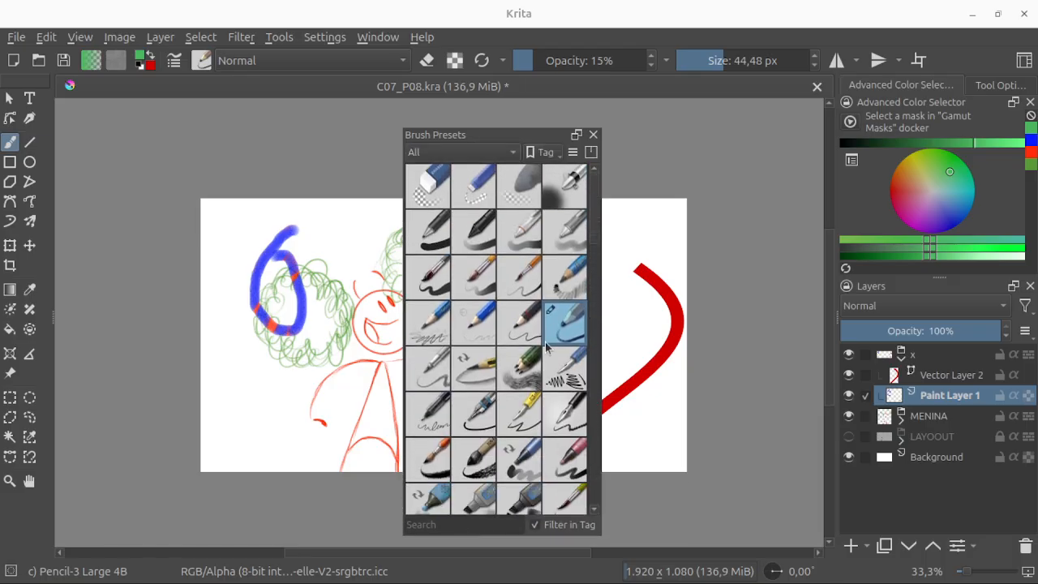
mouse_move(596, 228)
mouse_down()
mouse_move(602, 395)
mouse_move(610, 221)
mouse_up()
click(484, 412)
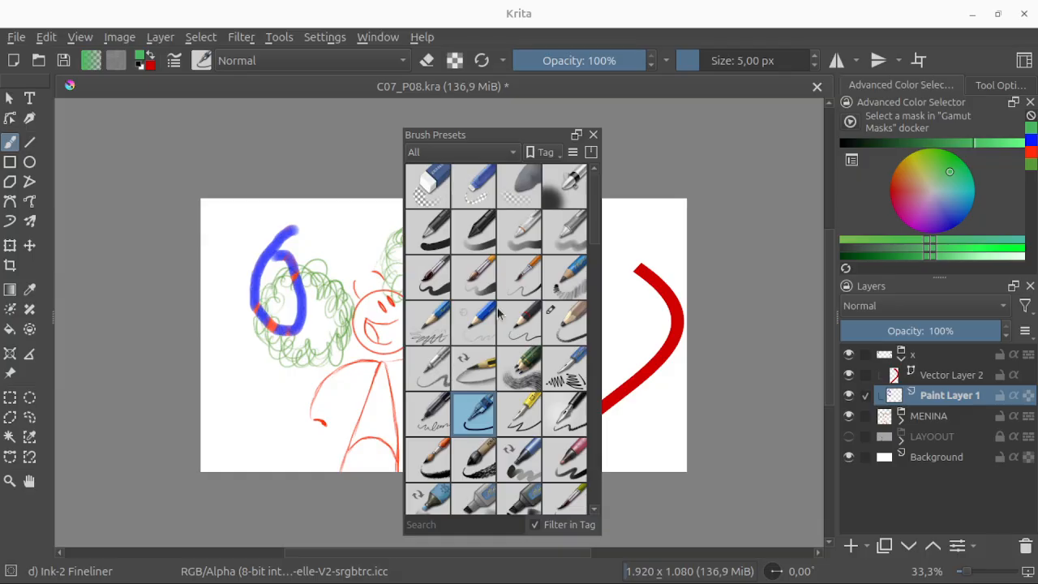
drag(597, 233, 598, 247)
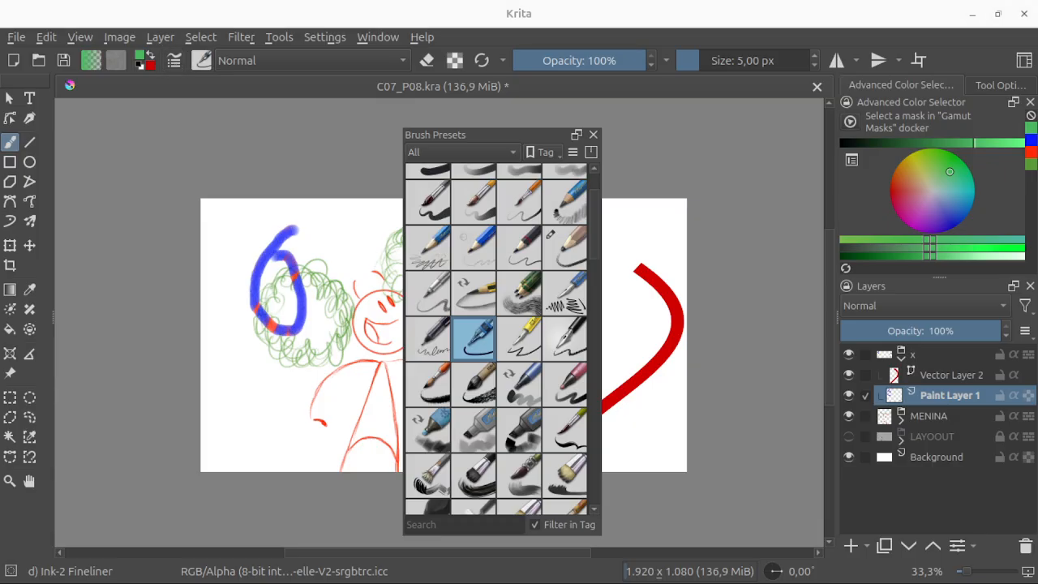
Step: Examine the Ink-2 Fineliner's general, colour and texture options in the Brush Editor, resizing and moving its window before closing it
mouse_move(0, 142)
mouse_down()
mouse_move(470, 107)
mouse_move(646, 55)
mouse_move(589, 95)
mouse_up()
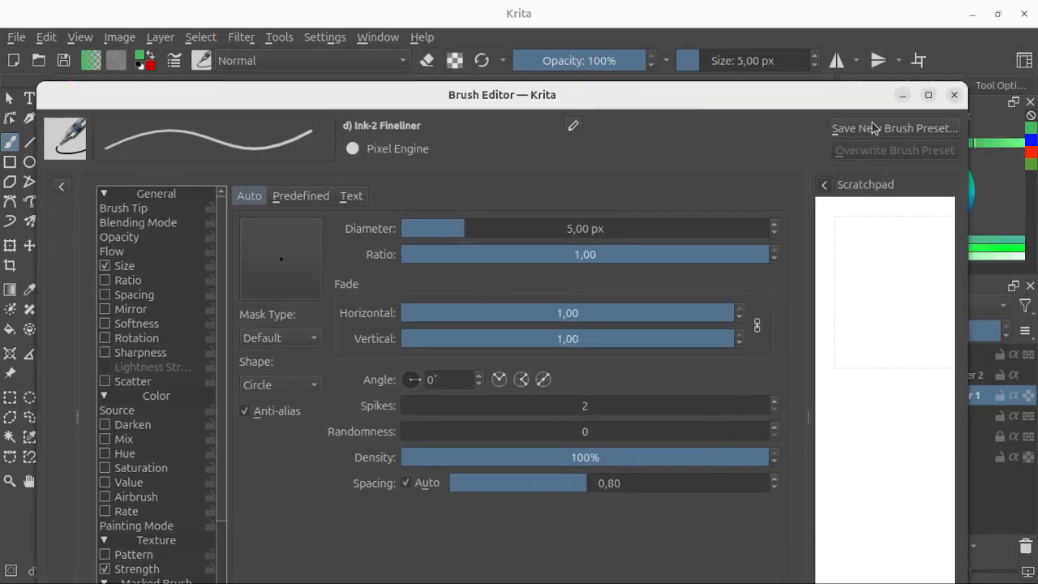
mouse_move(964, 78)
mouse_down()
mouse_move(858, 184)
mouse_move(784, 232)
mouse_up()
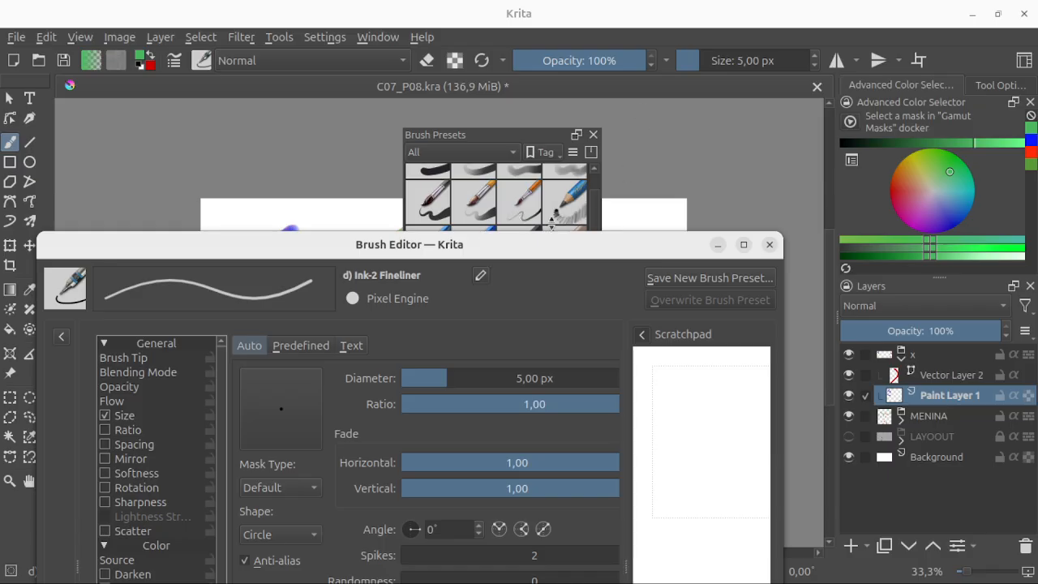
mouse_move(472, 253)
mouse_down()
mouse_move(631, 101)
mouse_move(589, 58)
mouse_up()
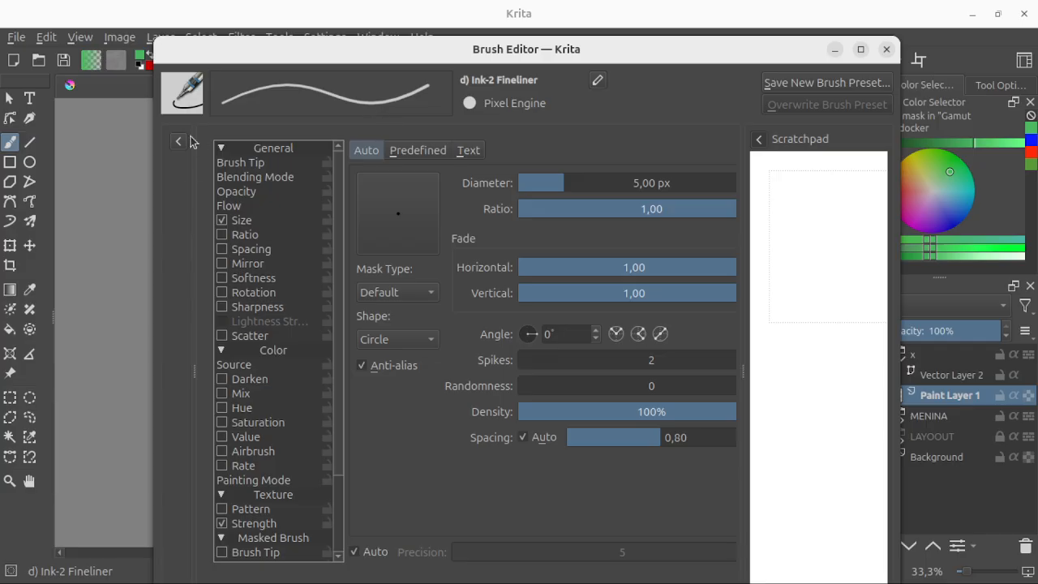
mouse_move(340, 444)
mouse_down()
mouse_move(335, 528)
mouse_move(345, 368)
mouse_up()
mouse_move(645, 49)
mouse_down()
mouse_move(593, 14)
mouse_move(635, 56)
mouse_up()
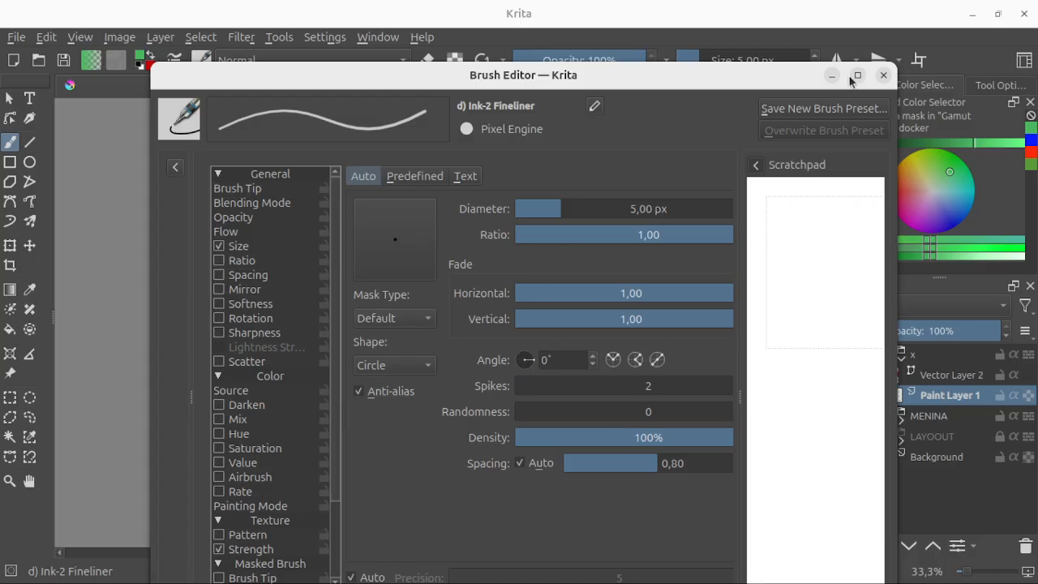
click(883, 75)
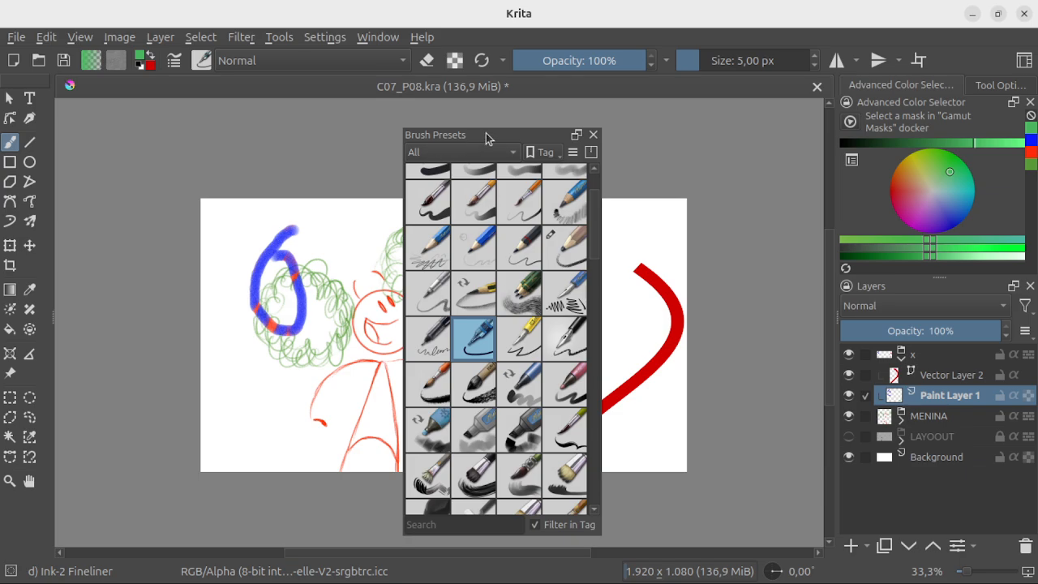
Step: Try docking Brush Presets across the full width above the canvas, then float it again and resize it to four columns of presets
drag(489, 134, 694, 130)
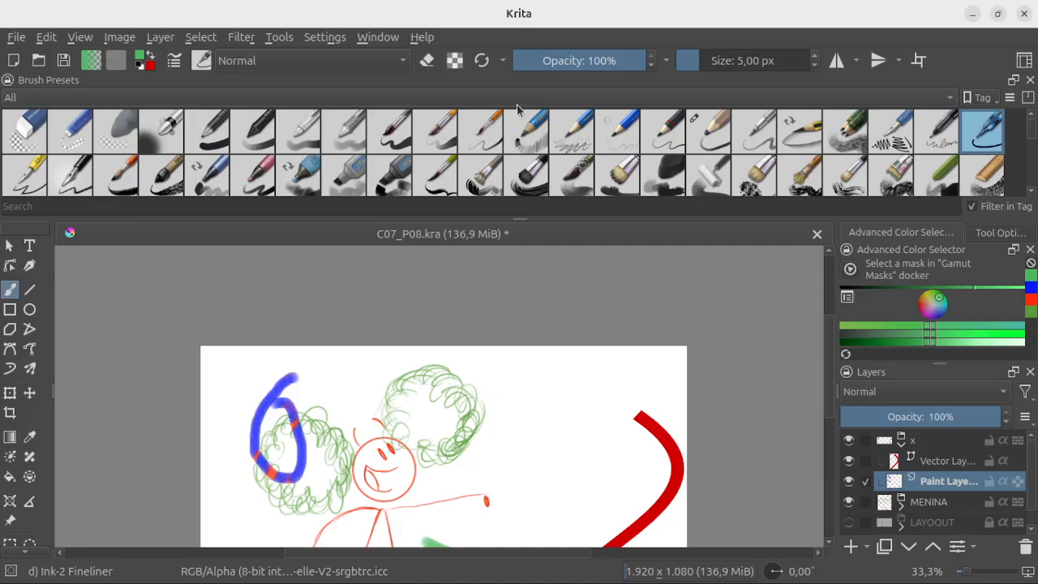
mouse_move(350, 86)
mouse_down()
mouse_move(342, 258)
mouse_move(294, 265)
mouse_up()
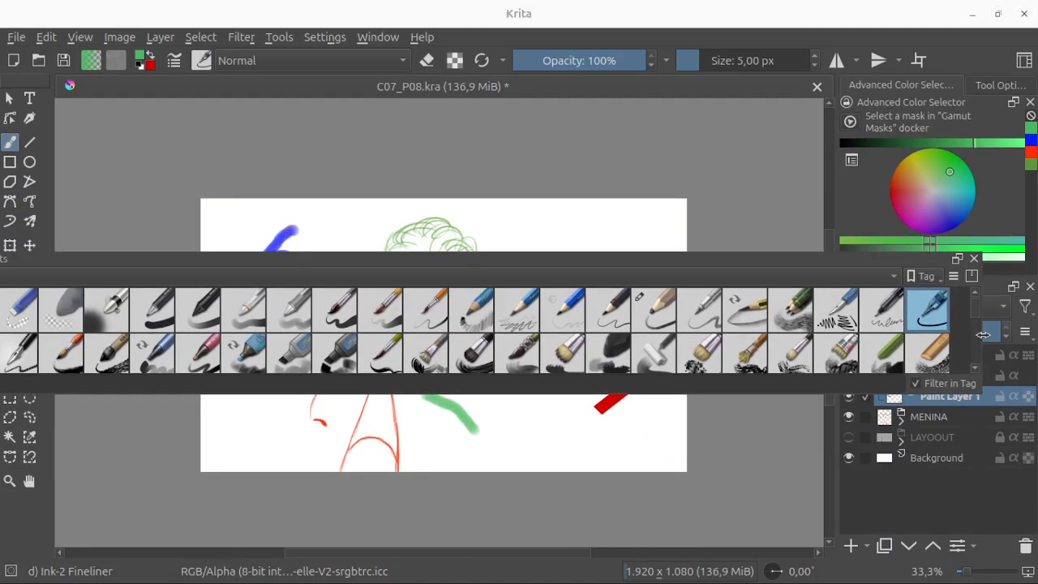
drag(983, 335, 354, 334)
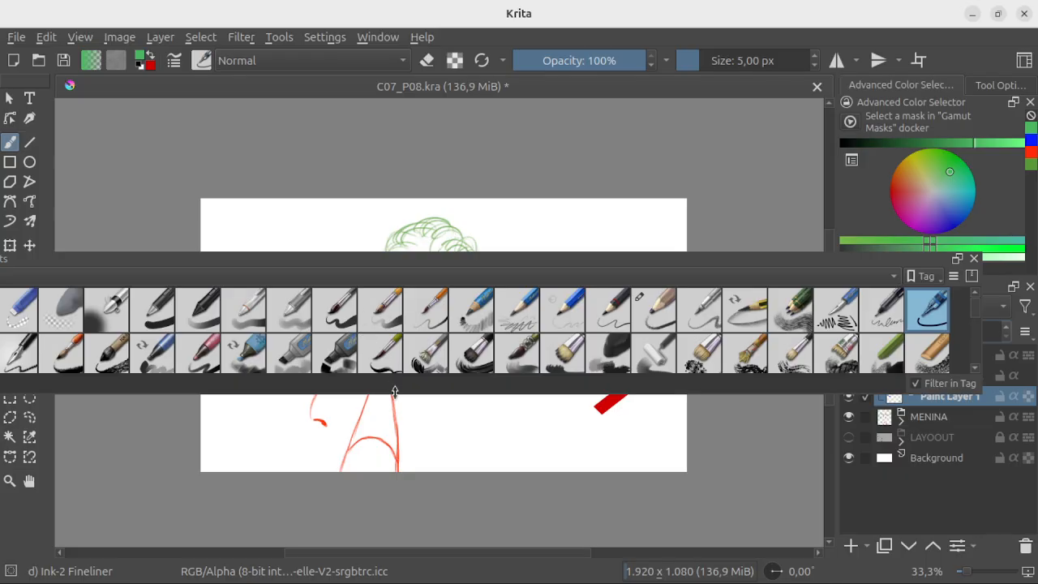
mouse_move(394, 392)
mouse_down()
mouse_move(395, 535)
mouse_move(394, 521)
mouse_up()
click(552, 274)
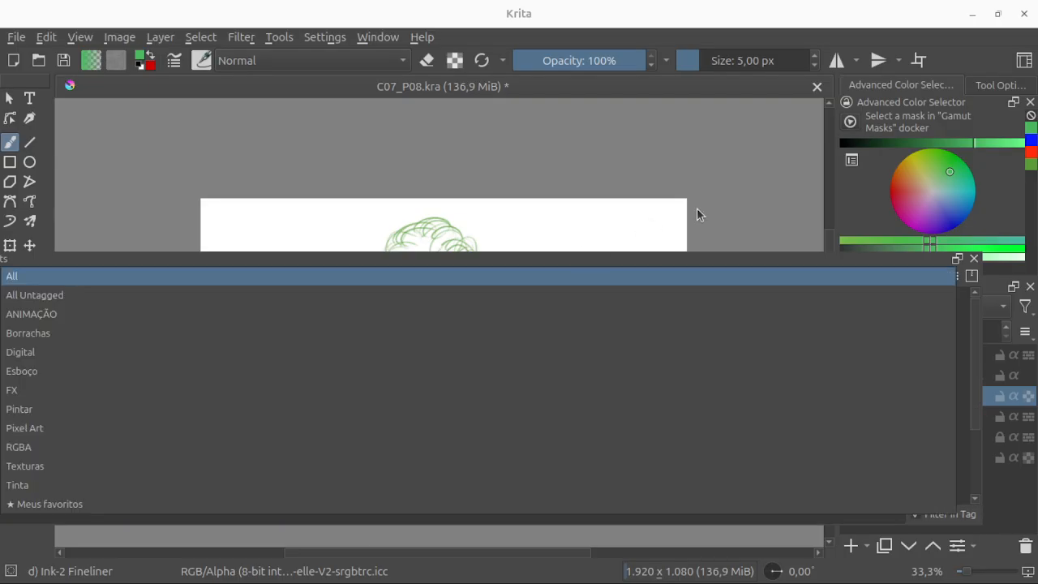
click(686, 274)
mouse_move(281, 265)
mouse_down()
mouse_move(516, 227)
mouse_move(62, 262)
mouse_up()
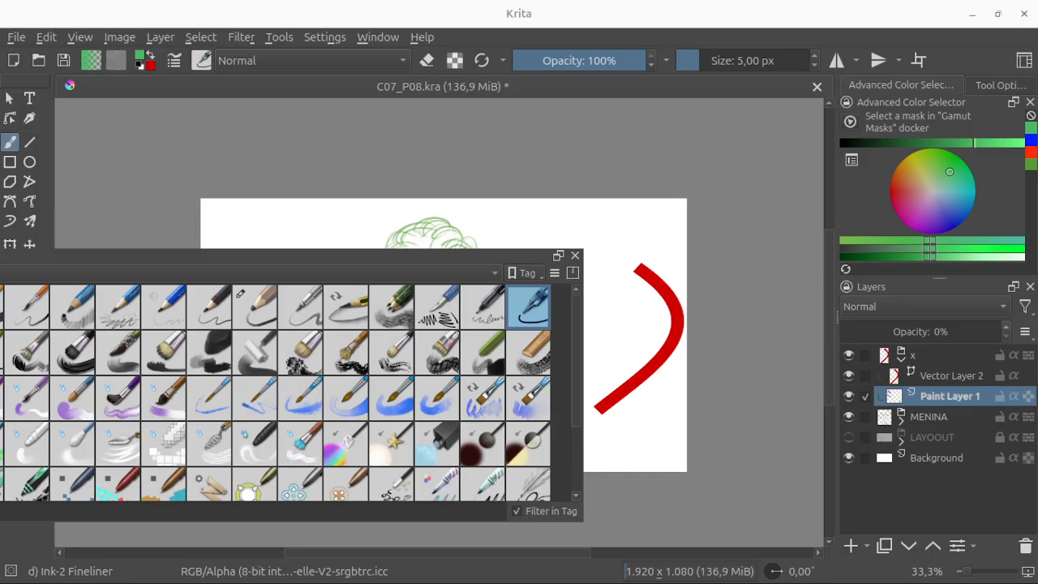
drag(1, 380, 439, 380)
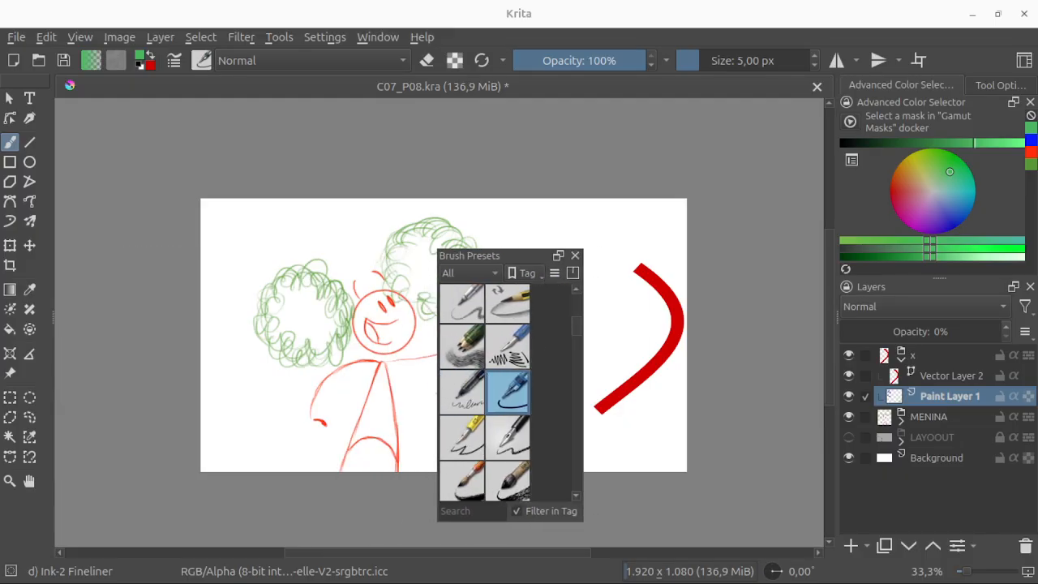
click(440, 397)
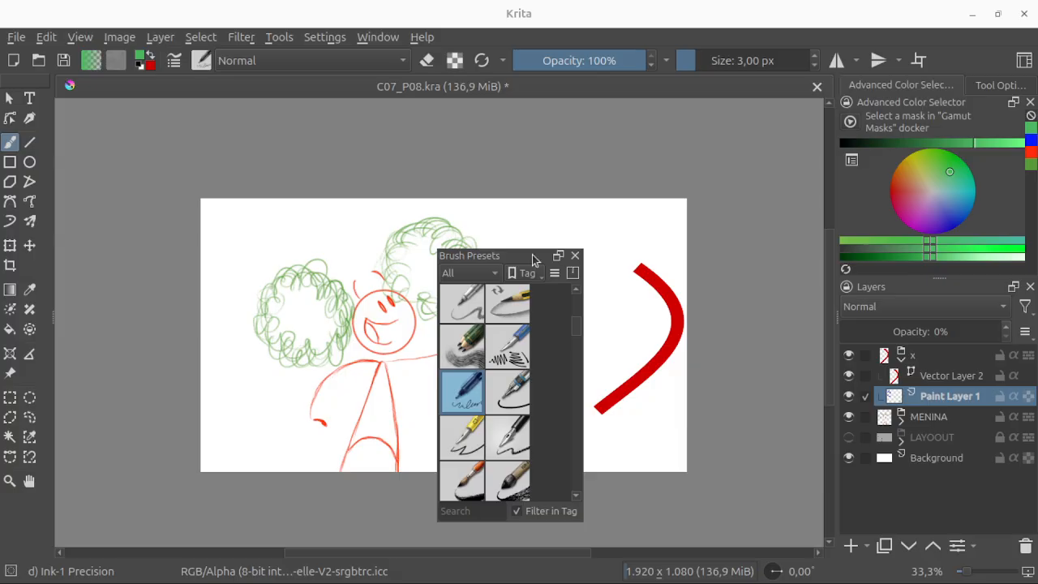
mouse_move(532, 257)
mouse_down()
mouse_move(583, 247)
mouse_move(690, 158)
mouse_up()
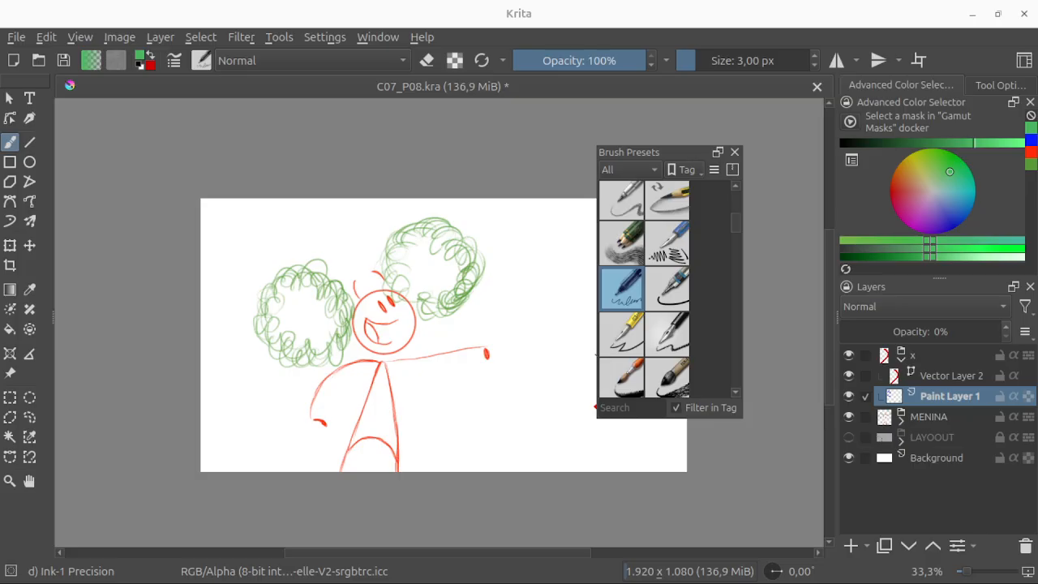
drag(596, 354, 504, 355)
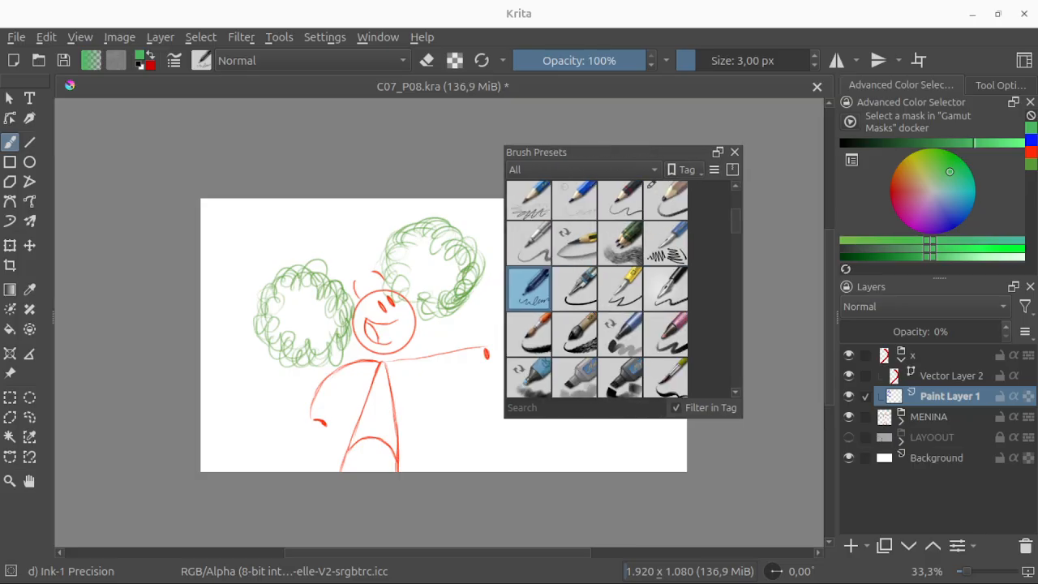
Step: Choose the Ink-2 Fineliner preset at 29,39 px and restore Paint Layer 1's opacity to 100%
click(585, 288)
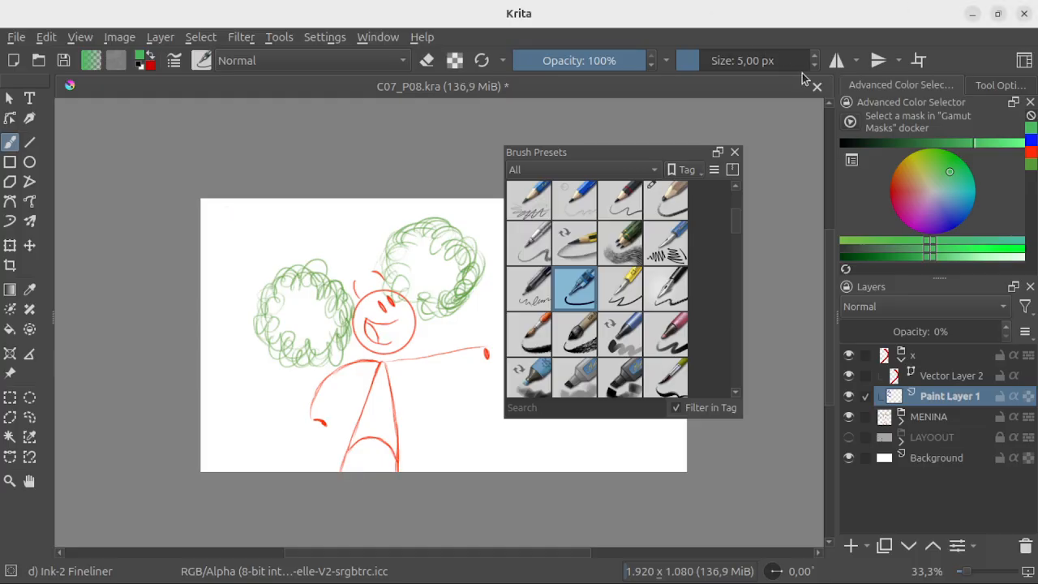
drag(694, 64, 717, 64)
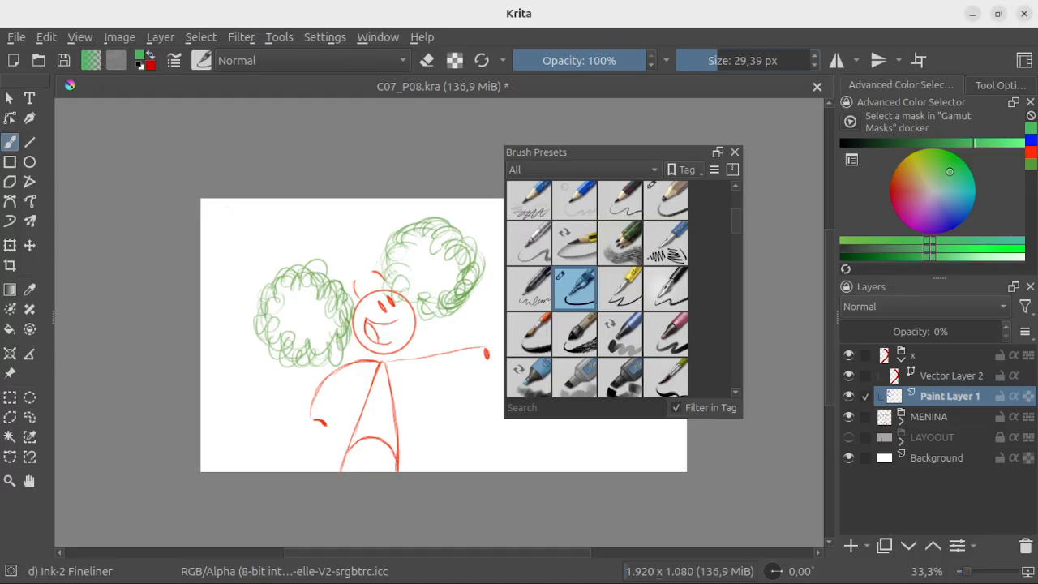
click(932, 360)
click(935, 398)
drag(653, 156, 621, 146)
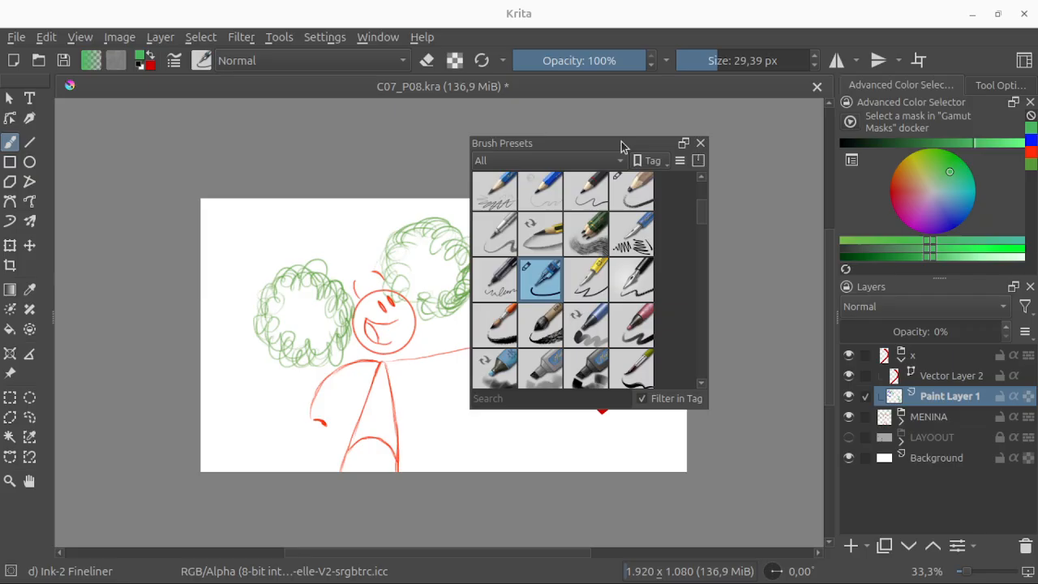
drag(860, 332, 1033, 324)
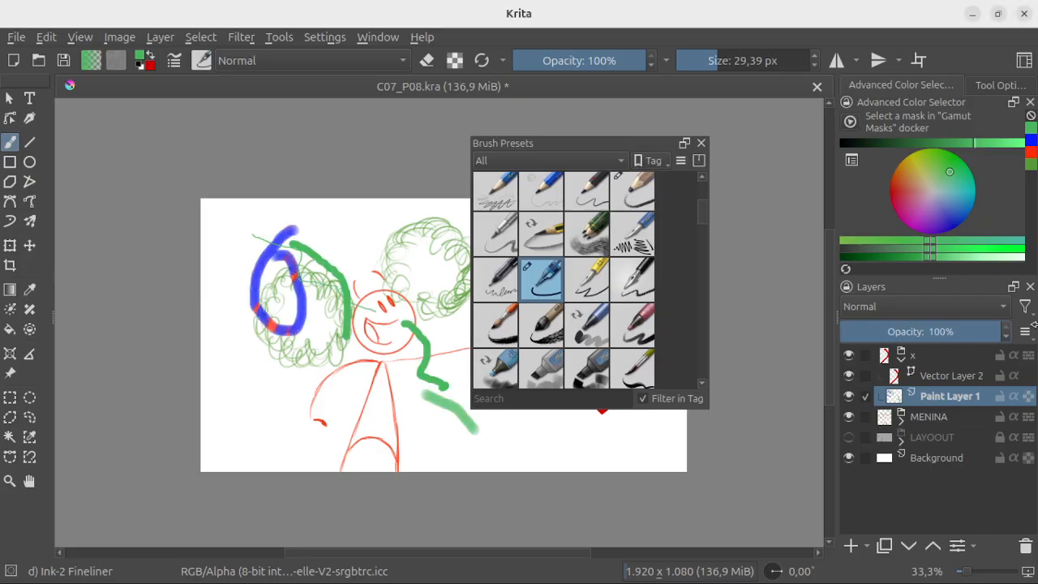
Step: Paint a green stroke over the girl's face at full opacity and another between her hair puffs at 49% brush opacity
mouse_move(381, 250)
mouse_down()
mouse_move(374, 298)
mouse_move(397, 308)
mouse_up()
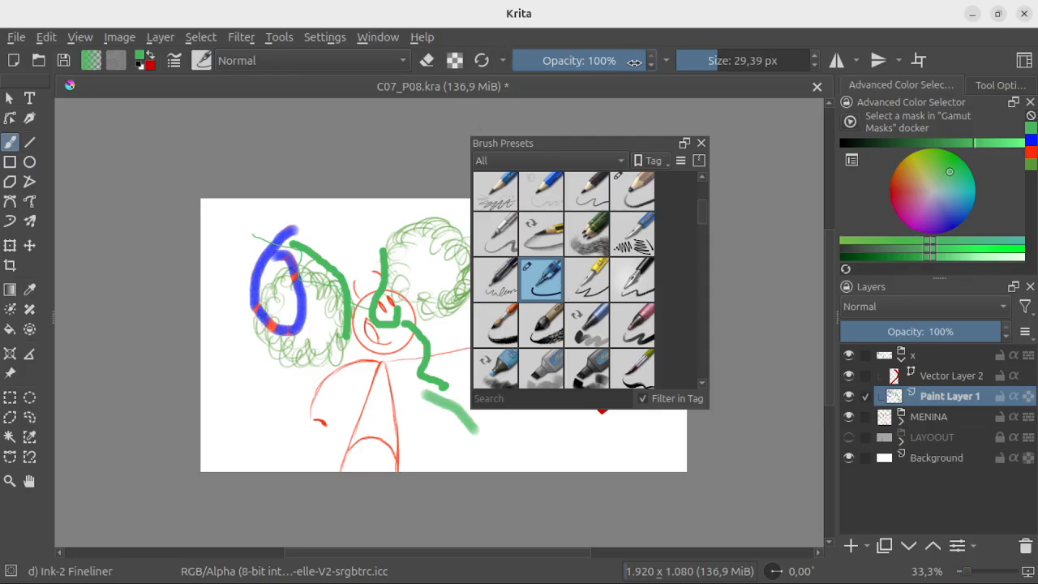
mouse_move(633, 59)
mouse_down()
mouse_move(544, 71)
mouse_move(578, 72)
mouse_up()
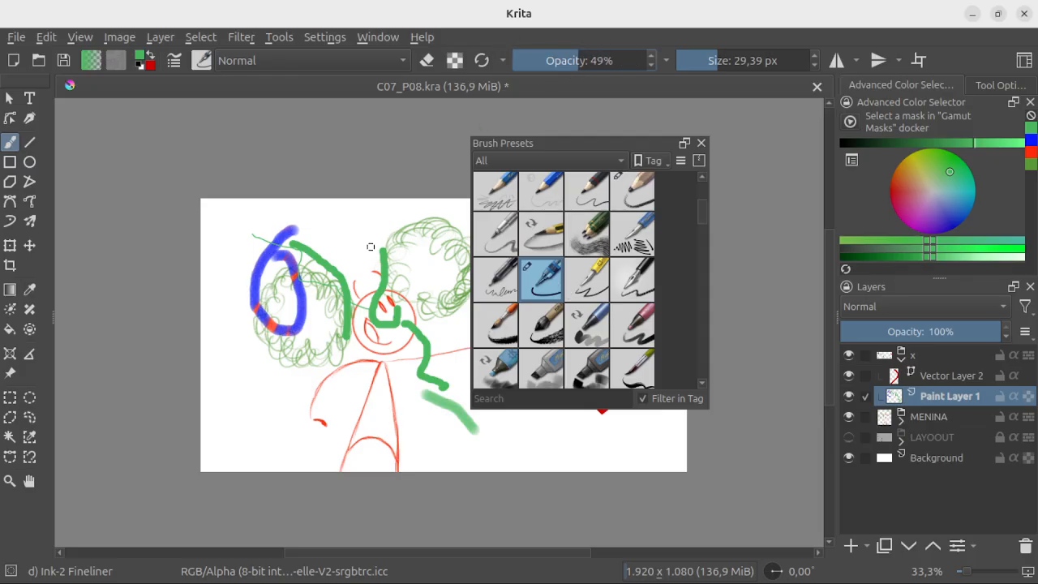
mouse_move(374, 232)
mouse_down()
mouse_move(327, 282)
mouse_move(321, 333)
mouse_up()
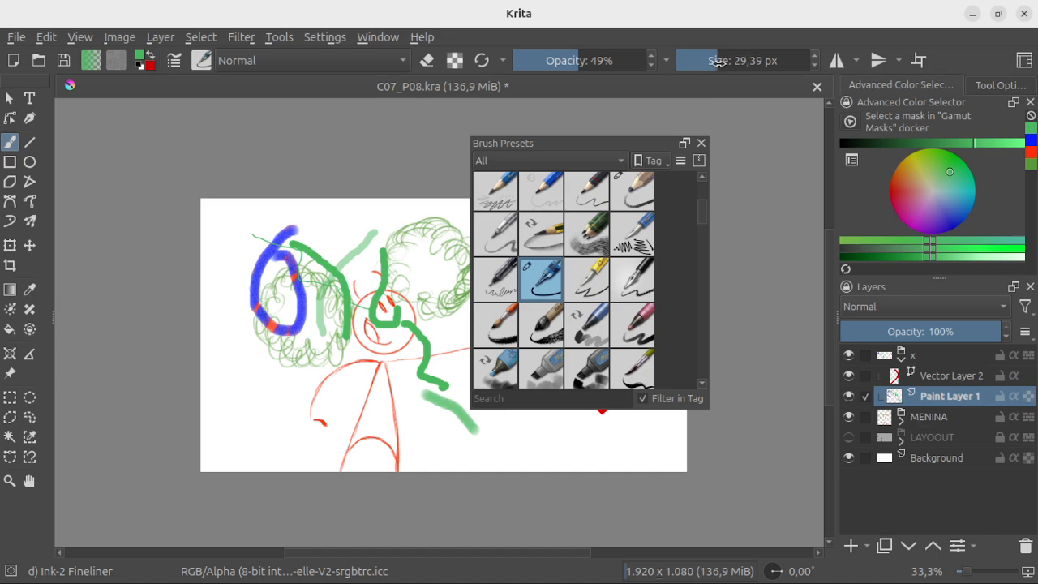
Step: In eraser mode at 48,92 px, erase most of the strokes on Paint Layer 1, first at 49% and then at 100% opacity
mouse_move(718, 61)
mouse_down()
mouse_move(771, 62)
mouse_move(724, 64)
mouse_up()
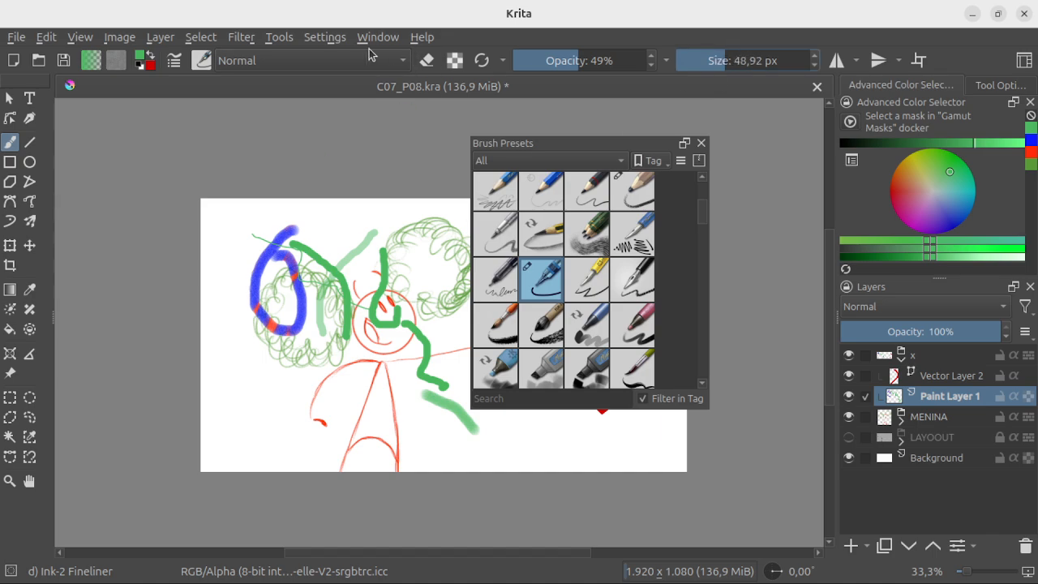
click(427, 63)
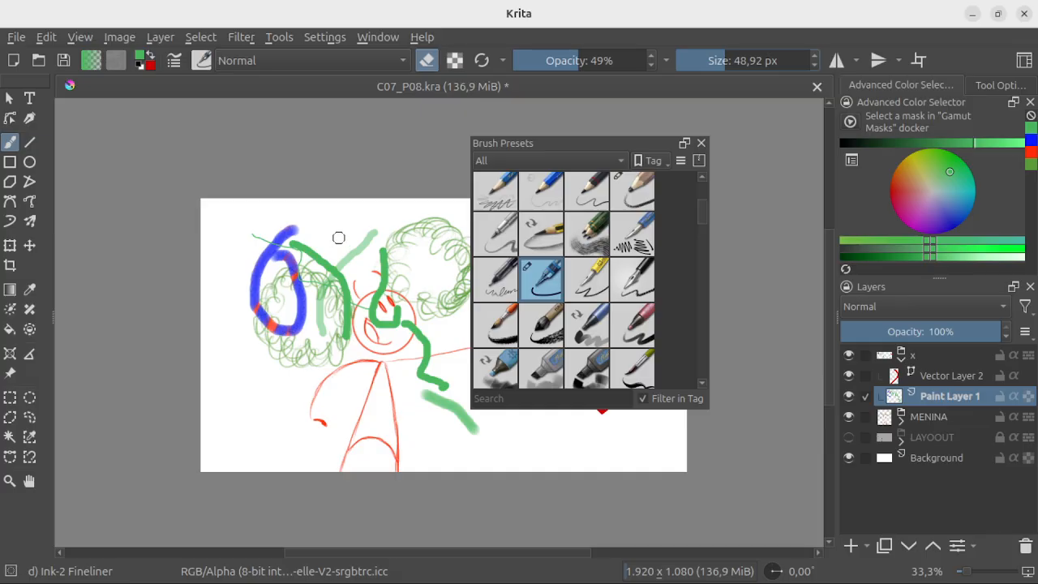
mouse_move(298, 278)
mouse_down()
mouse_move(275, 330)
mouse_move(328, 251)
mouse_move(308, 323)
mouse_move(364, 246)
mouse_move(325, 300)
mouse_up()
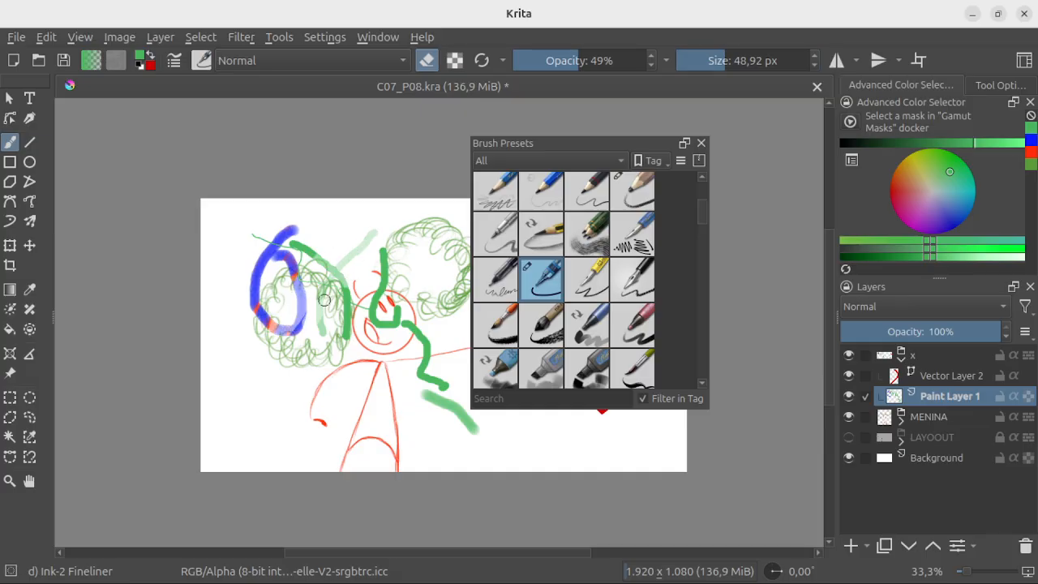
click(607, 66)
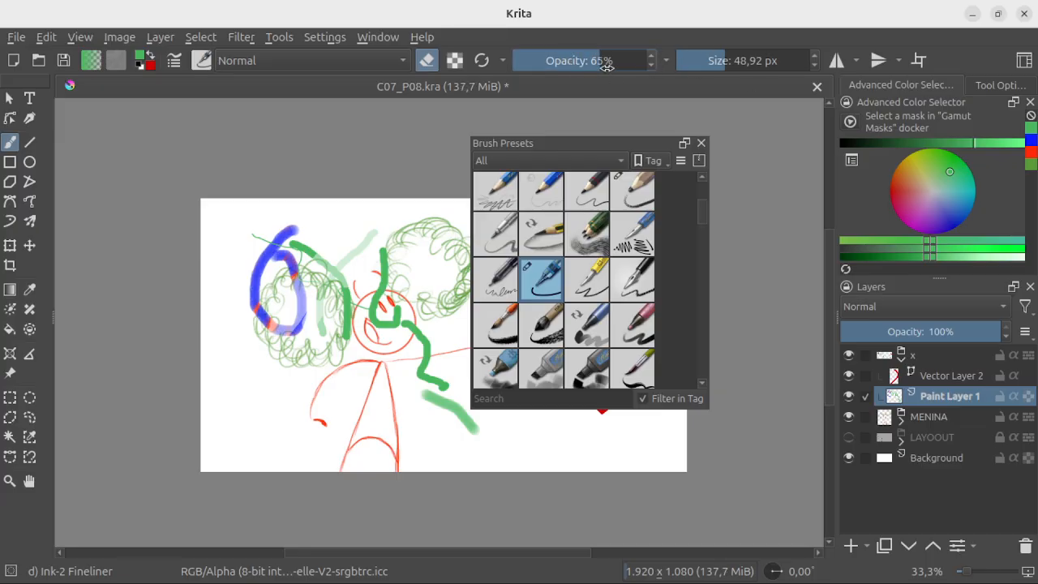
drag(607, 66, 649, 65)
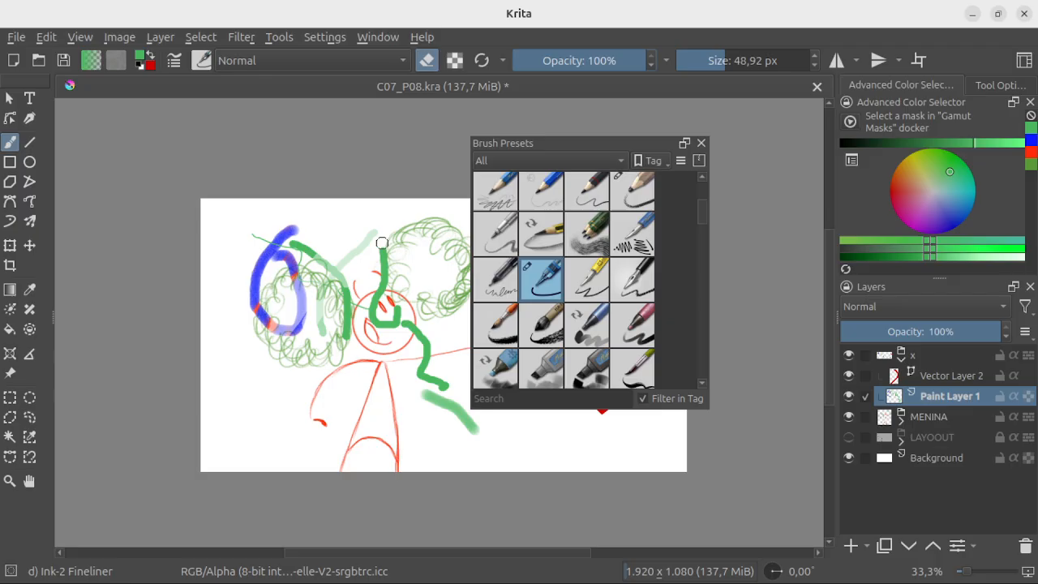
mouse_move(378, 223)
mouse_down()
mouse_move(280, 345)
mouse_move(345, 245)
mouse_move(268, 359)
mouse_move(331, 255)
mouse_move(250, 343)
mouse_move(289, 265)
mouse_move(315, 244)
mouse_move(311, 253)
mouse_move(327, 224)
mouse_move(270, 271)
mouse_move(254, 263)
mouse_move(271, 288)
mouse_up()
mouse_move(323, 343)
mouse_down()
mouse_move(322, 385)
mouse_move(361, 329)
mouse_move(341, 302)
mouse_move(365, 316)
mouse_move(383, 260)
mouse_move(390, 327)
mouse_move(414, 325)
mouse_move(392, 325)
mouse_move(421, 364)
mouse_move(383, 300)
mouse_move(451, 405)
mouse_move(431, 369)
mouse_up()
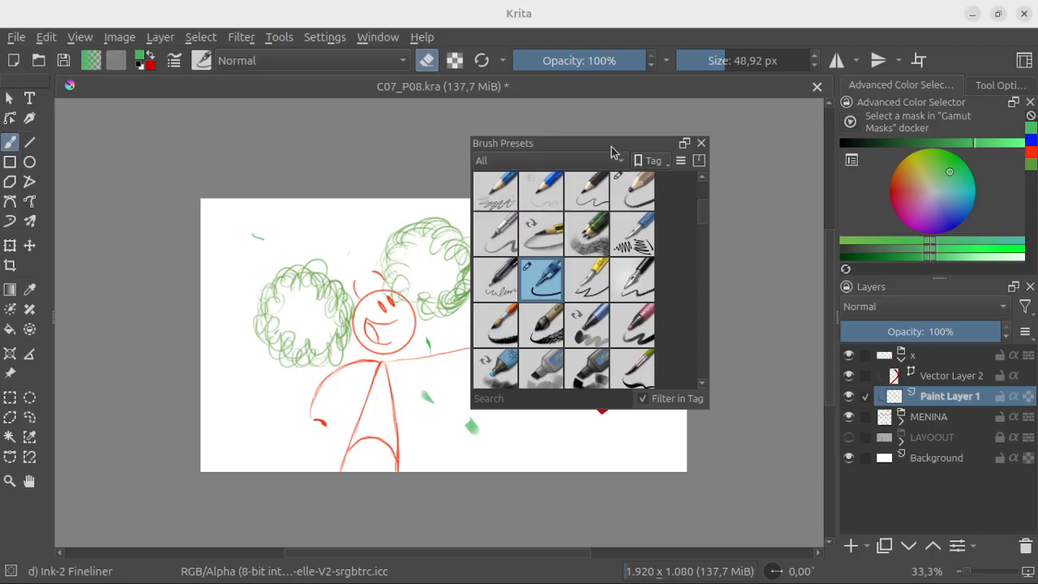
Step: Dock Brush Presets between the Advanced Color Selector and Layers, and switch between group x, Paint Layer 1 and Vector Layer 2
drag(616, 151, 953, 261)
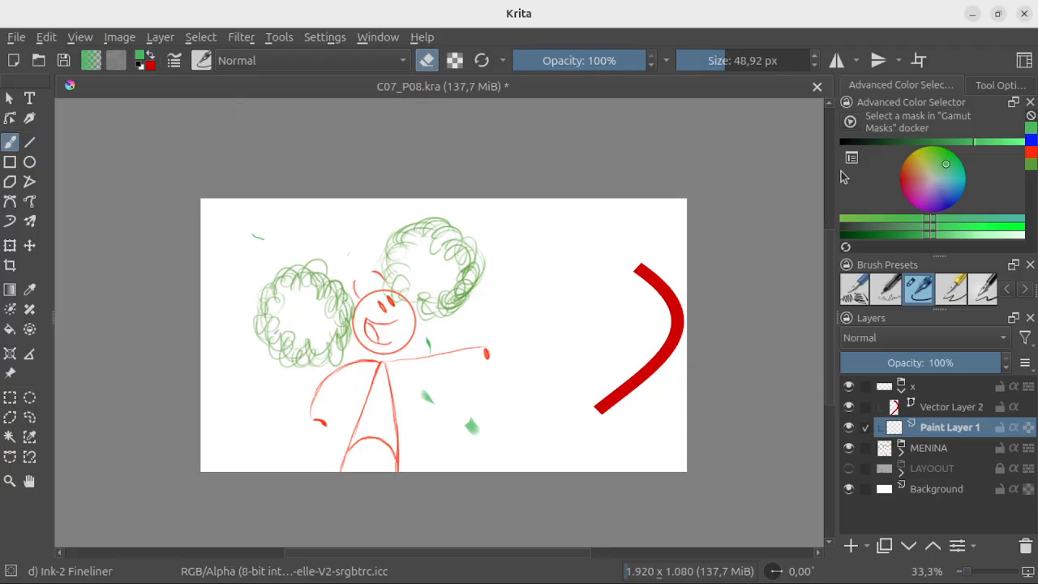
click(929, 408)
click(887, 390)
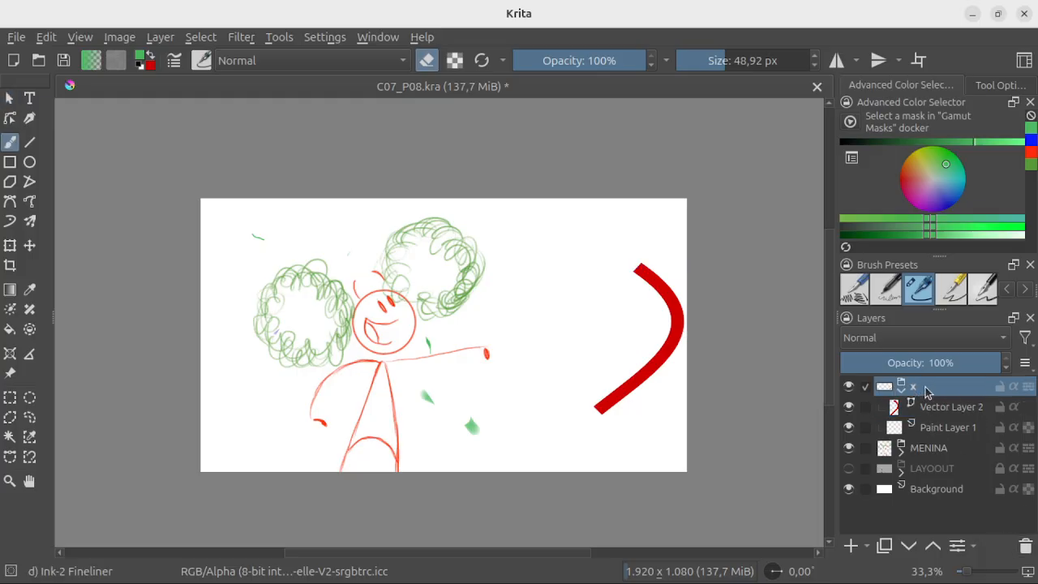
click(937, 410)
click(939, 427)
click(940, 408)
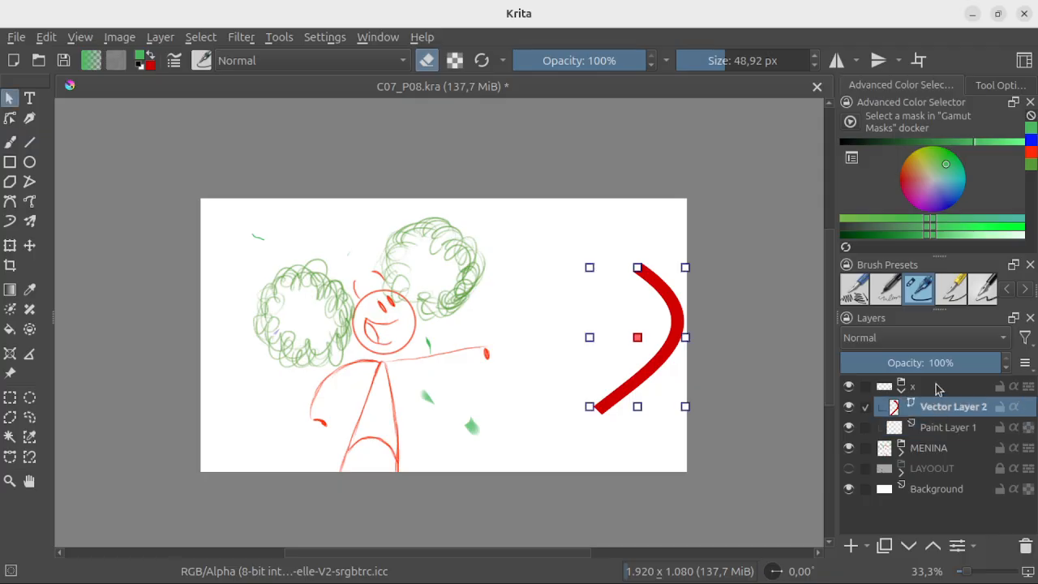
Step: Float the Layers docker over the canvas and delete group x with the layers inside it
mouse_move(917, 321)
mouse_down()
mouse_move(589, 301)
mouse_move(501, 170)
mouse_up()
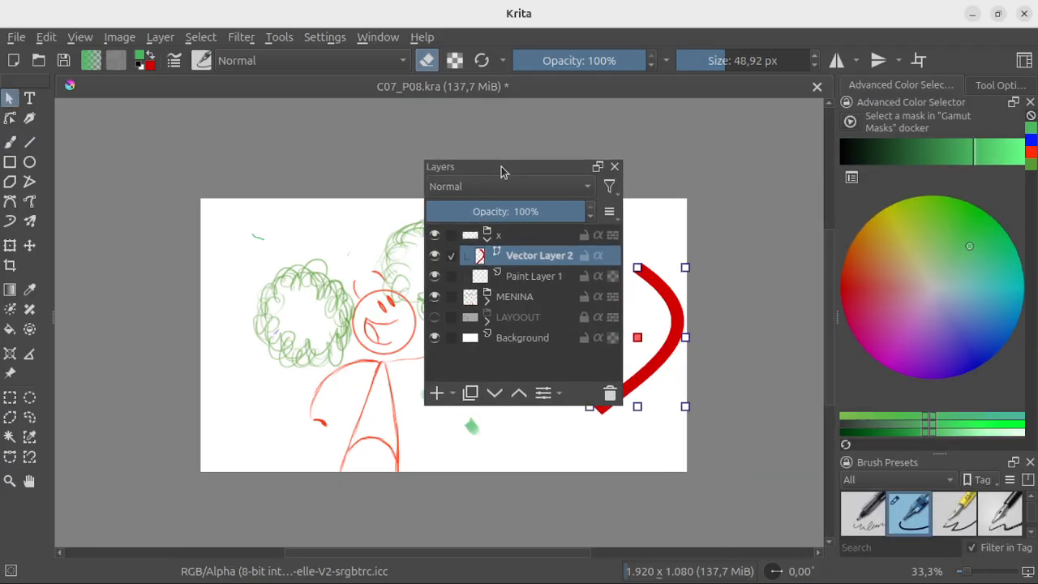
click(470, 241)
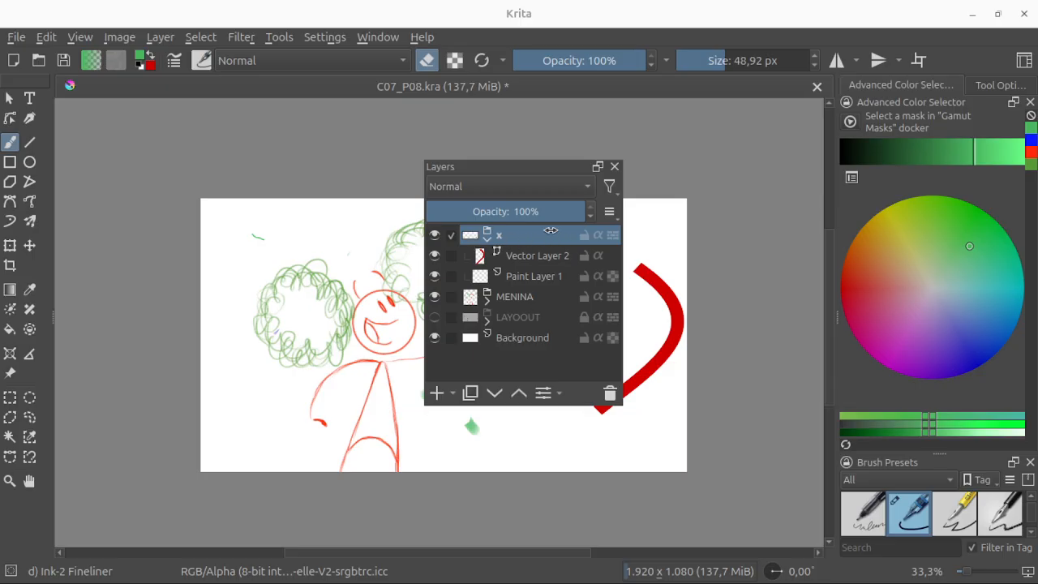
click(610, 394)
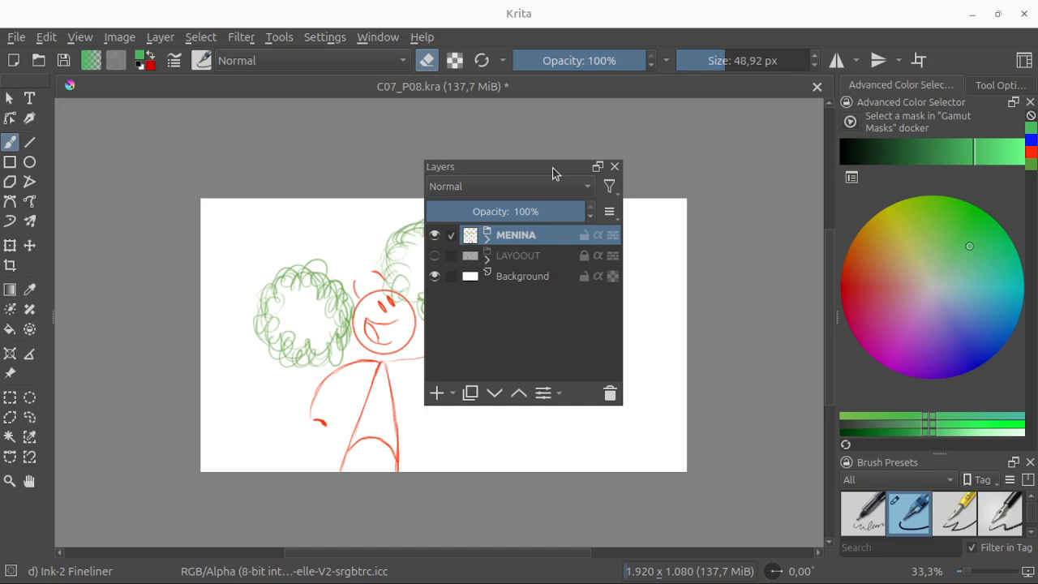
Step: Dock the Layers docker above the Advanced Color Selector, float it briefly, and dock it there again
drag(554, 171, 988, 106)
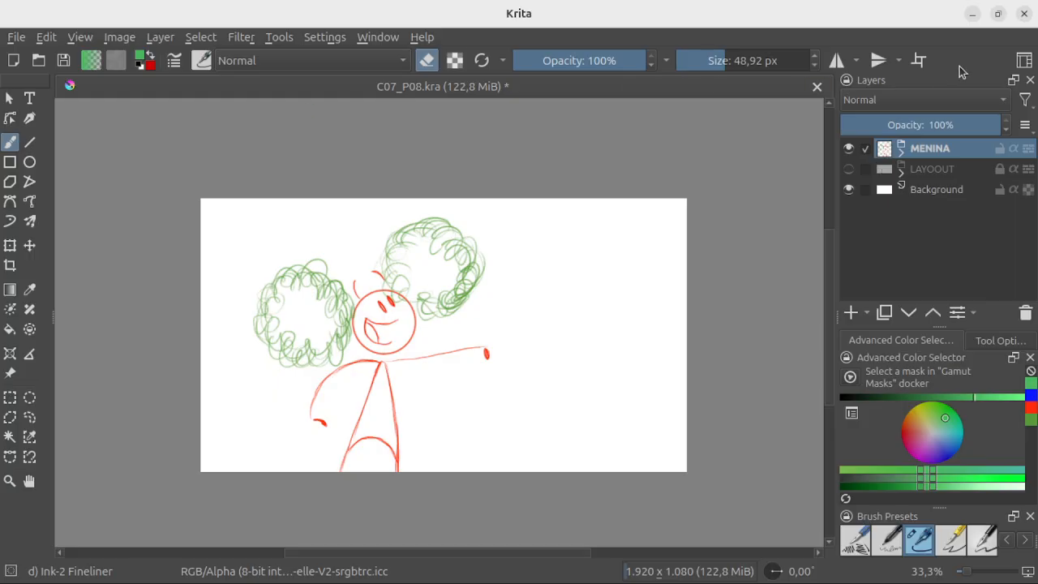
drag(936, 76, 846, 149)
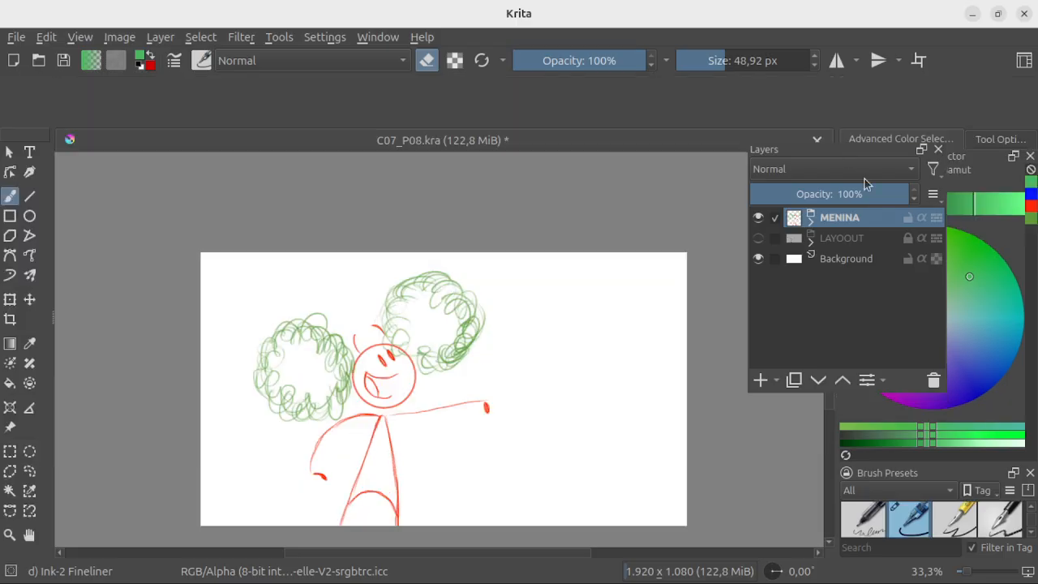
drag(865, 183, 941, 101)
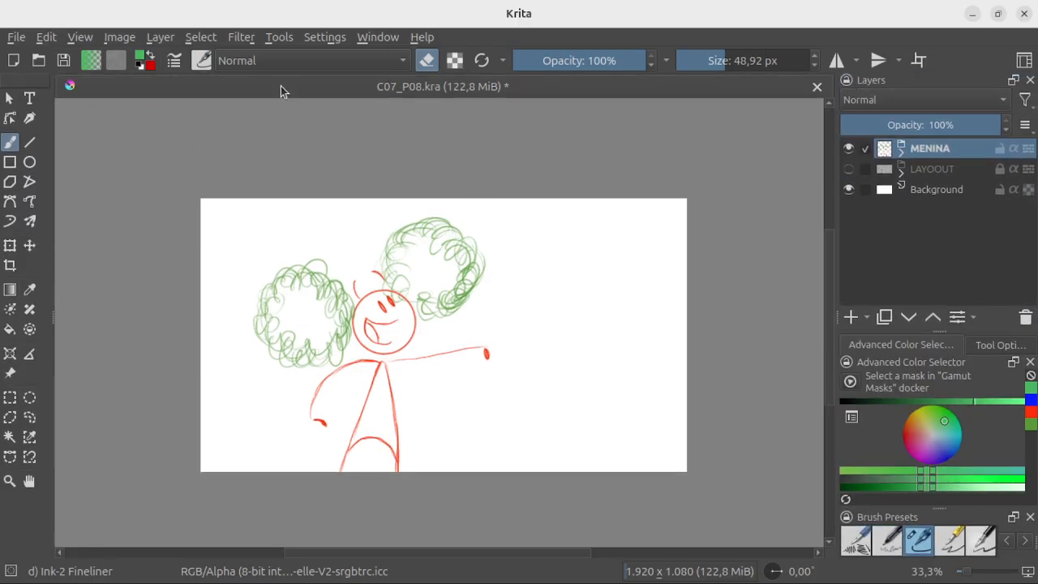
Step: Show the Animation Timeline docker, bring the drawing into view and scrub through the frames, returning to frame 0
click(327, 37)
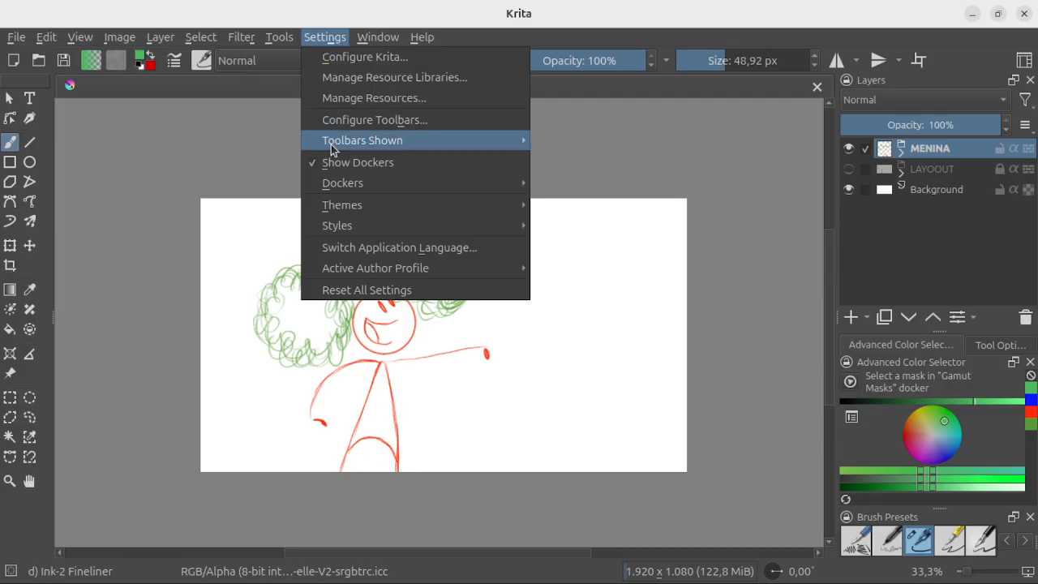
mouse_move(341, 187)
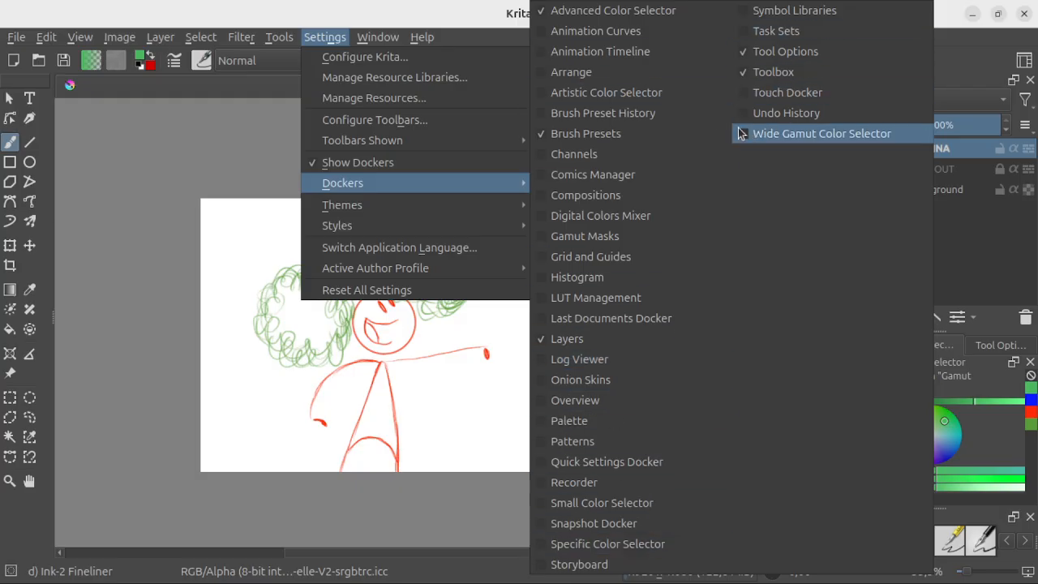
click(600, 51)
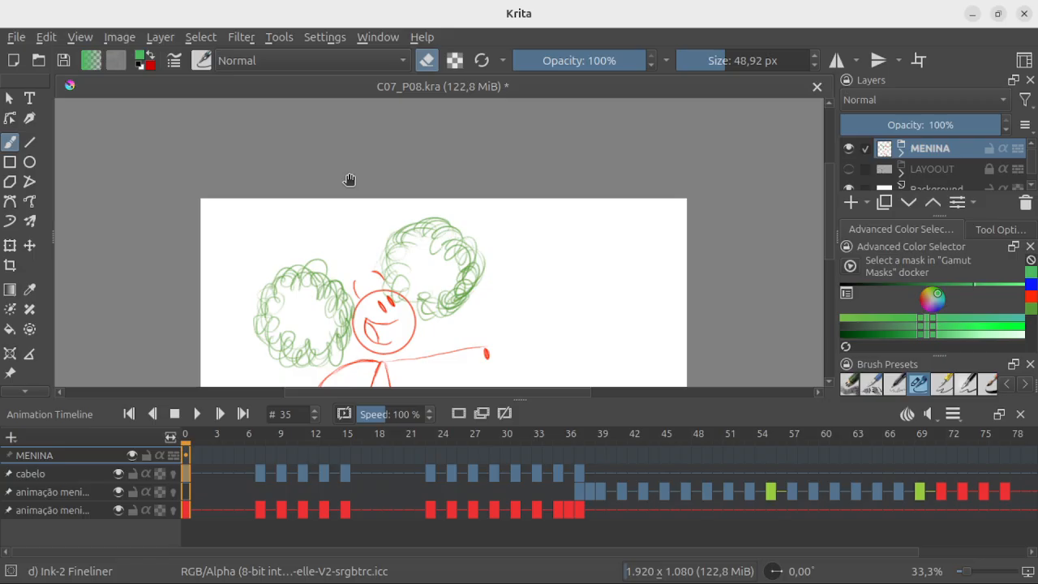
mouse_move(479, 360)
mouse_down()
mouse_move(477, 197)
mouse_move(481, 271)
mouse_up()
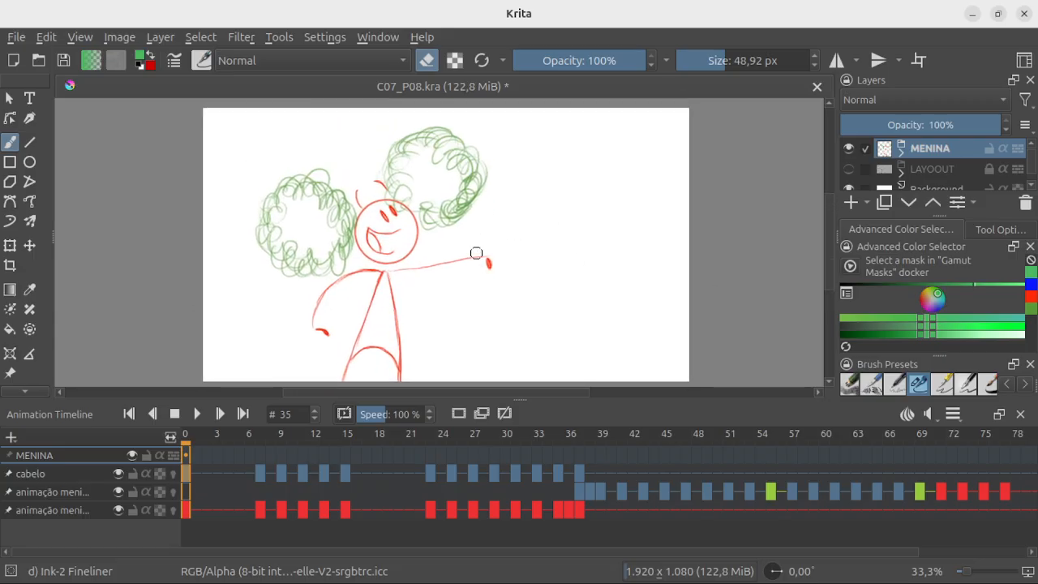
mouse_move(187, 455)
mouse_down()
mouse_move(218, 455)
mouse_move(213, 439)
mouse_move(398, 438)
mouse_up()
drag(515, 439, 190, 451)
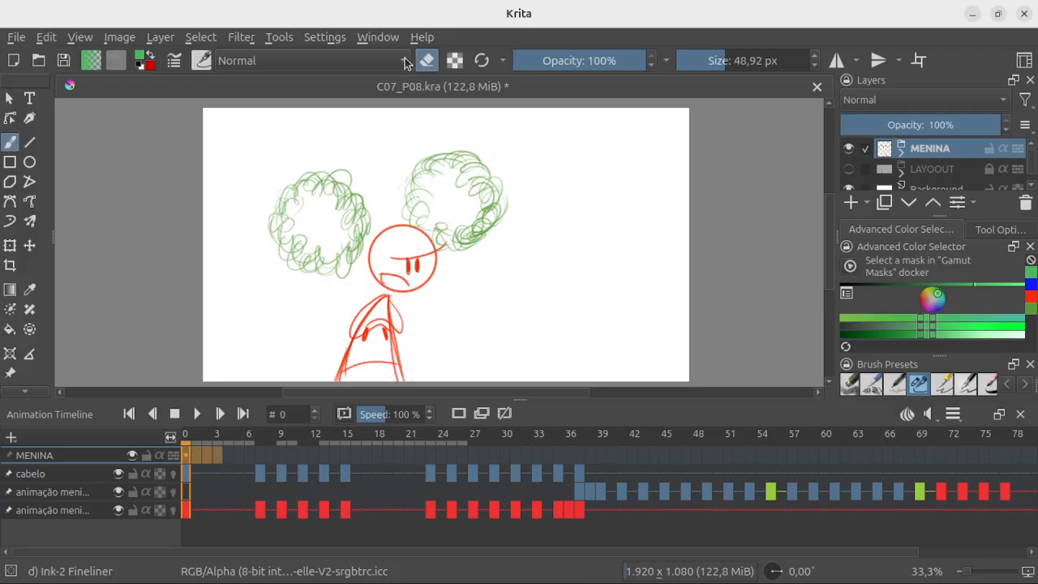
Step: Switch the workspace from Default to Animation and close the workspace list
click(1024, 65)
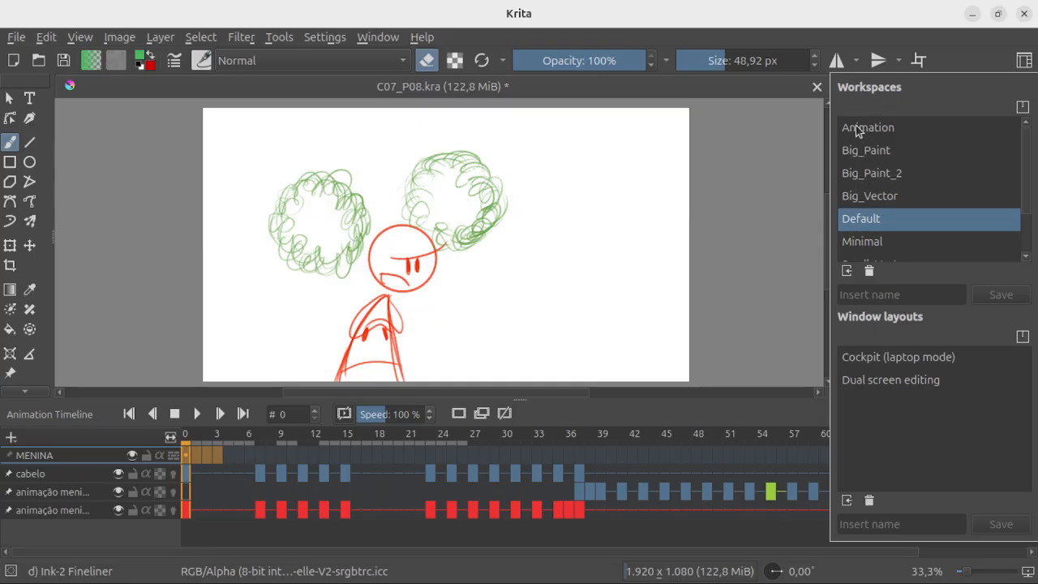
mouse_move(895, 134)
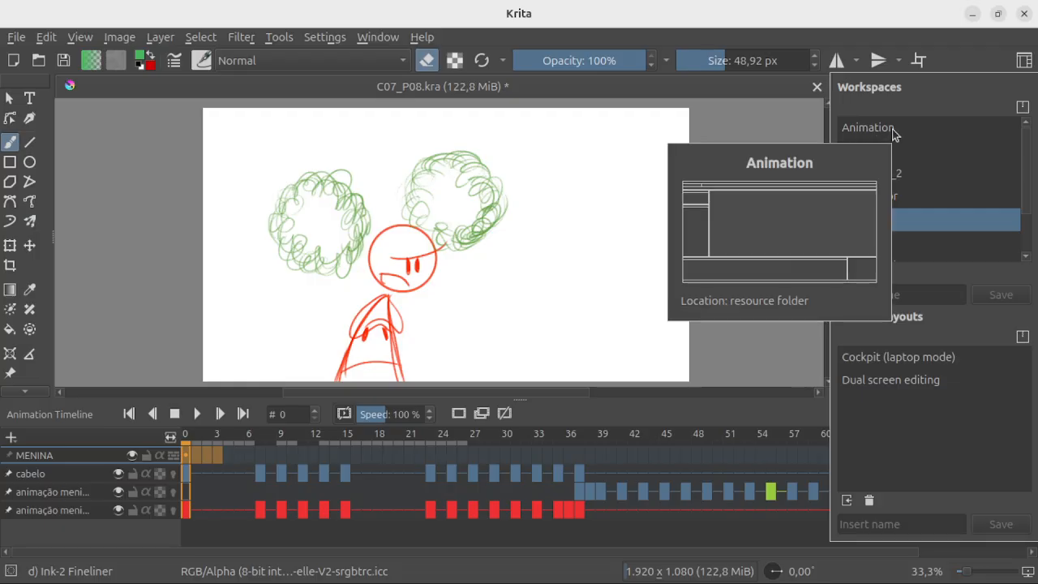
click(862, 128)
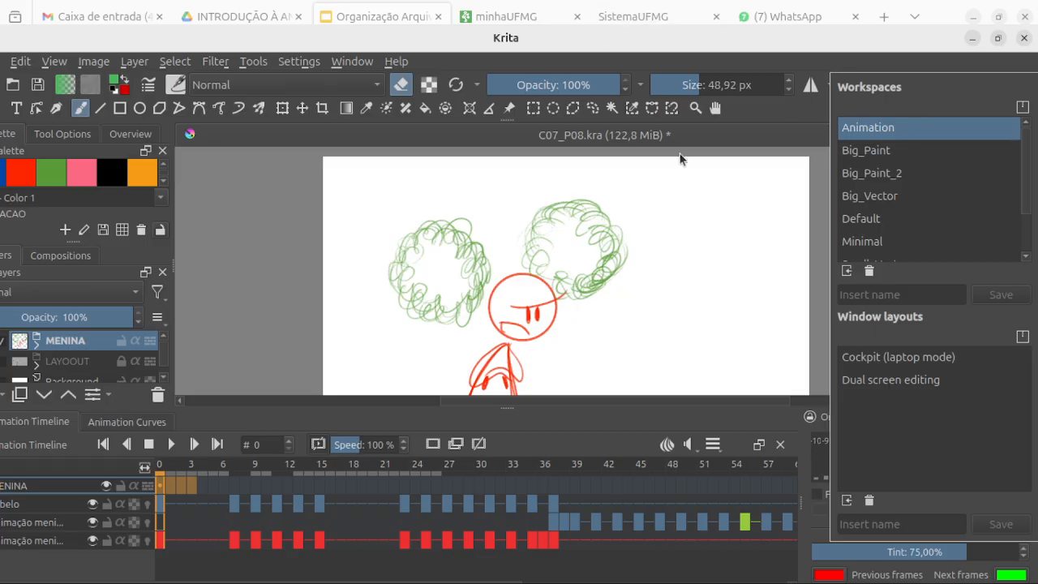
click(768, 112)
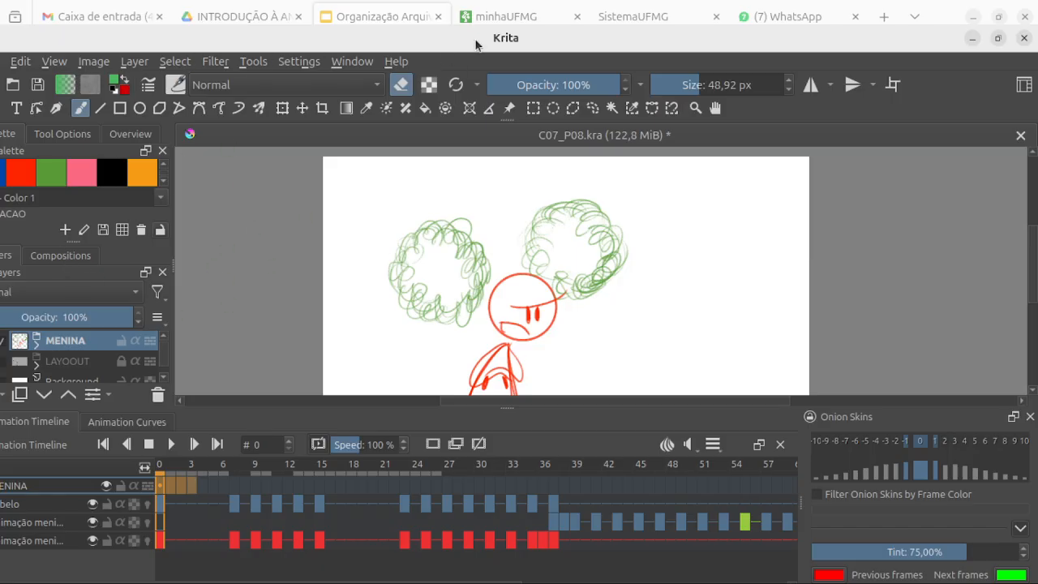
Step: Unmaximize the Krita window and move it to the top of the screen so the whole Animation workspace is reachable
click(998, 39)
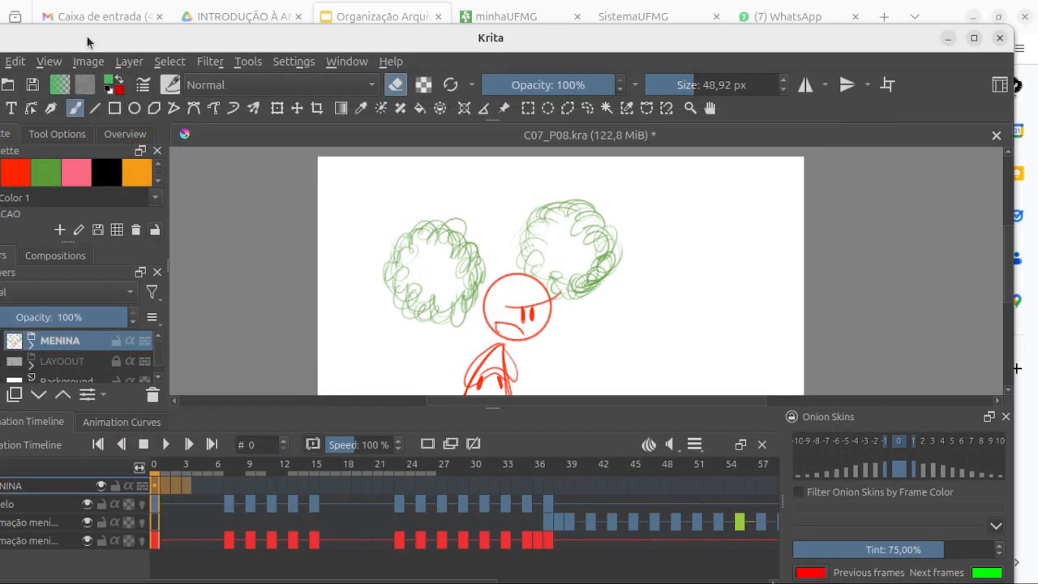
drag(88, 42, 112, 42)
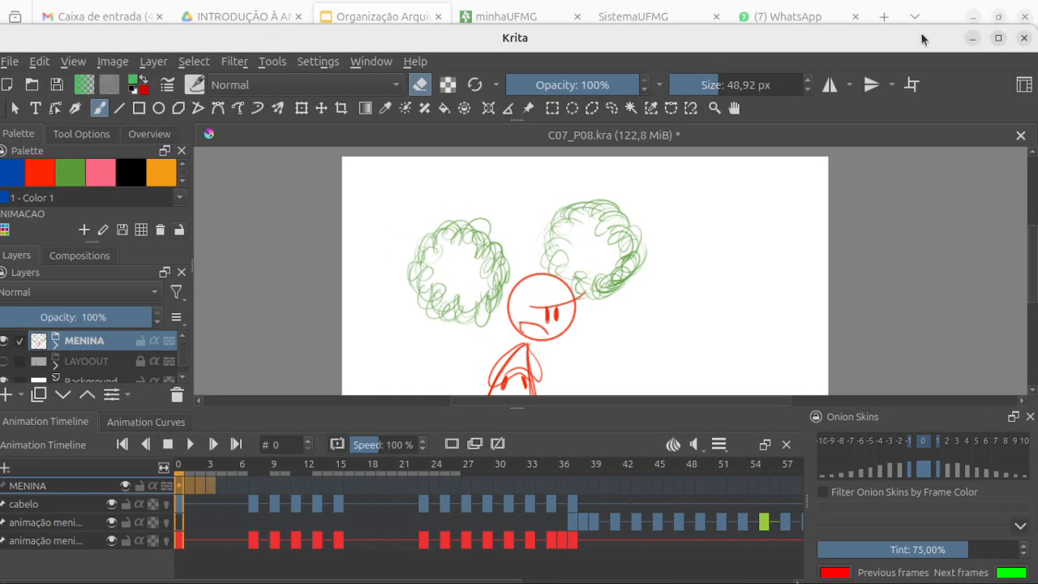
drag(920, 36, 952, 2)
double_click(840, 18)
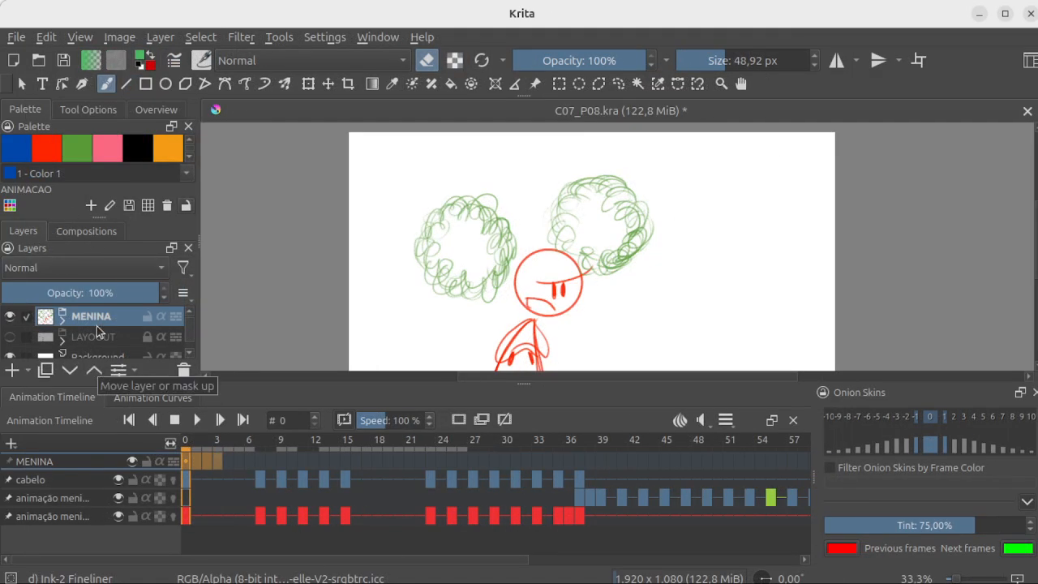
Step: Look through the layer list and float the Layers docker over the canvas
scroll(192, 335, down, 1)
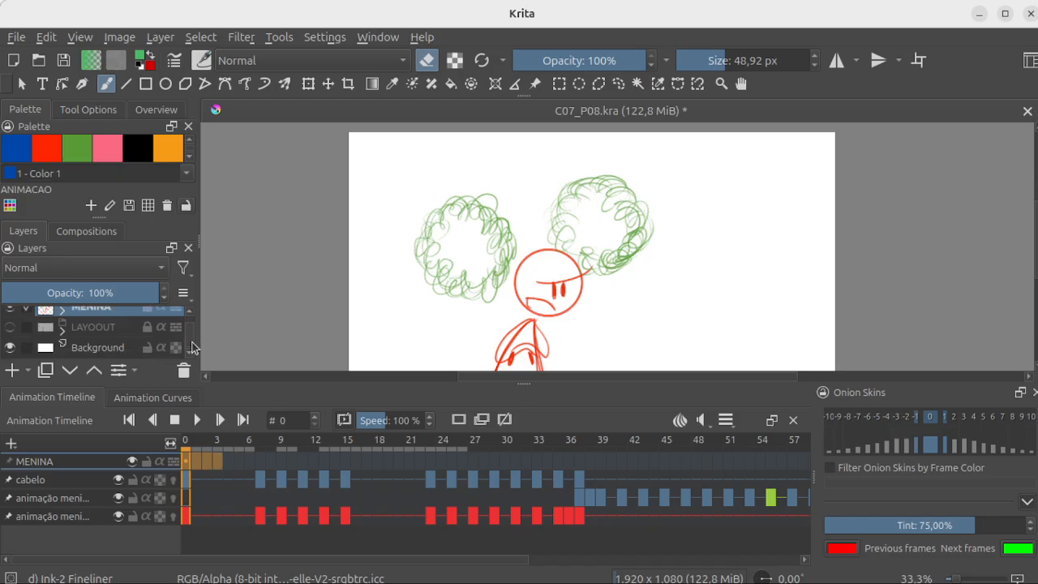
scroll(189, 352, up, 1)
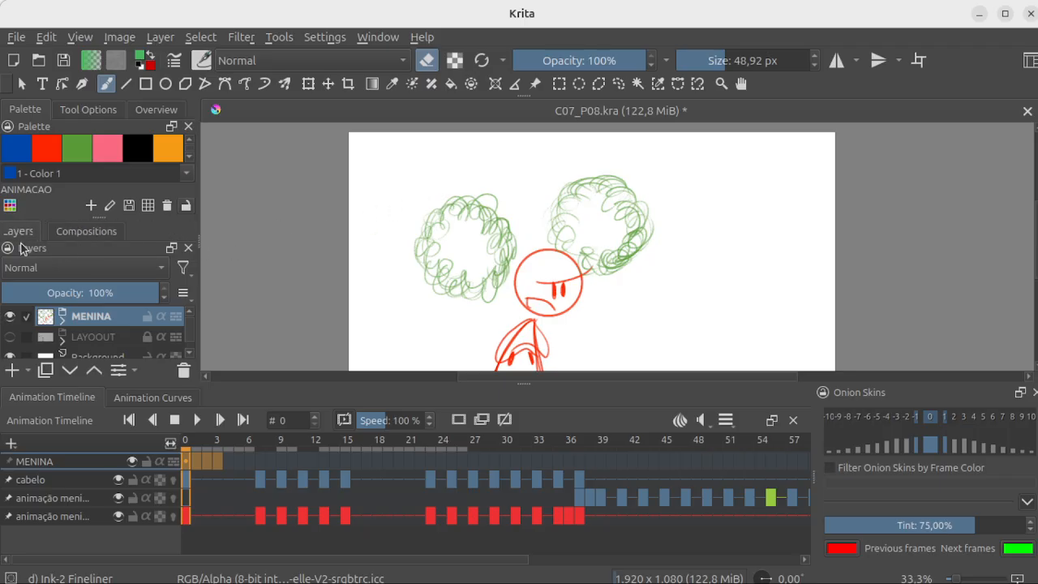
drag(35, 257, 380, 182)
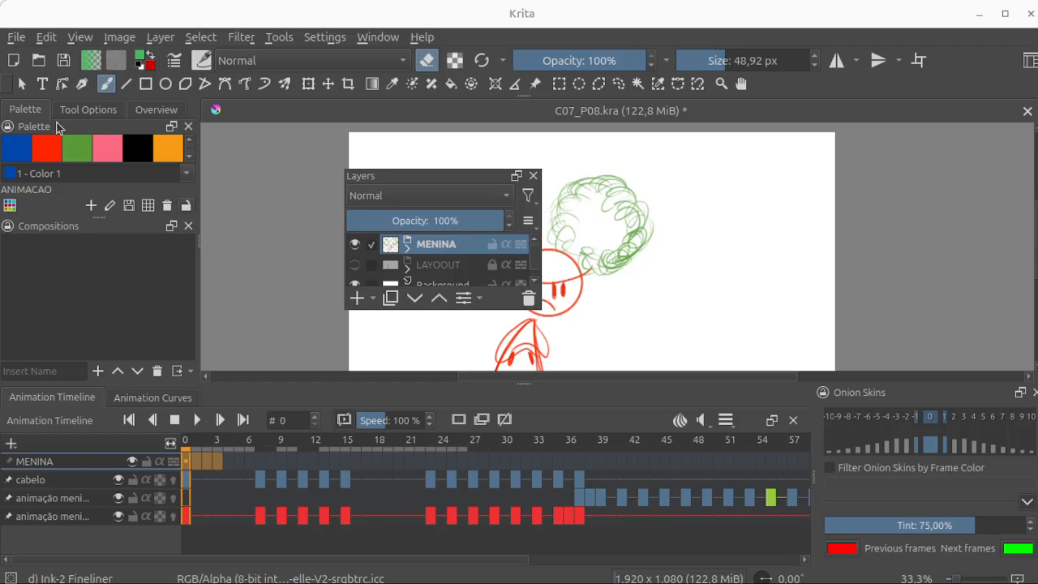
Step: View the Tool Options and Overview dockers, and return to the Palette docker
click(101, 114)
click(160, 113)
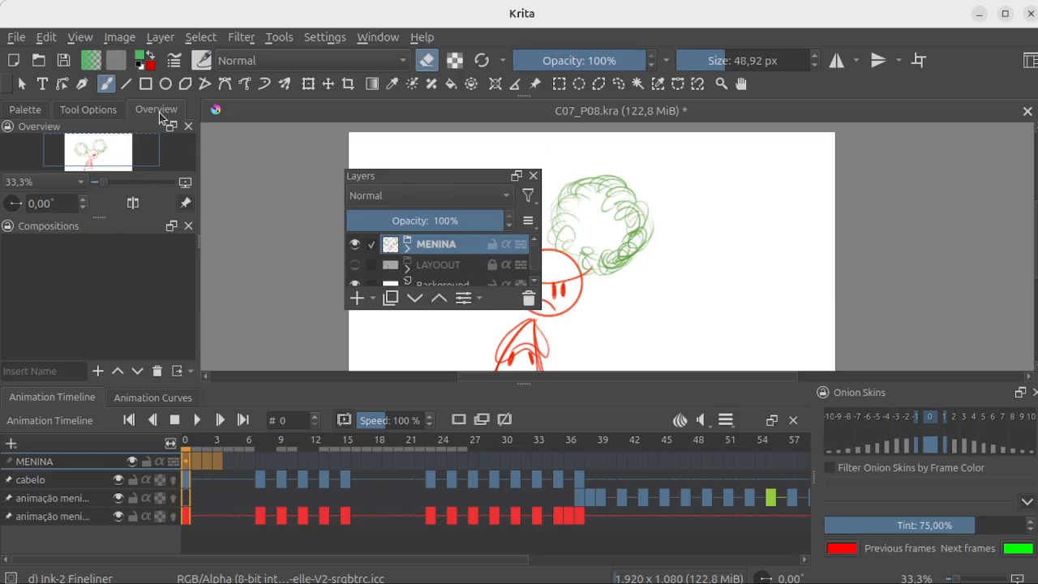
click(96, 111)
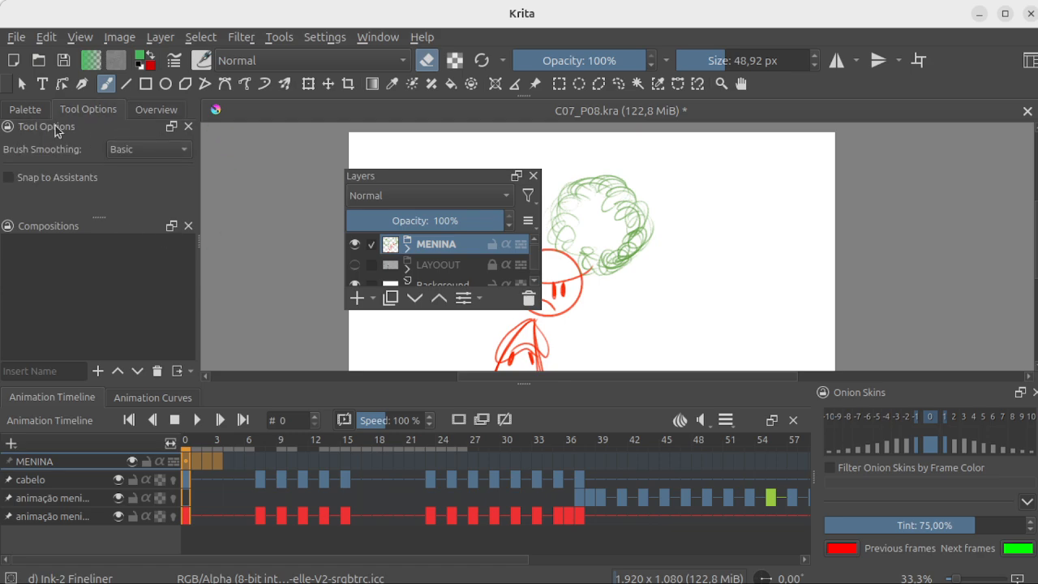
click(25, 110)
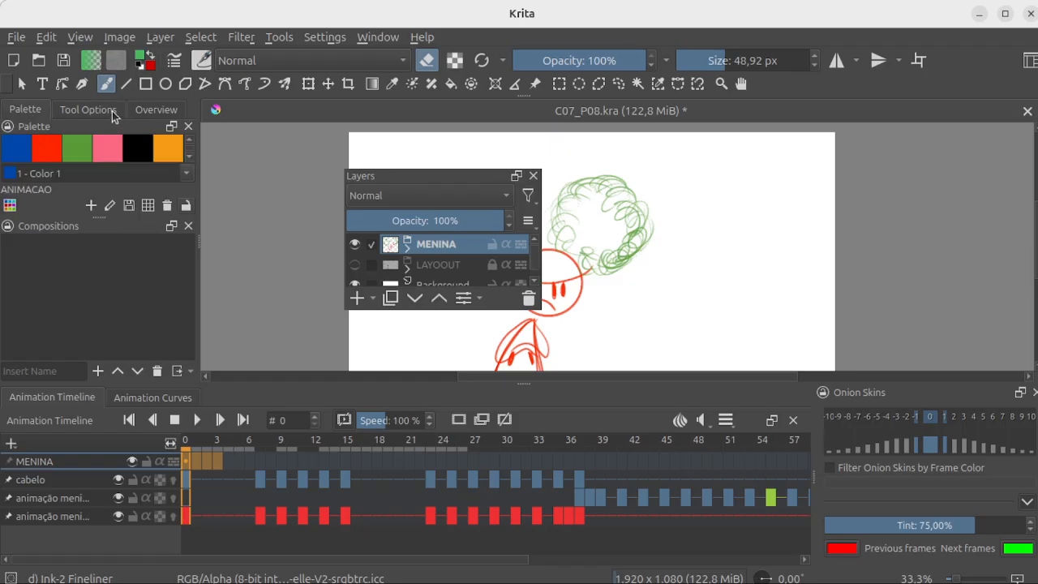
Step: Move and heighten the floating Layers docker, and switch between cabelo and the two animation layers in the timeline and layer list
drag(405, 180, 284, 180)
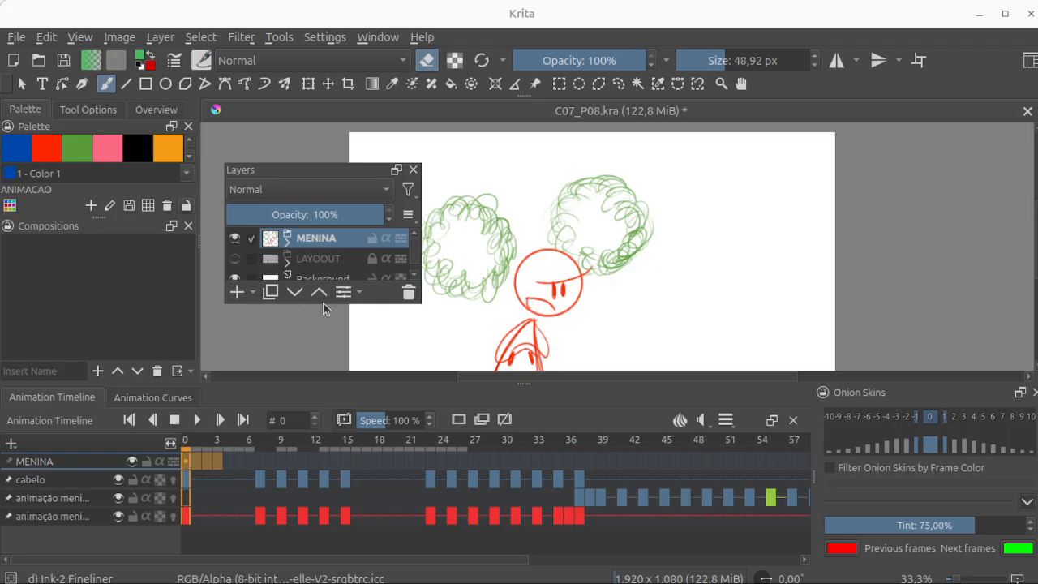
drag(324, 303, 323, 341)
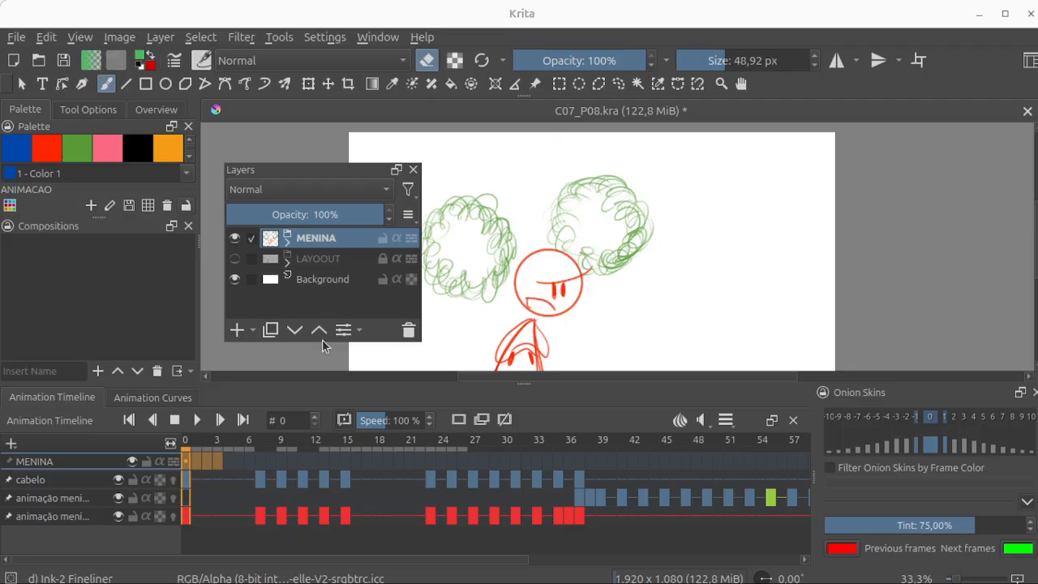
click(38, 485)
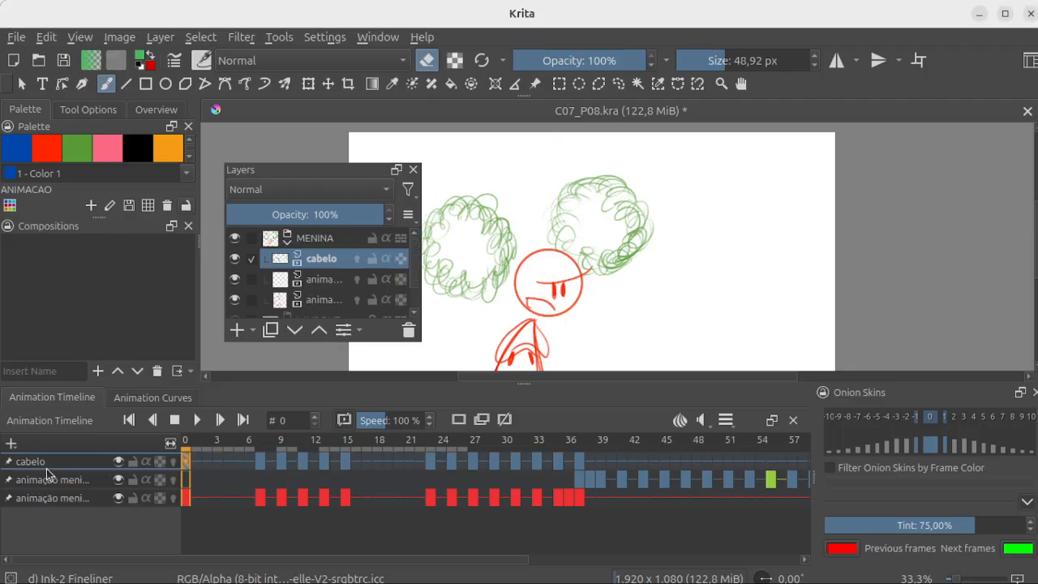
click(54, 481)
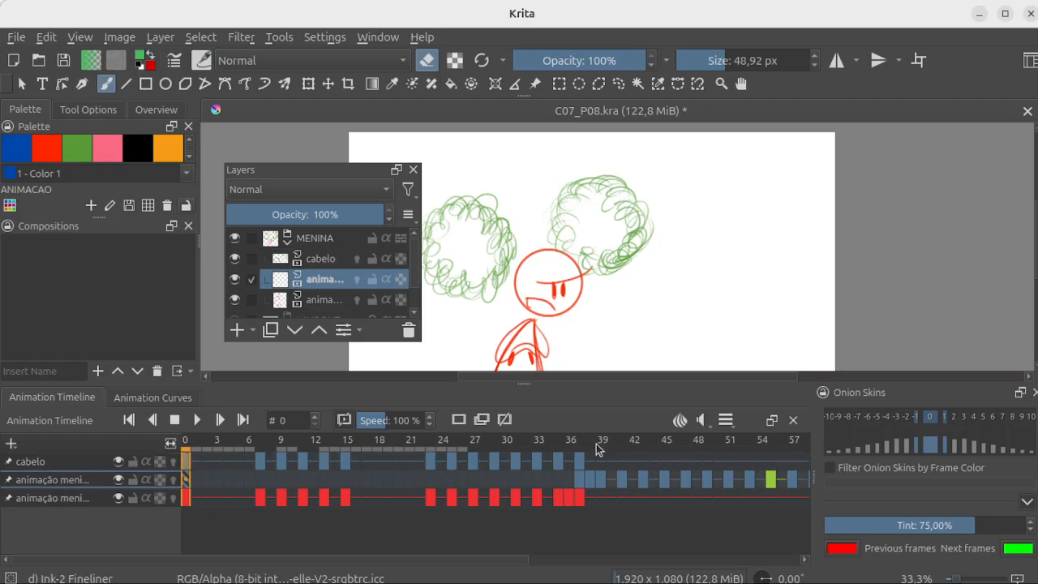
click(324, 257)
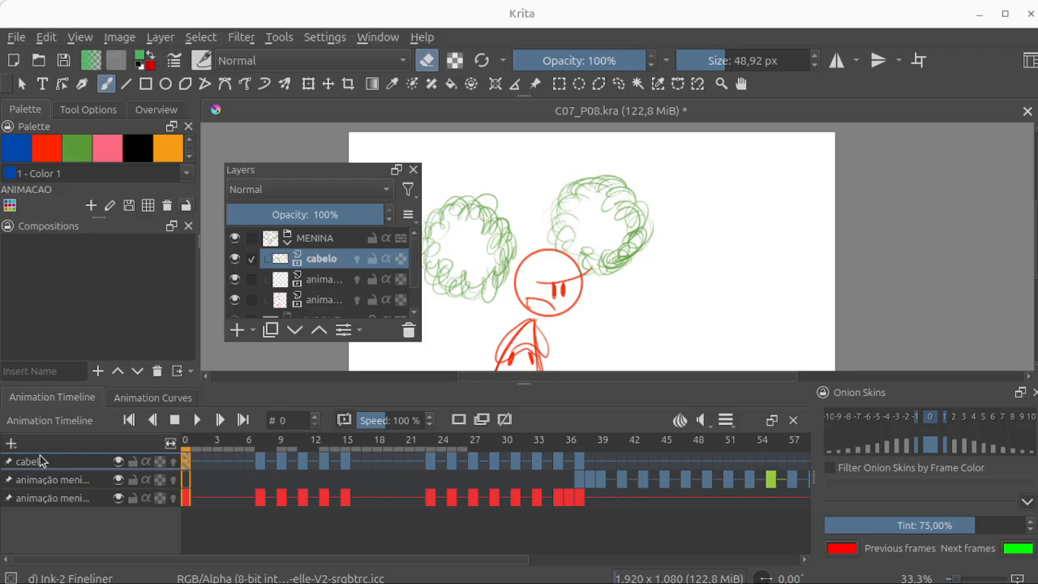
click(326, 279)
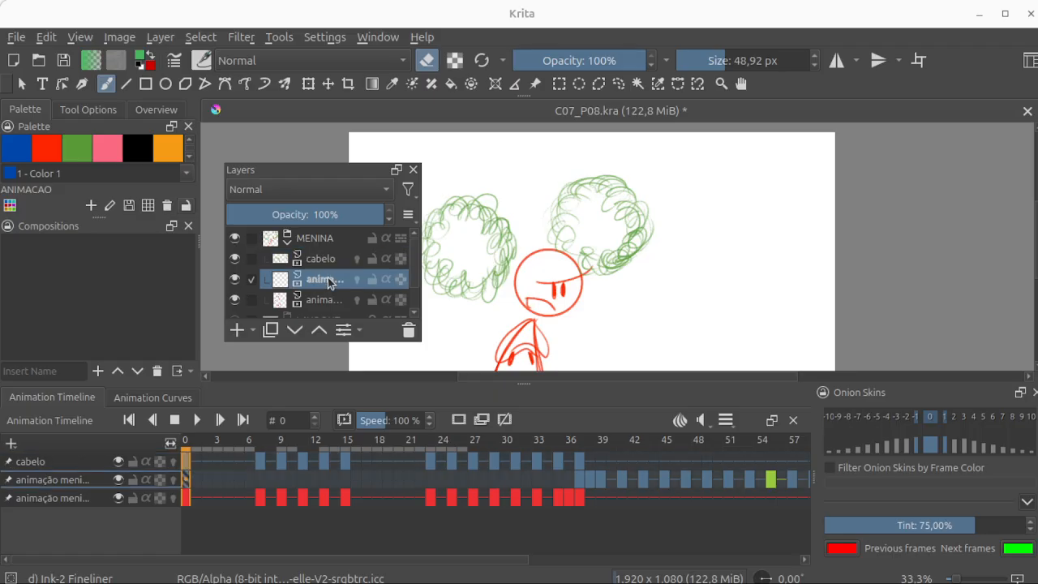
click(68, 503)
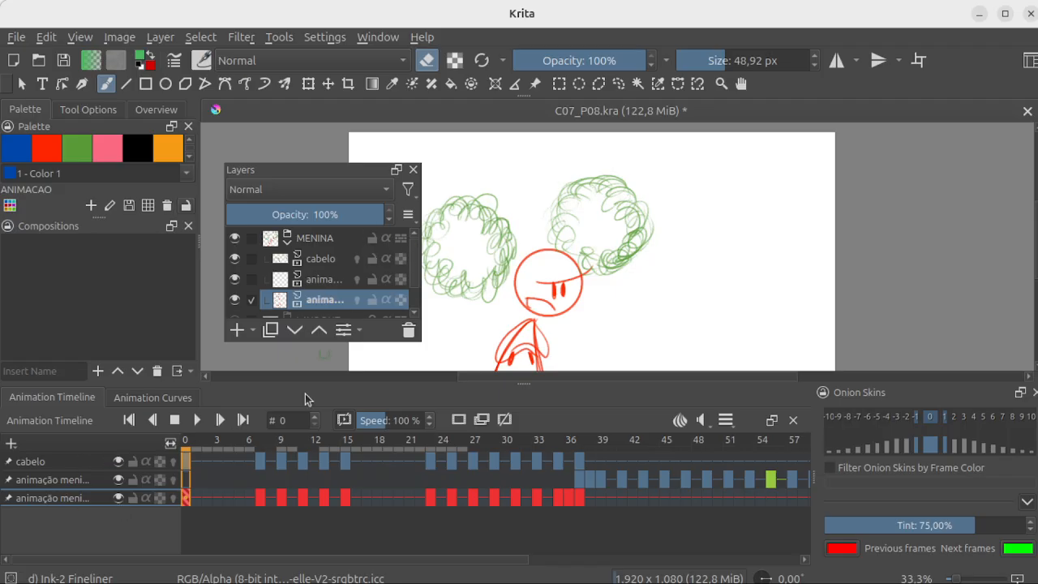
Step: Unpin the middle animation layer and cabelo from the timeline, and switch between them in the layer list, ending on cabelo
click(8, 481)
click(10, 460)
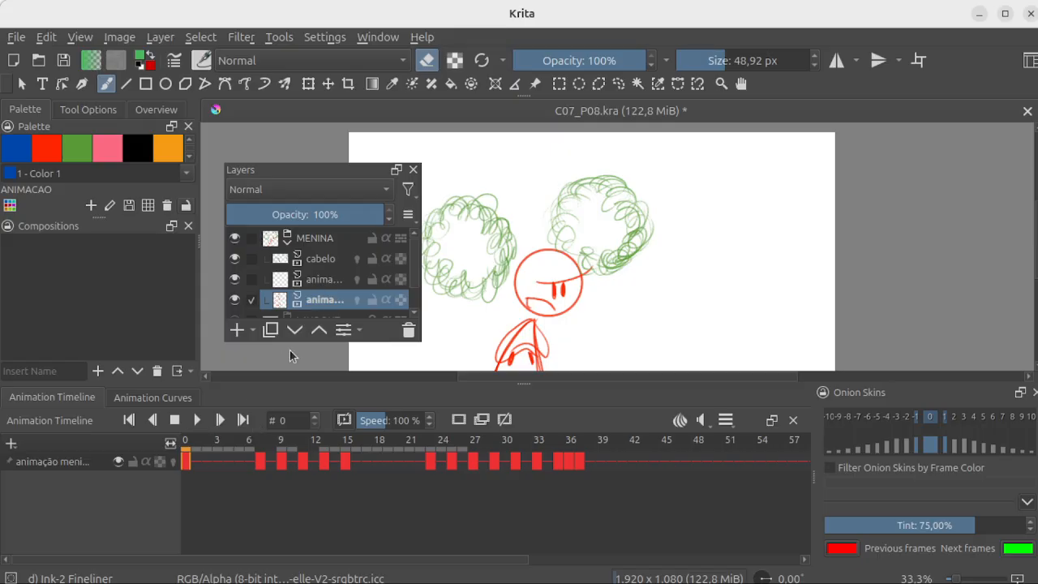
click(336, 259)
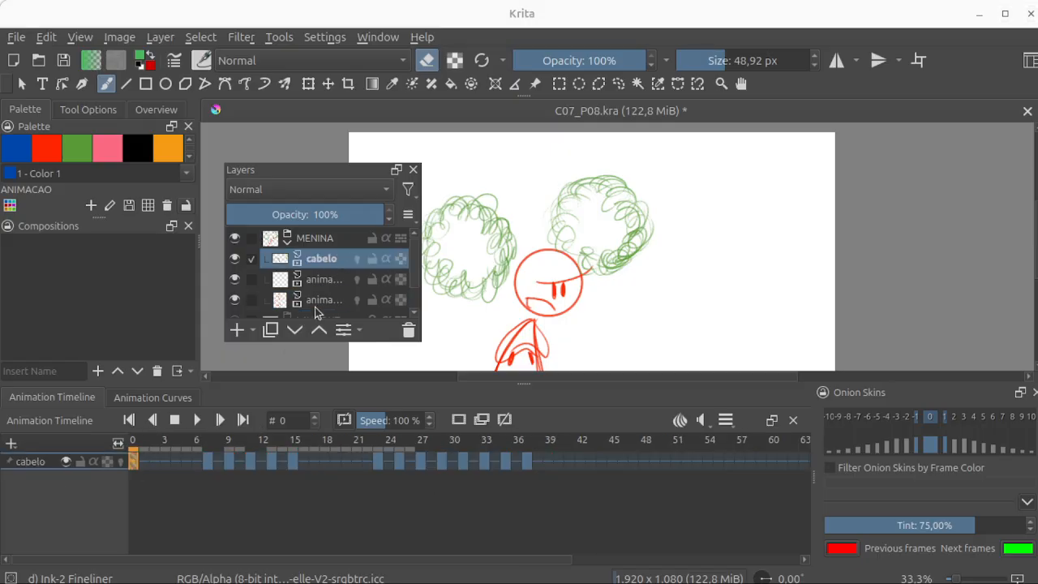
click(321, 281)
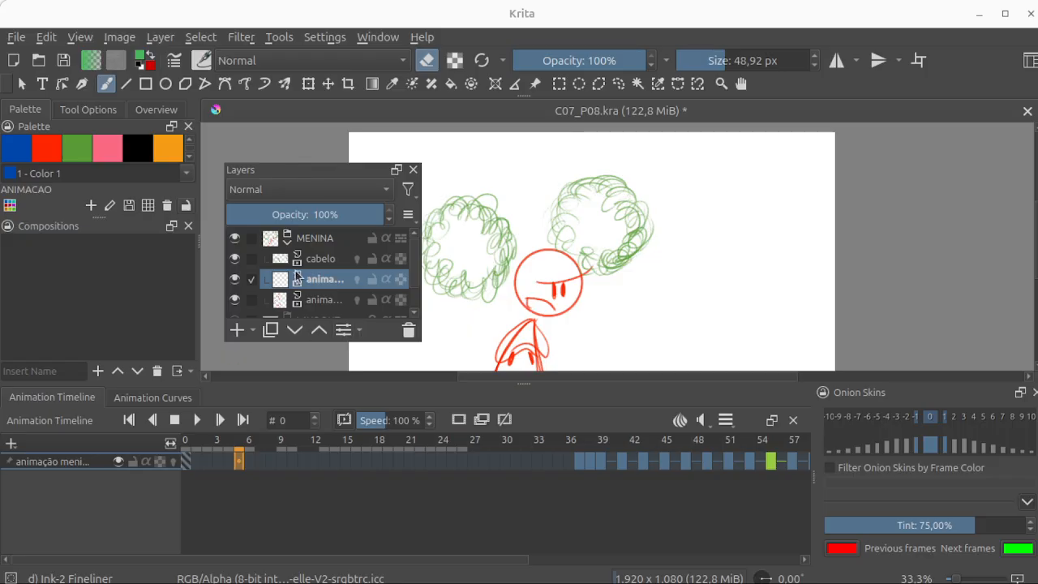
click(325, 262)
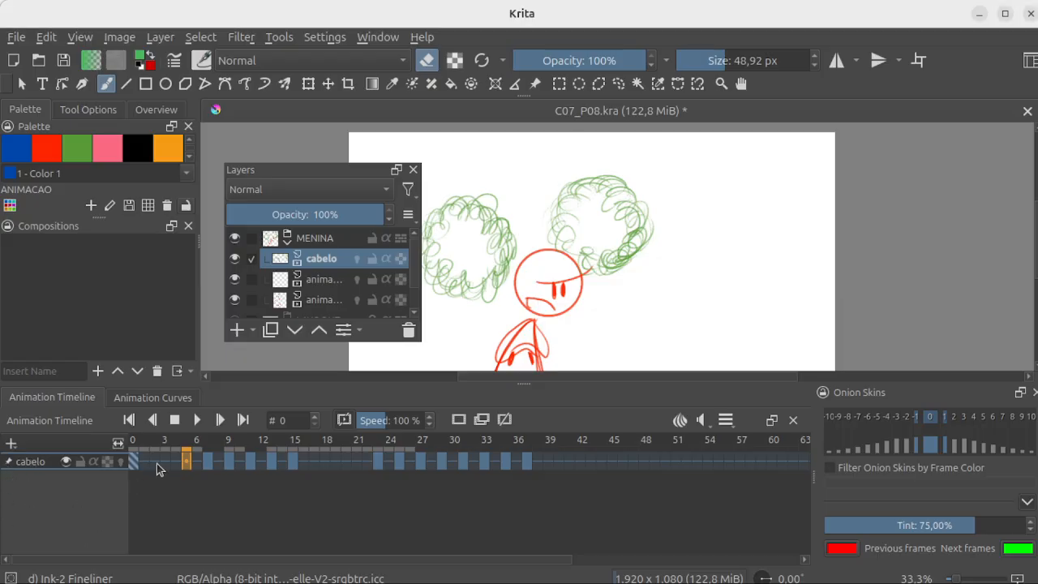
Step: Toggle the visibility of the cabelo layer off and on twice from the timeline
click(66, 463)
click(66, 463)
click(66, 463)
click(66, 464)
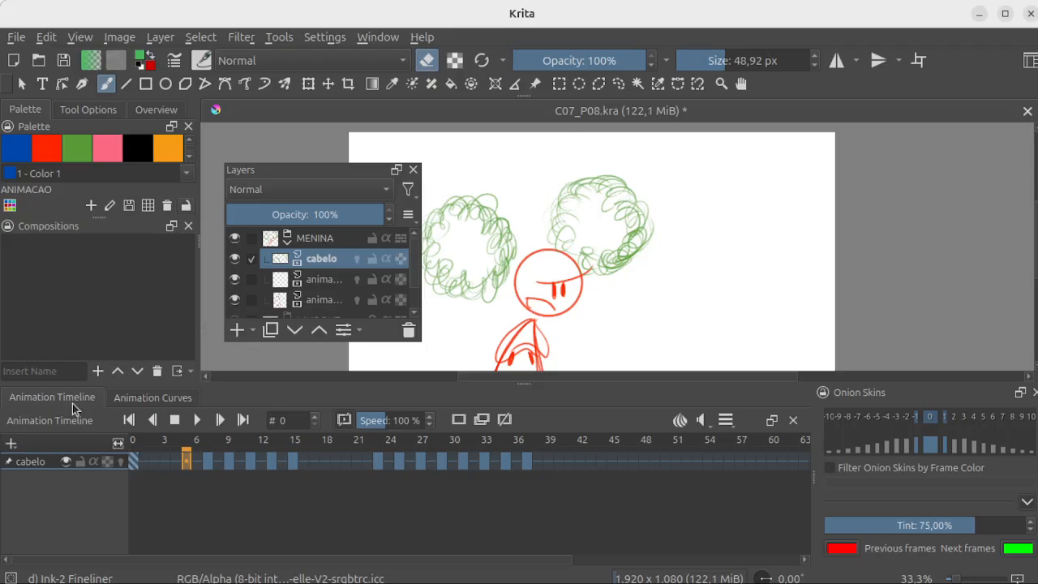
Step: Raise the floating Layers docker, turn on onion skins for cabelo, and scrub through its frames, returning to frame 0
drag(342, 173, 333, 143)
click(121, 464)
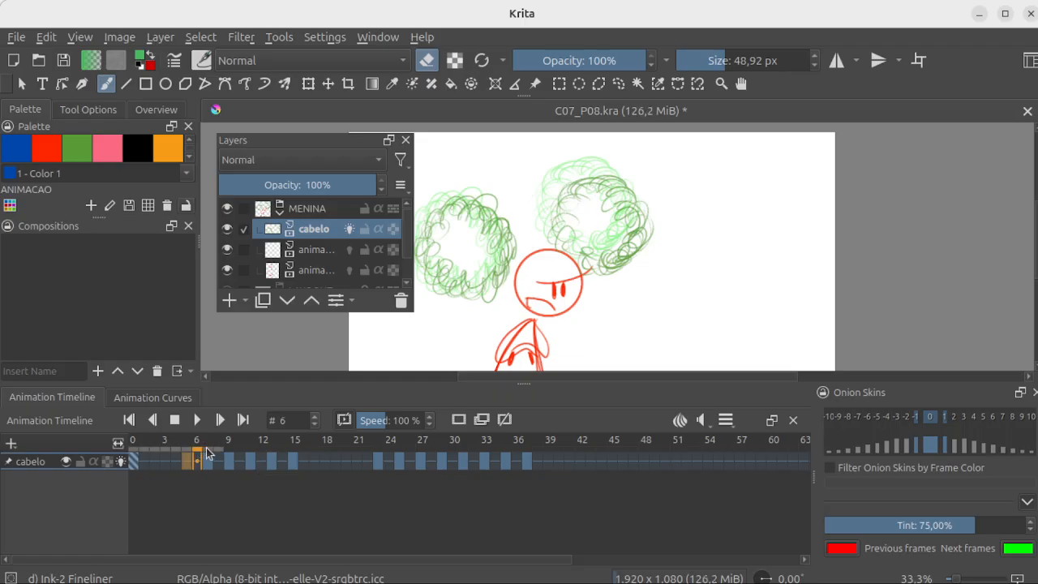
click(230, 462)
mouse_move(256, 448)
mouse_down()
mouse_move(292, 451)
mouse_move(164, 452)
mouse_up()
click(133, 459)
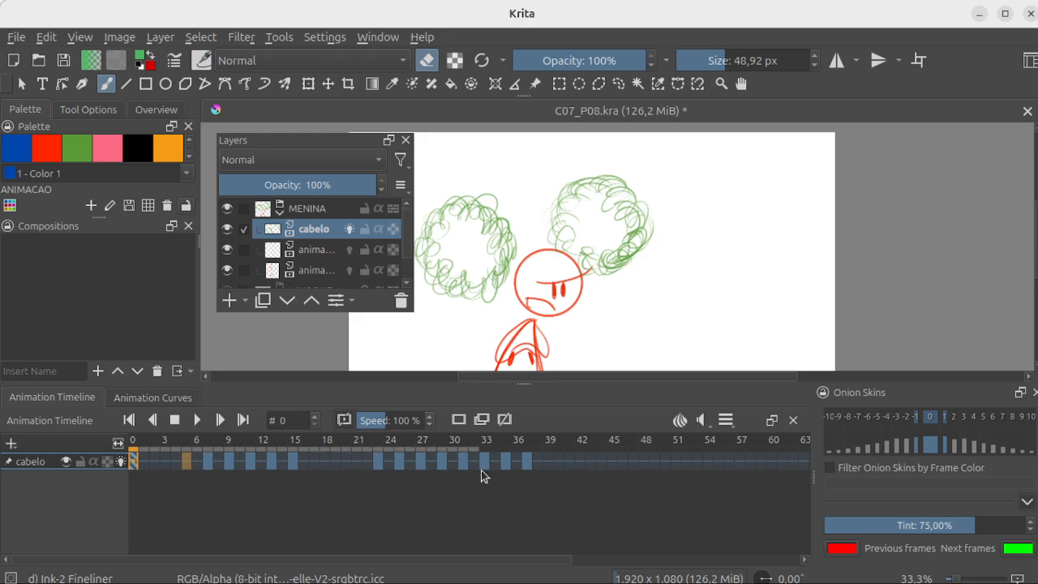
Step: Go to frame 27 of cabelo, and detach the Onion Skins docker over the canvas and enlarge it
click(215, 465)
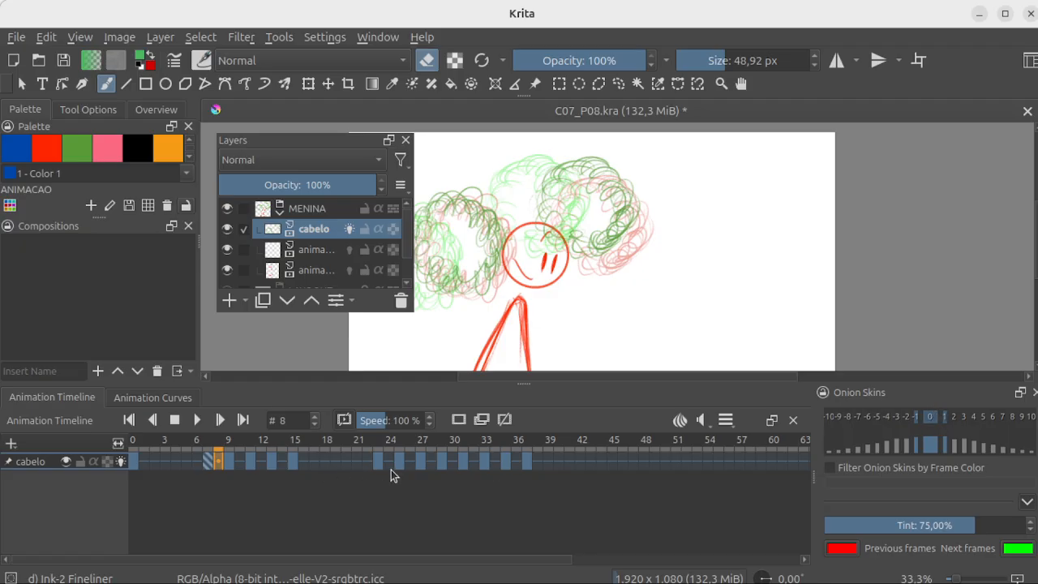
click(422, 461)
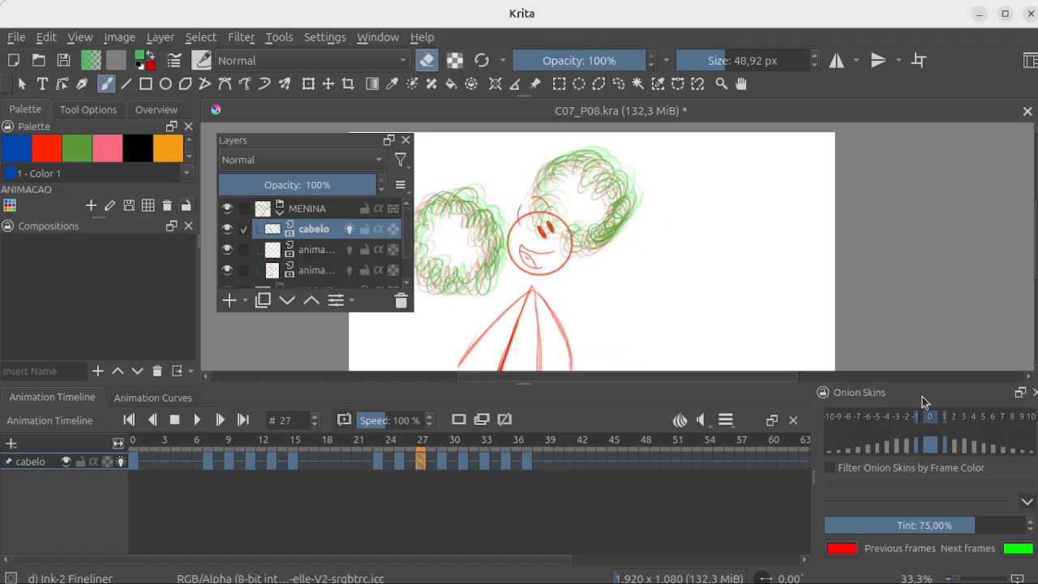
drag(922, 395, 616, 174)
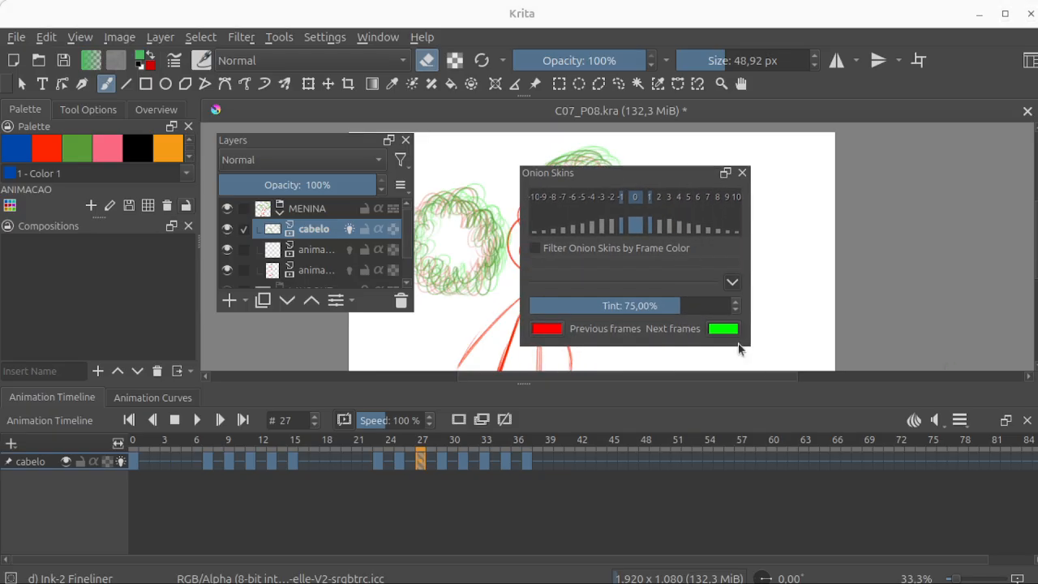
drag(749, 348, 873, 437)
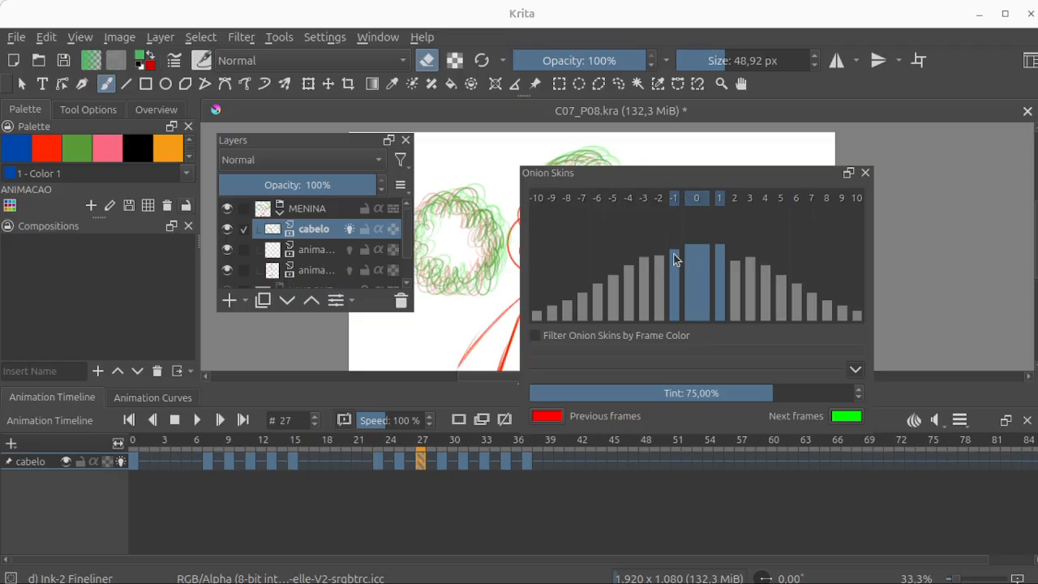
Step: Extend the onion skins to two previous and two next frames with tapering opacities, and move the Onion Skins docker off the character
drag(675, 259, 679, 284)
drag(681, 260, 681, 254)
click(657, 287)
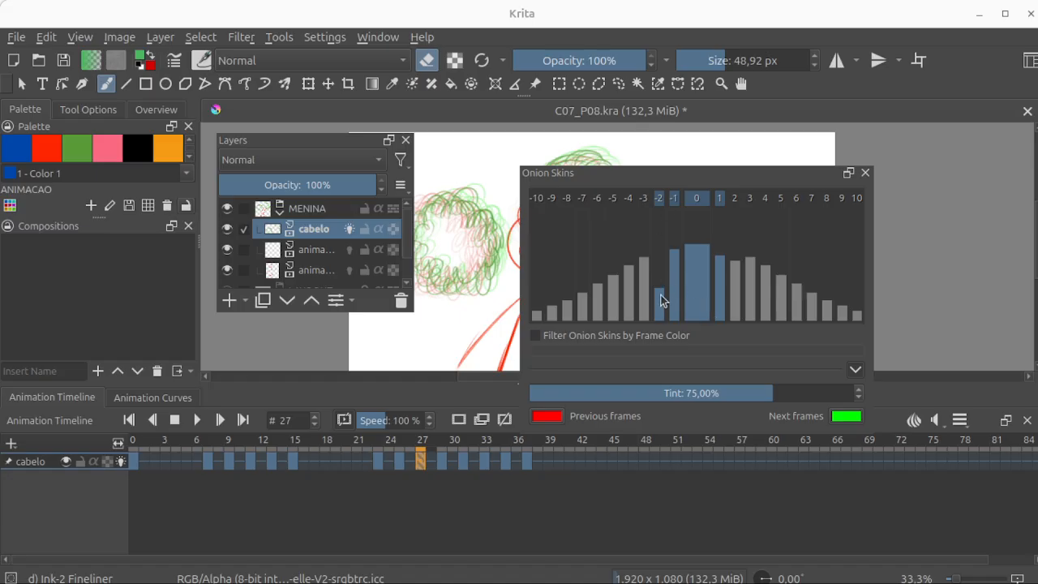
drag(661, 266, 664, 257)
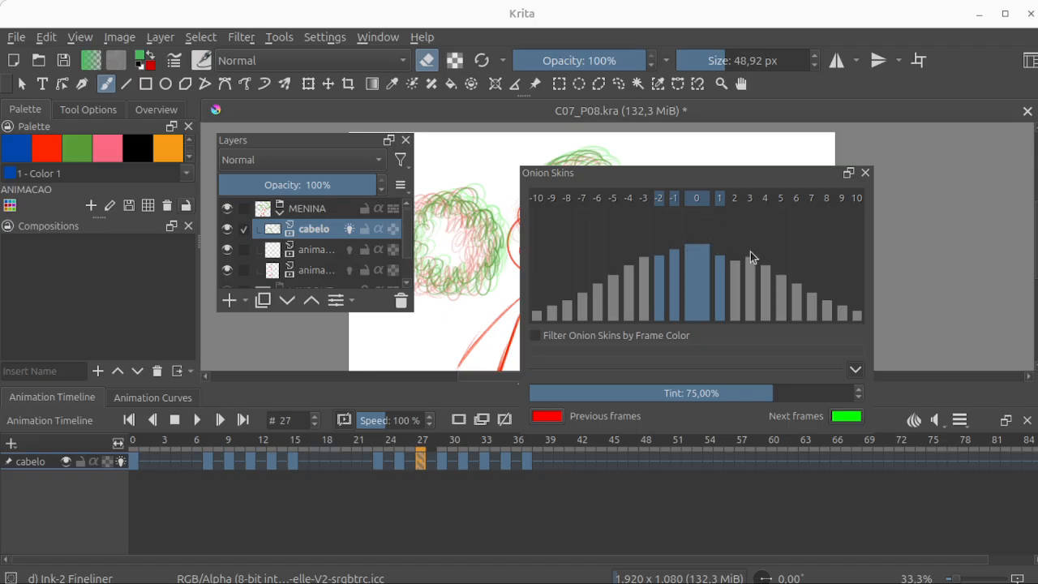
click(734, 290)
click(721, 249)
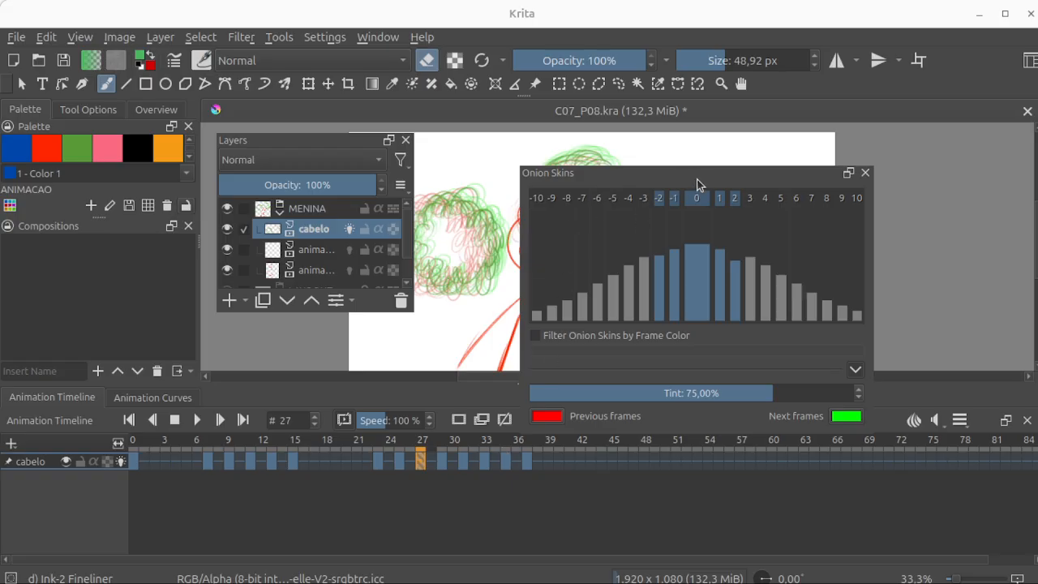
drag(811, 173, 949, 148)
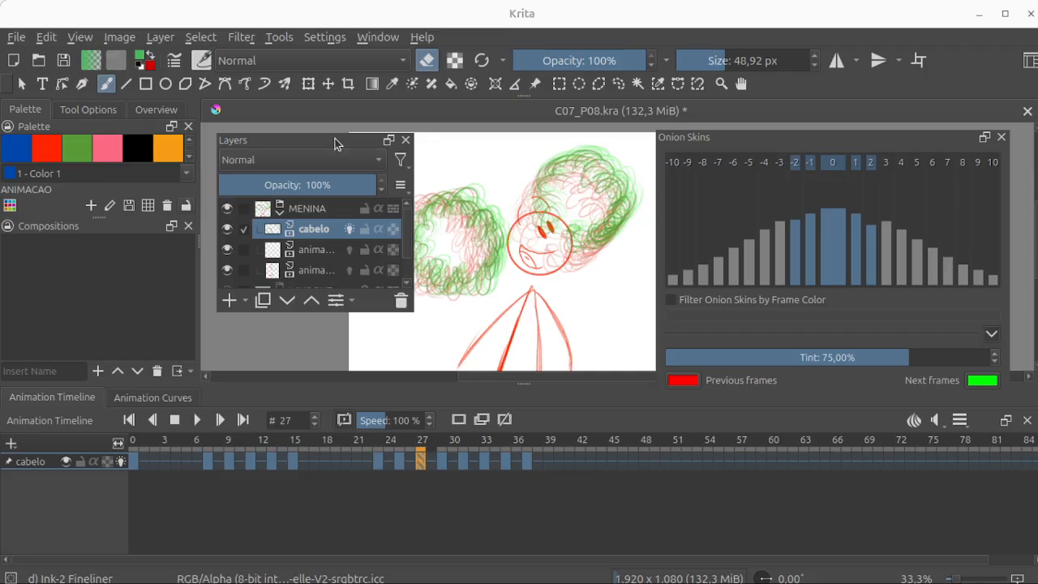
Step: Add a paint layer named exmplo above cabelo and leave only it in the timeline at frame 0, with cabelo unpinned
mouse_move(334, 144)
mouse_down()
mouse_move(339, 168)
mouse_move(332, 157)
mouse_up()
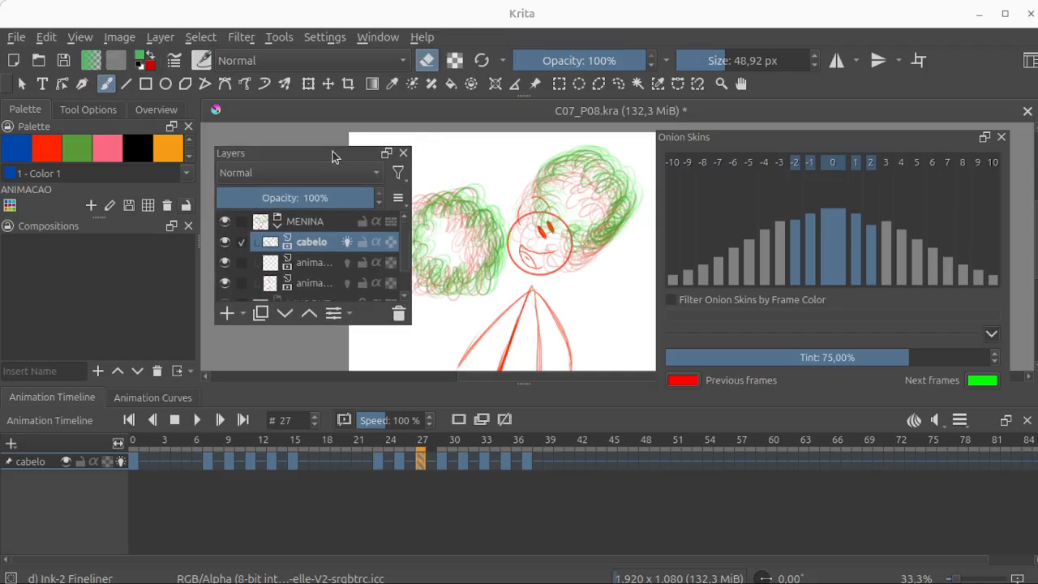
click(228, 314)
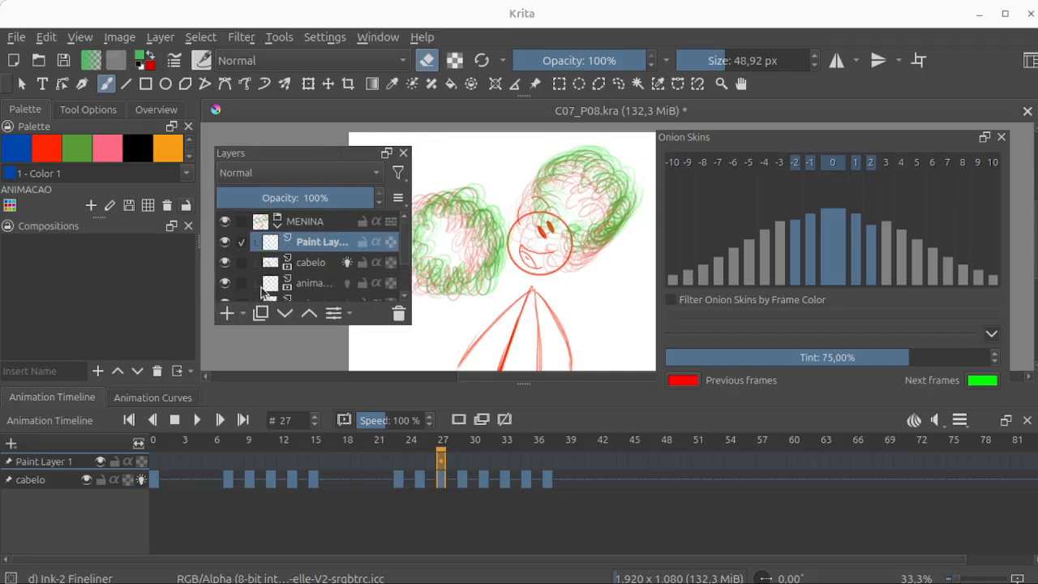
double_click(316, 246)
text(ex)
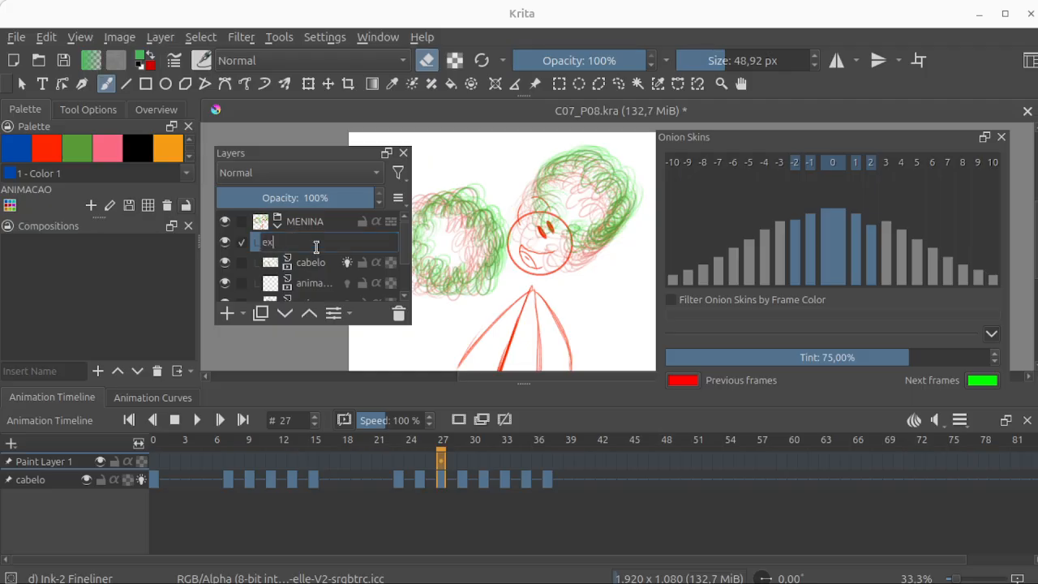
text(mplo)
key(Return)
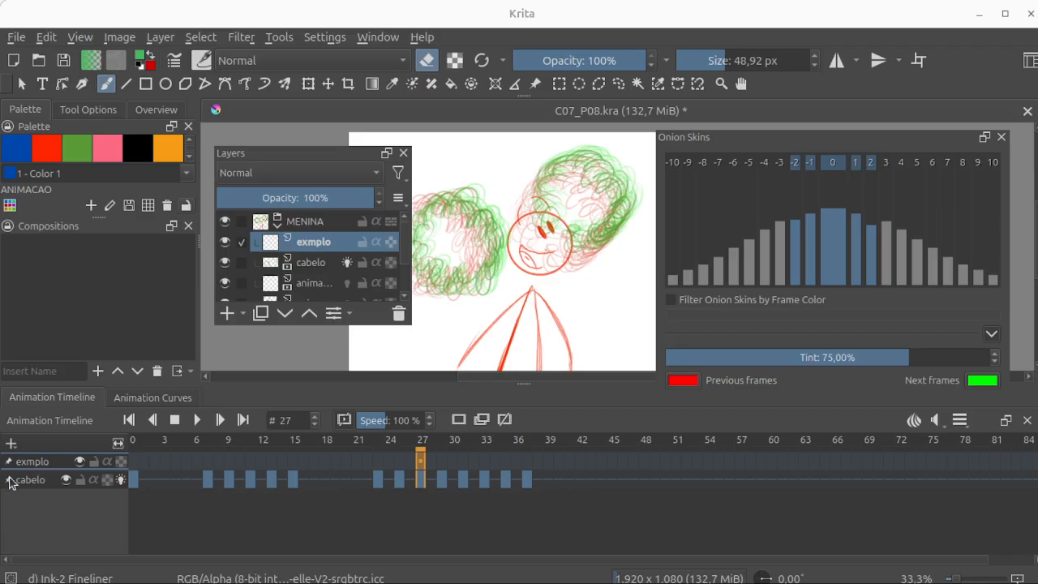
click(9, 480)
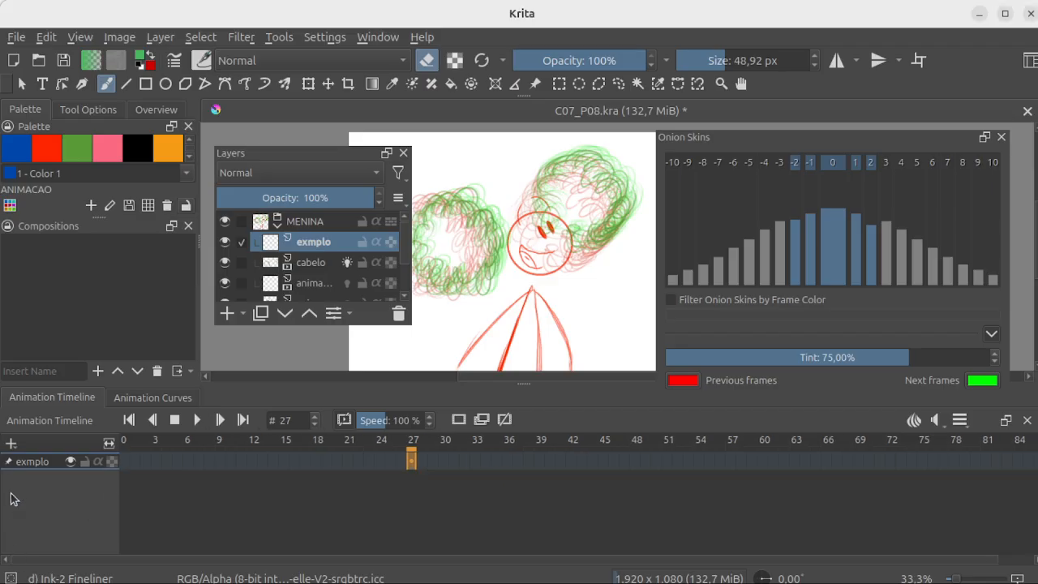
click(124, 462)
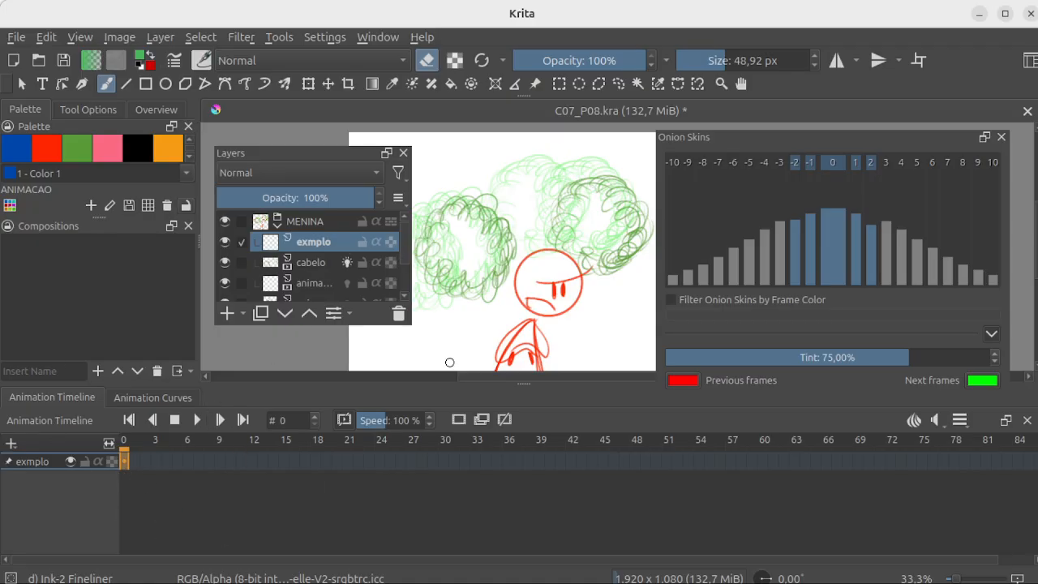
Step: Dock the Layers docker above Compositions, and shrink the floating Onion Skins docker and place it beside the drawing
drag(326, 156, 109, 211)
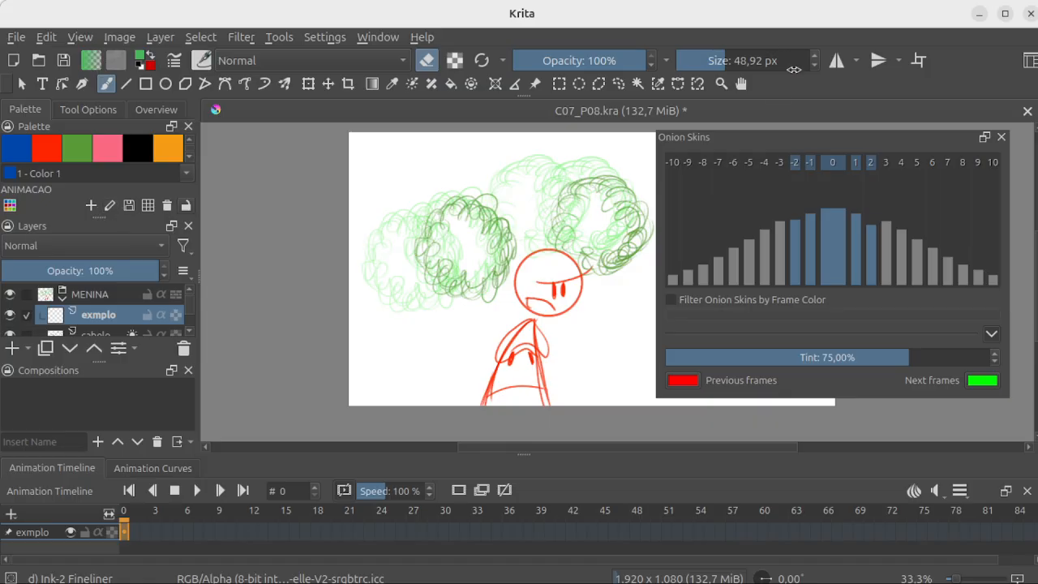
drag(829, 137, 852, 166)
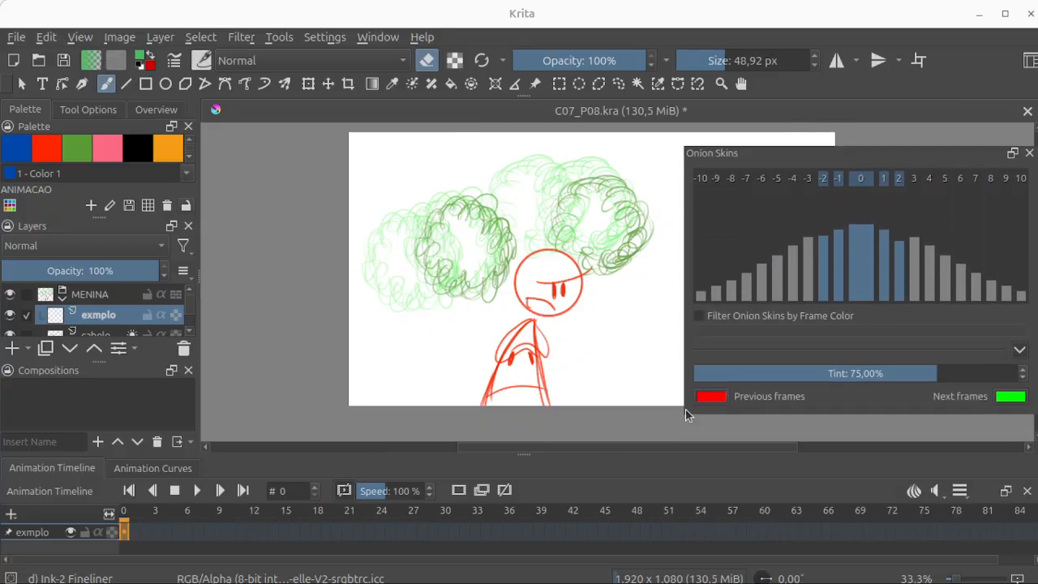
drag(684, 414, 808, 326)
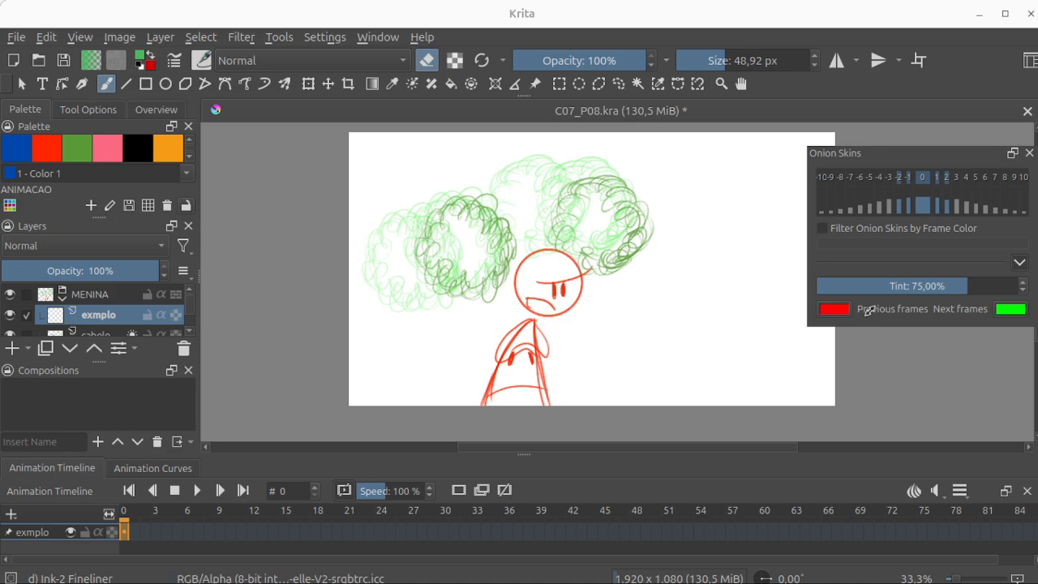
drag(930, 155, 895, 153)
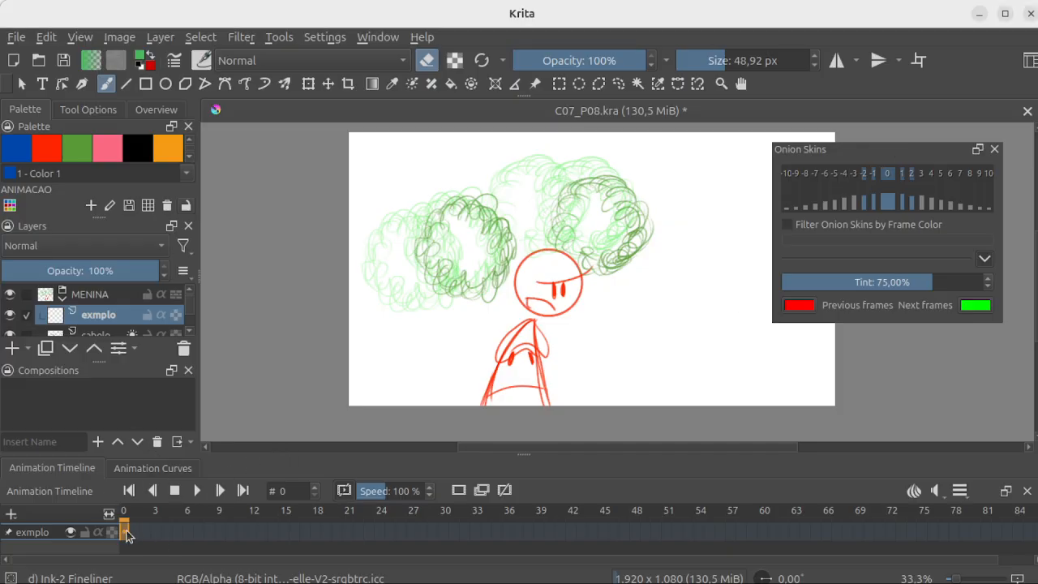
Step: Hide the two animation layers and cabelo, and return to frame 0 with only exmplo in the timeline
drag(126, 534, 327, 546)
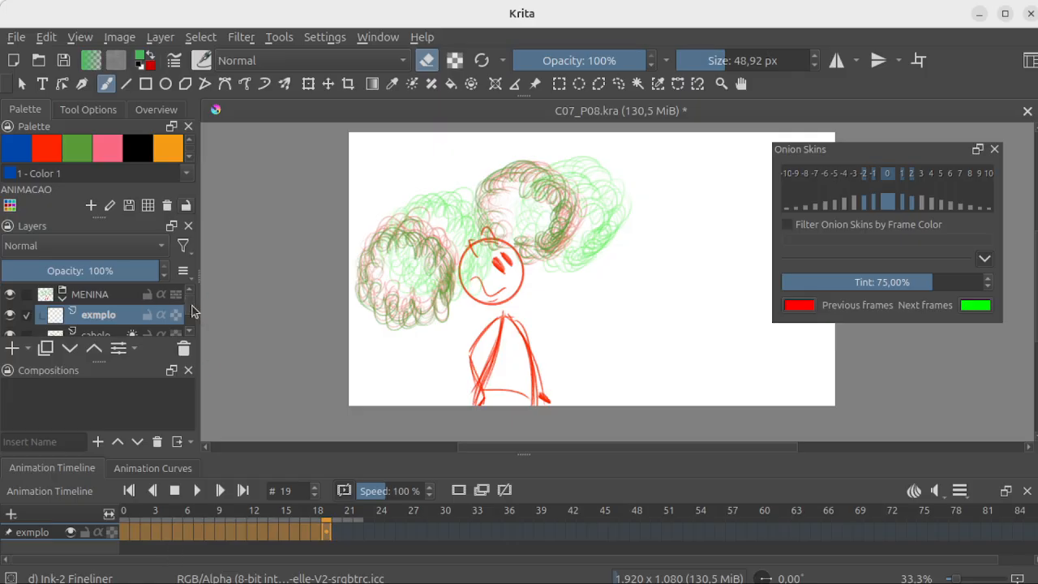
mouse_move(191, 304)
mouse_down()
mouse_move(191, 314)
mouse_move(191, 294)
mouse_up()
click(11, 296)
click(10, 296)
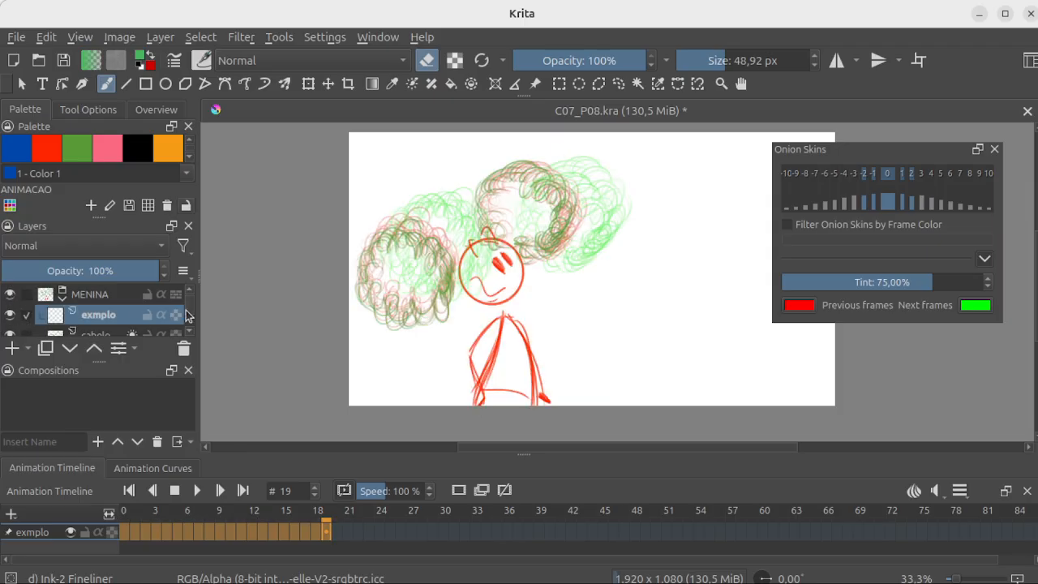
scroll(190, 317, down, 2)
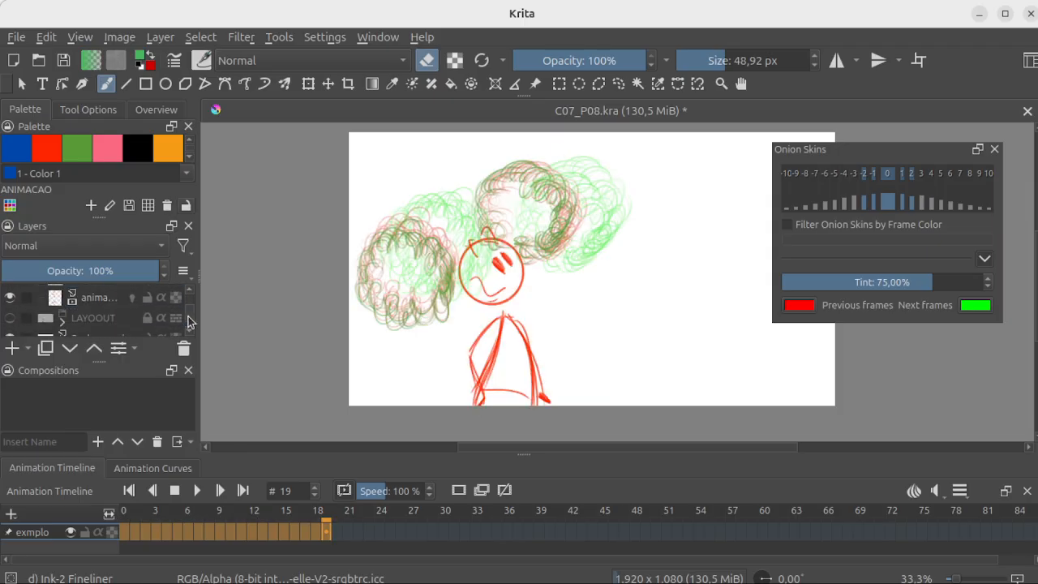
click(10, 297)
scroll(189, 315, up, 1)
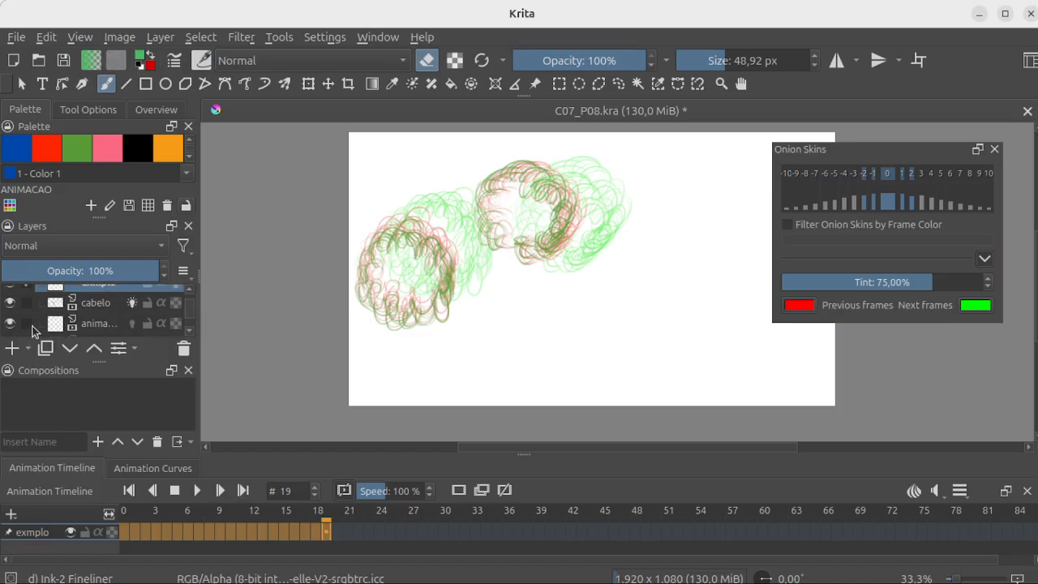
click(303, 531)
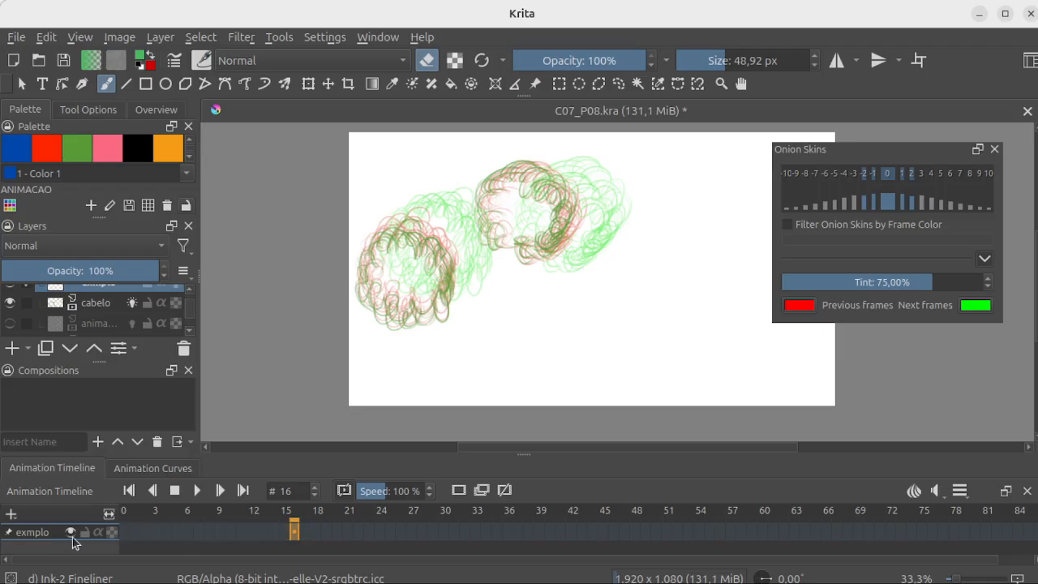
click(122, 532)
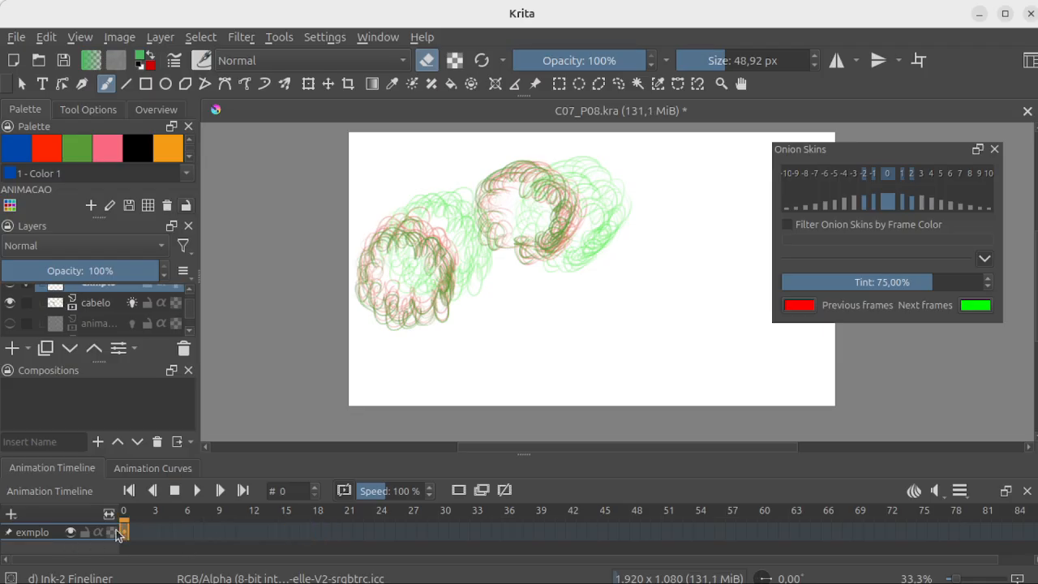
click(10, 303)
scroll(193, 315, up, 1)
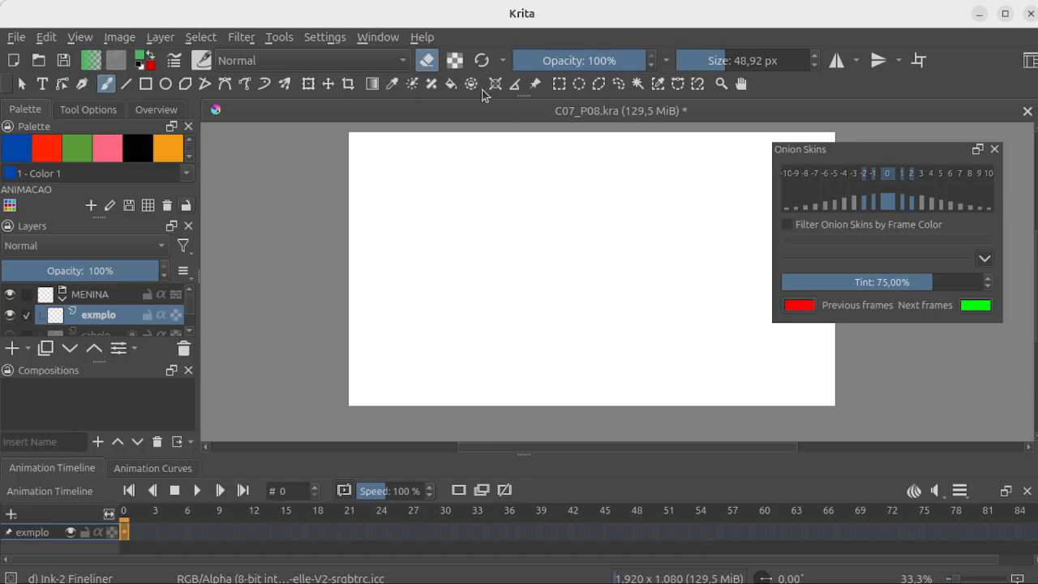
Step: Turn off eraser mode, draw a green zigzag stroke on exmplo, and turn it into a keyframe at frame 0
click(426, 67)
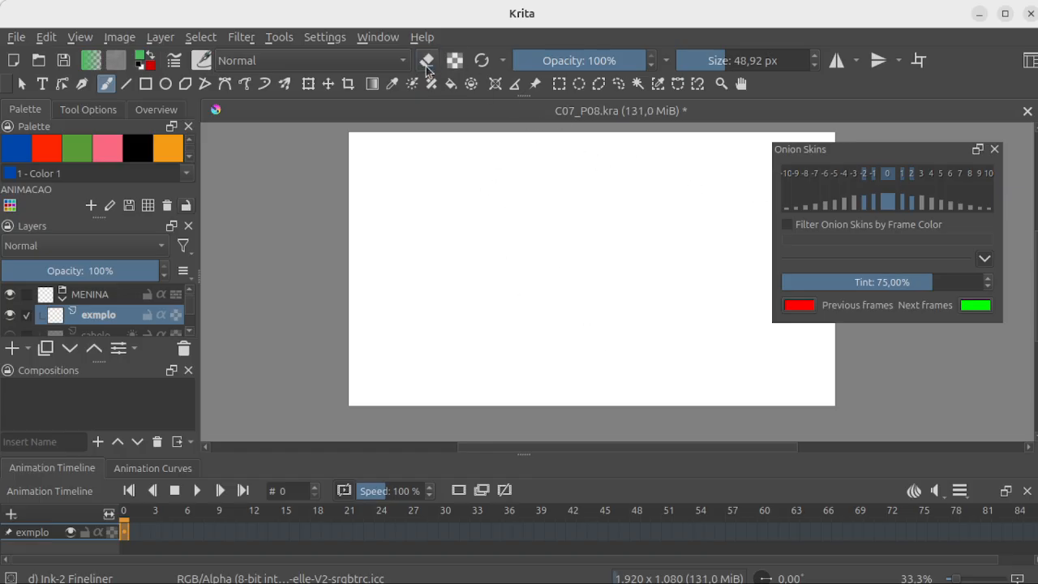
mouse_move(490, 188)
mouse_down()
mouse_move(579, 236)
mouse_move(615, 323)
mouse_up()
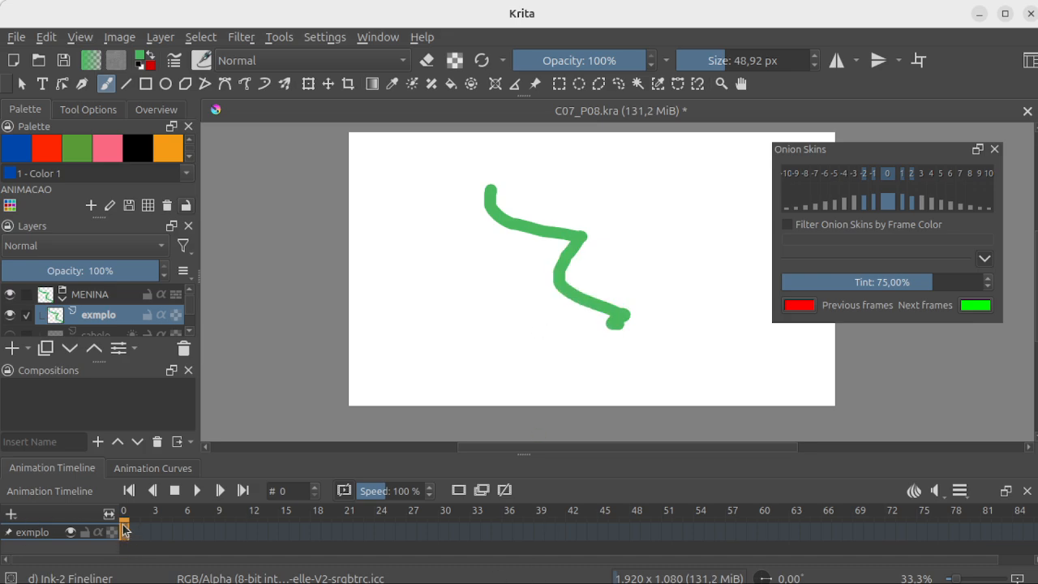
mouse_move(123, 525)
mouse_down()
mouse_move(171, 532)
mouse_move(123, 539)
mouse_up()
click(459, 491)
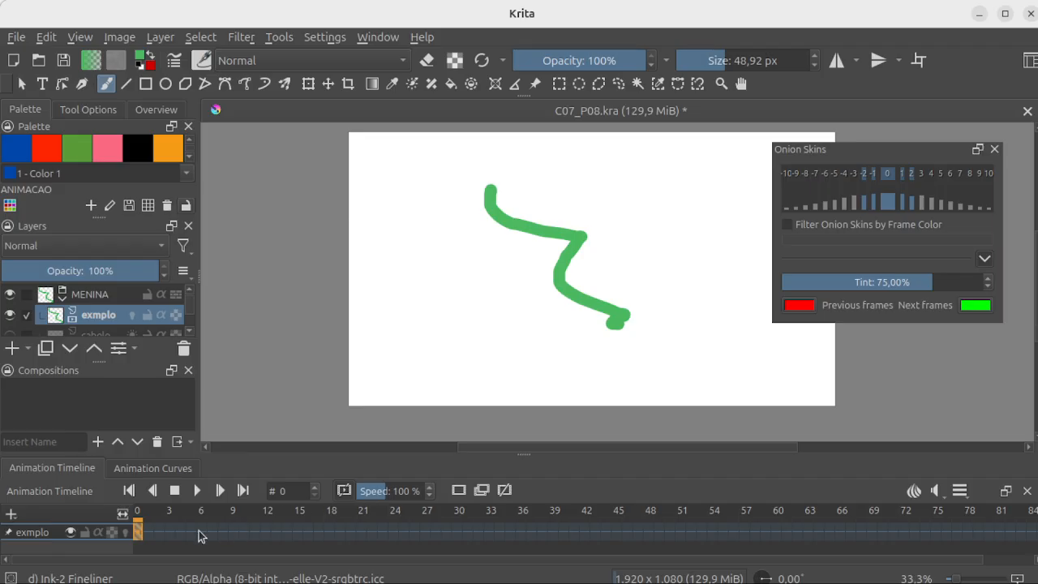
Step: Create a blank keyframe at frame 1 of exmplo and draw a green curved stroke slanting down to the left
click(146, 534)
click(138, 536)
click(146, 536)
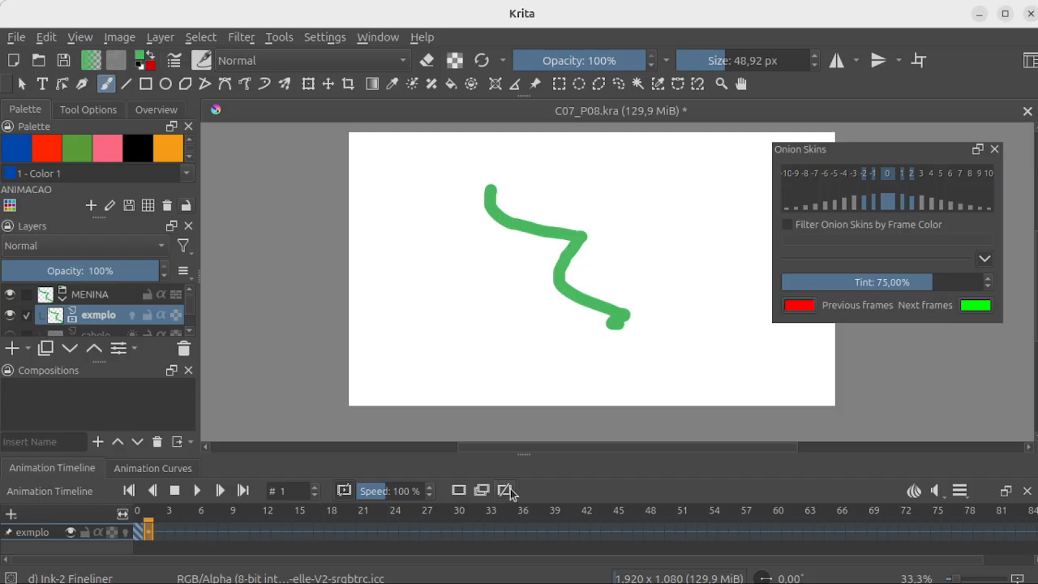
click(140, 532)
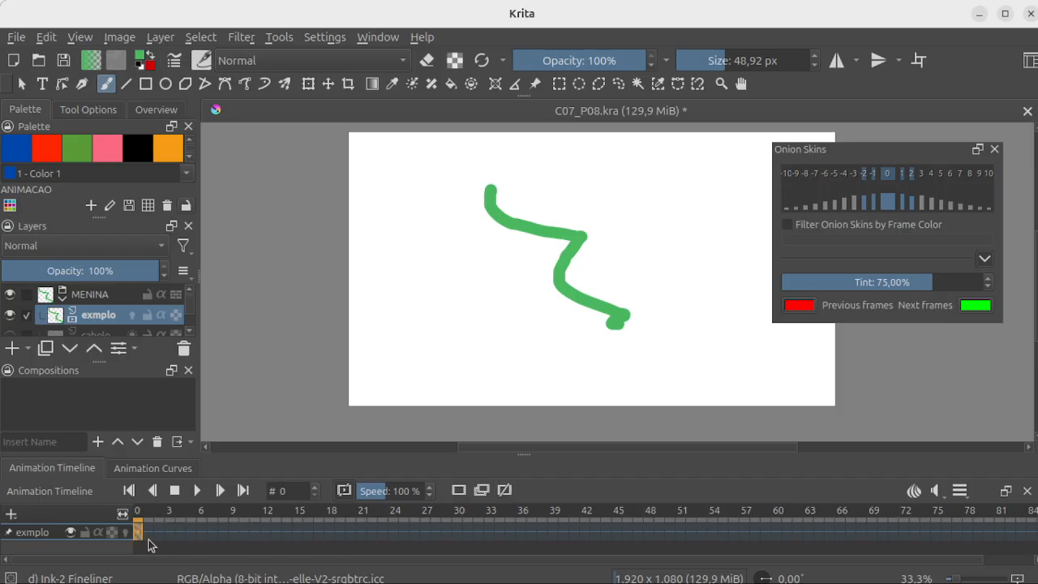
click(148, 533)
click(459, 491)
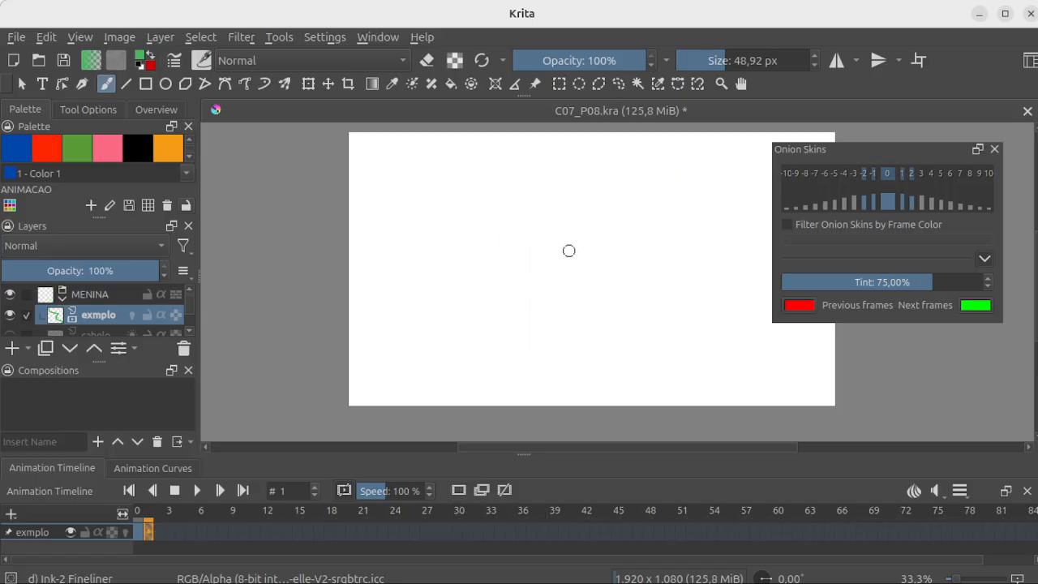
mouse_move(572, 185)
mouse_down()
mouse_move(576, 217)
mouse_move(476, 325)
mouse_up()
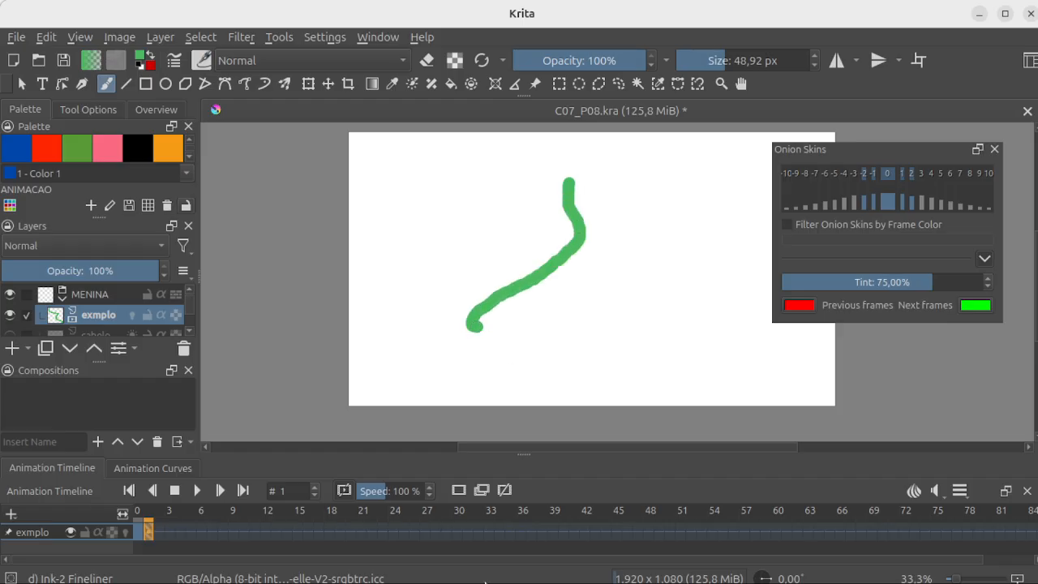
Step: Compare the two exmplo drawings by switching repeatedly between frames 0 and 1, ending on frame 1
click(140, 534)
click(149, 534)
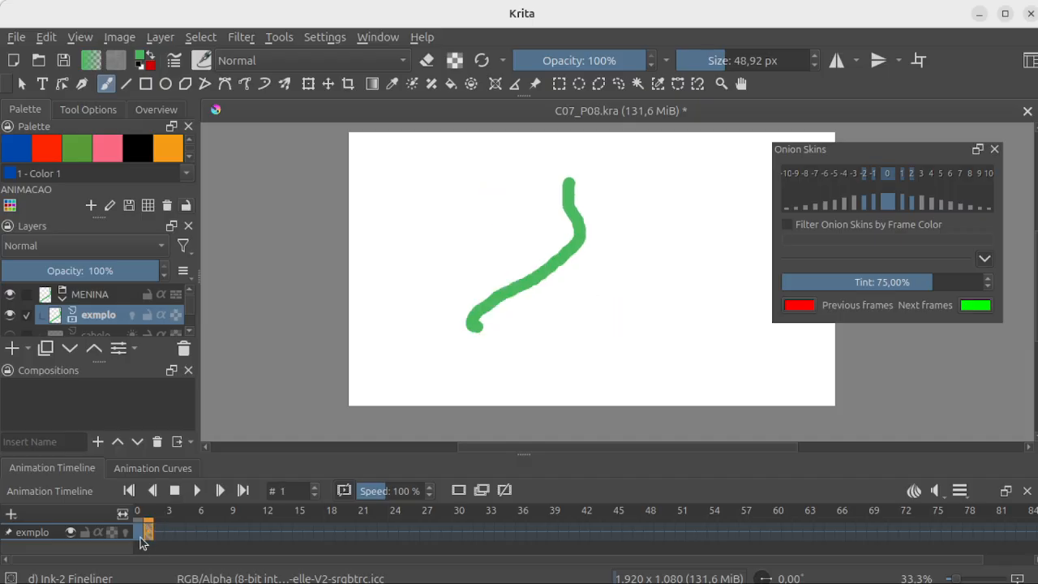
click(139, 533)
click(150, 534)
click(140, 534)
click(149, 534)
Step: Turn on onion skins for exmplo and step through the empty frames after the second drawing, up to frame 7
click(126, 533)
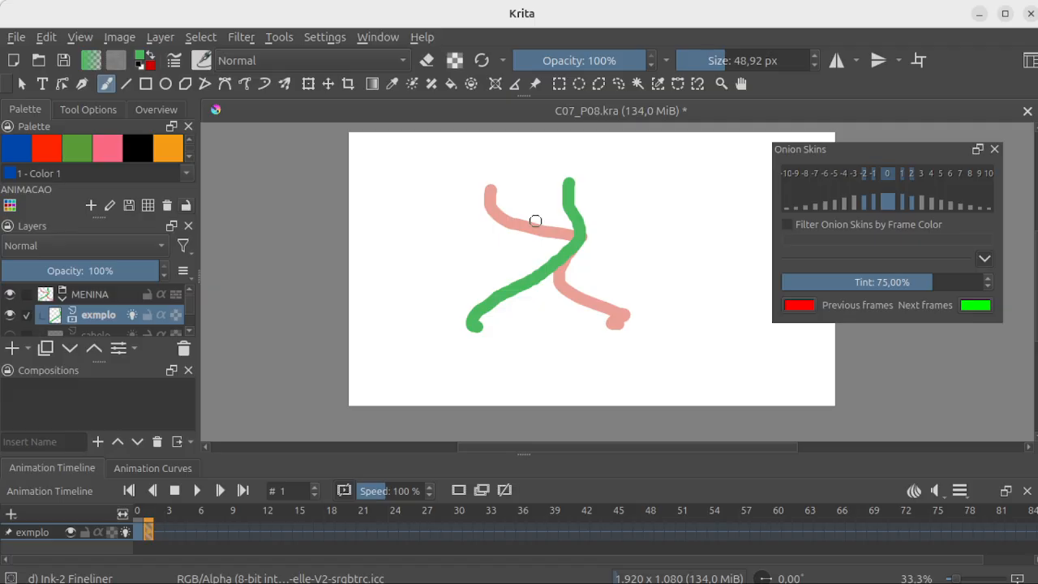
click(160, 535)
click(181, 542)
click(212, 541)
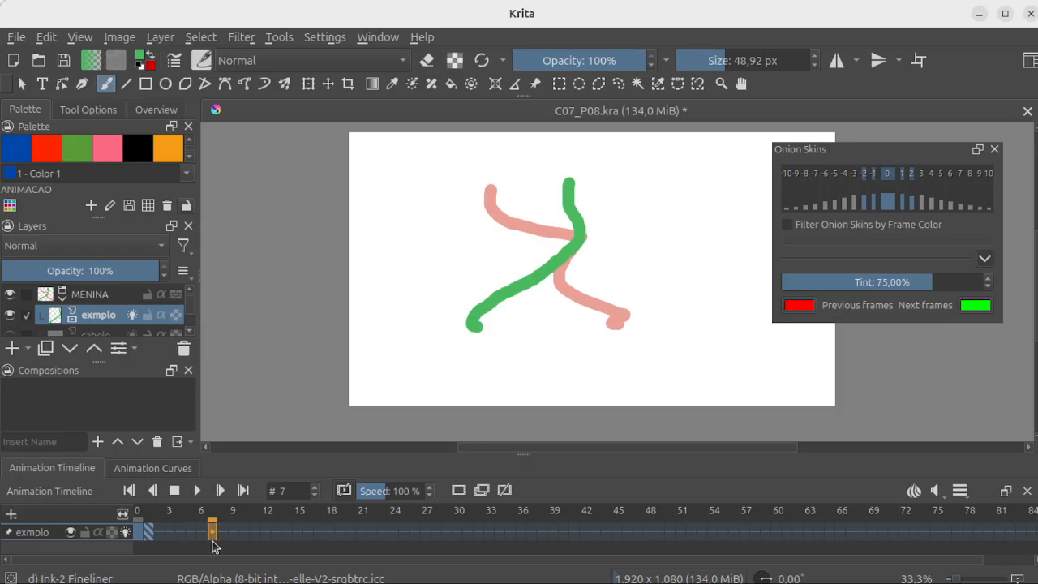
Step: Turn off onion skins for exmplo and go to frame 1 in the timeline
click(125, 533)
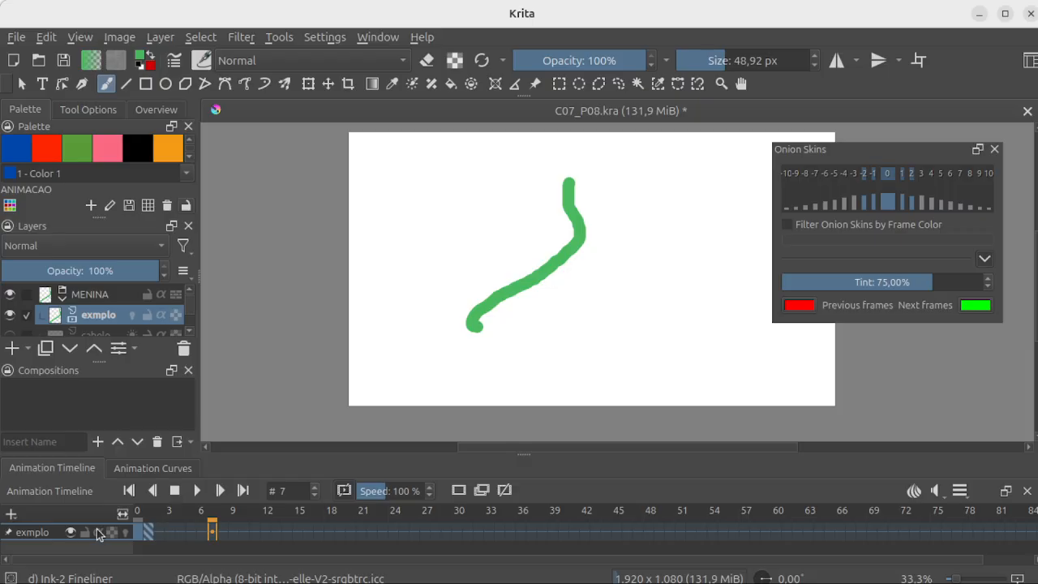
click(148, 536)
Step: Switch from the Animation workspace to the Default workspace and fit the window to the full screen
mouse_move(933, 15)
mouse_down()
mouse_move(882, 10)
mouse_move(931, 14)
mouse_up()
click(998, 16)
key(alt+Tab)
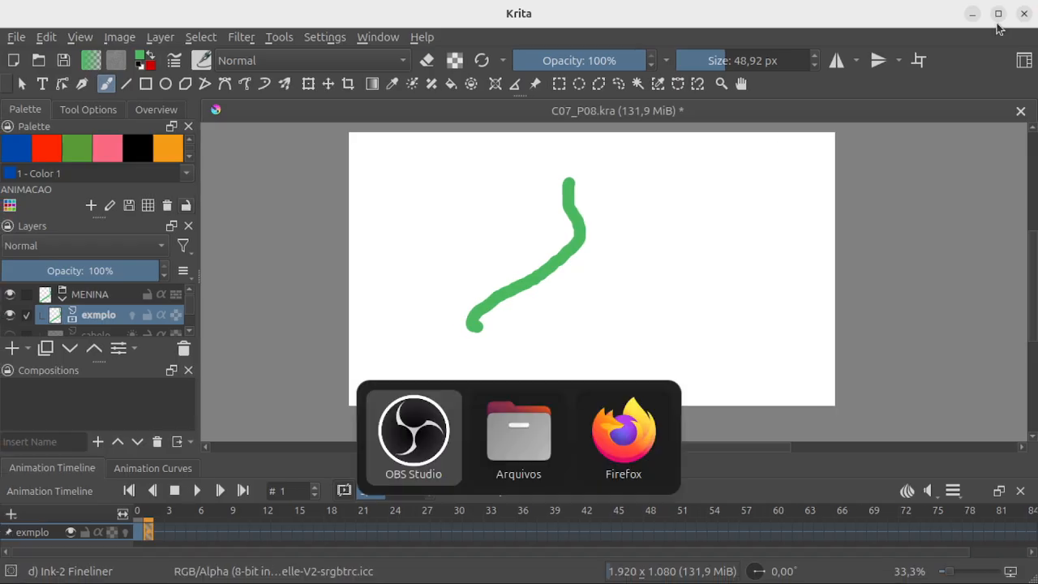
click(1026, 59)
click(1025, 61)
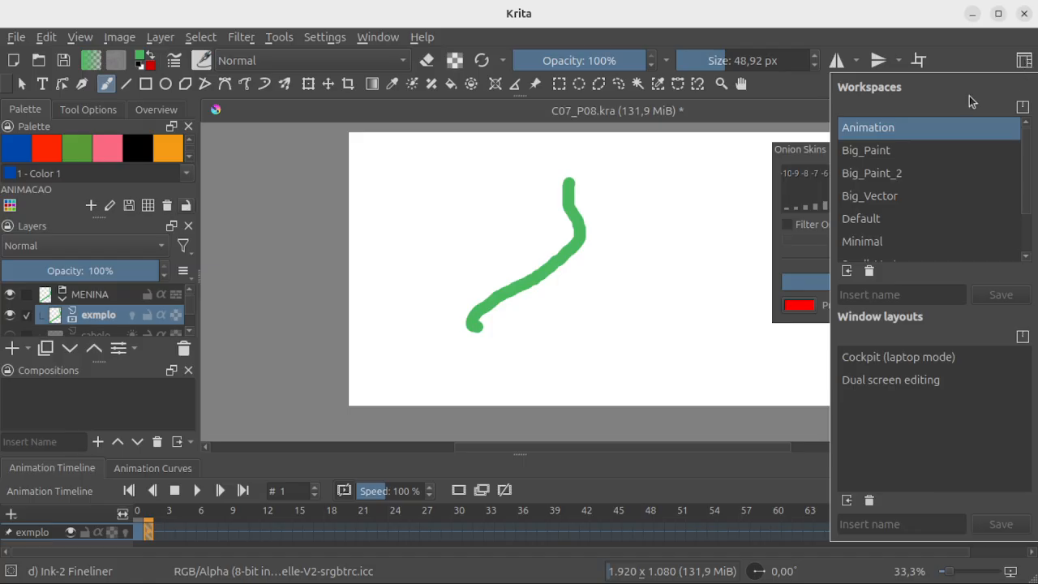
click(864, 219)
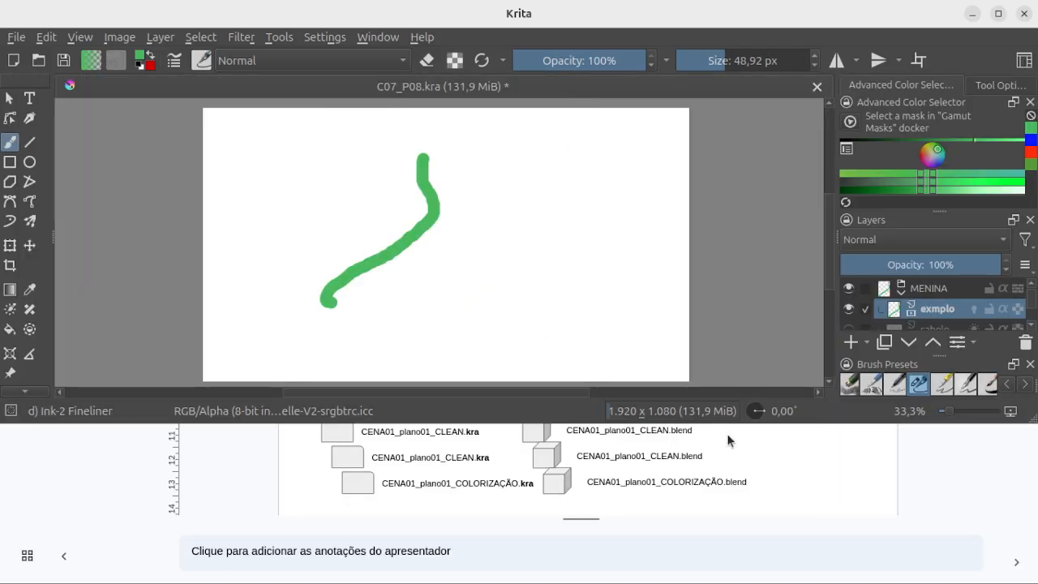
drag(730, 422, 706, 580)
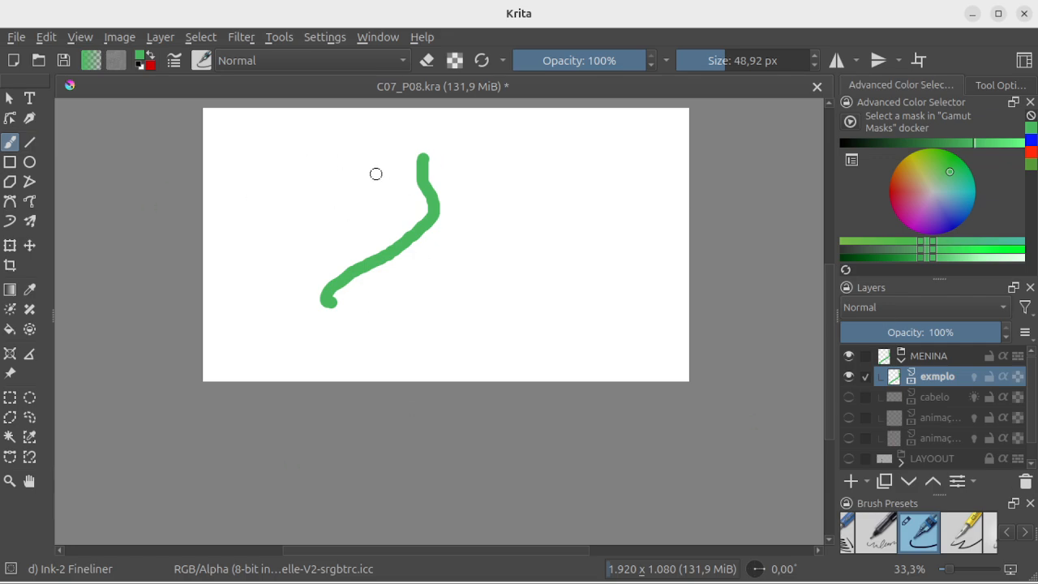
drag(531, 193, 544, 172)
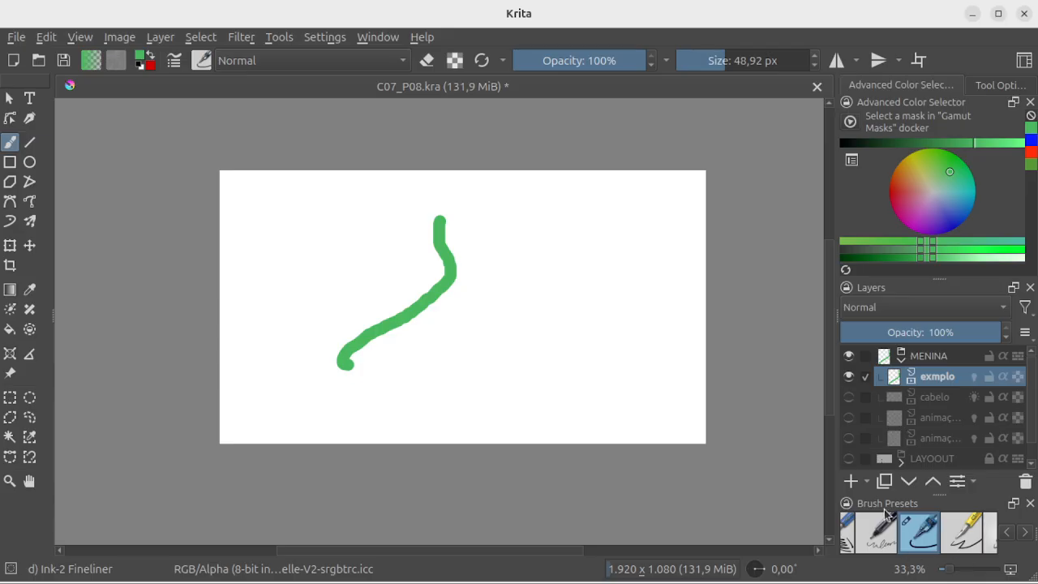
Step: Close the Brush Presets docker and view the full brush collection in the brush preset chooser instead
click(201, 63)
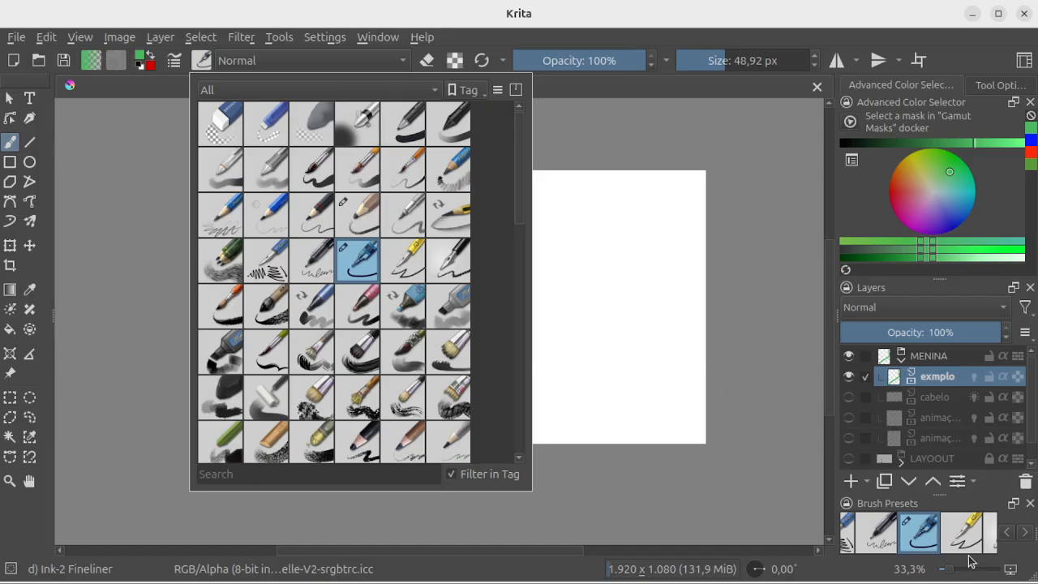
click(1030, 504)
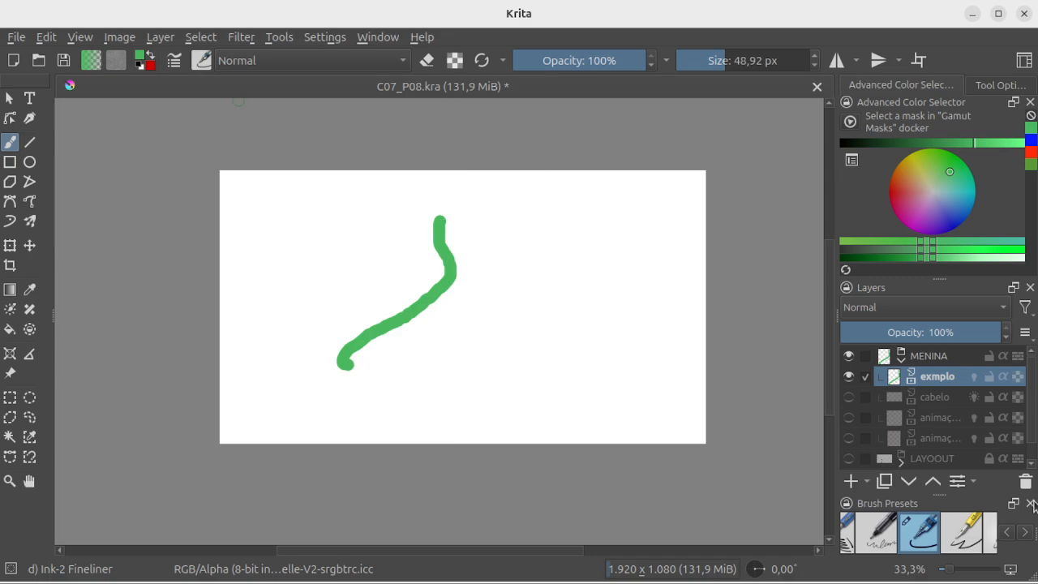
click(1031, 504)
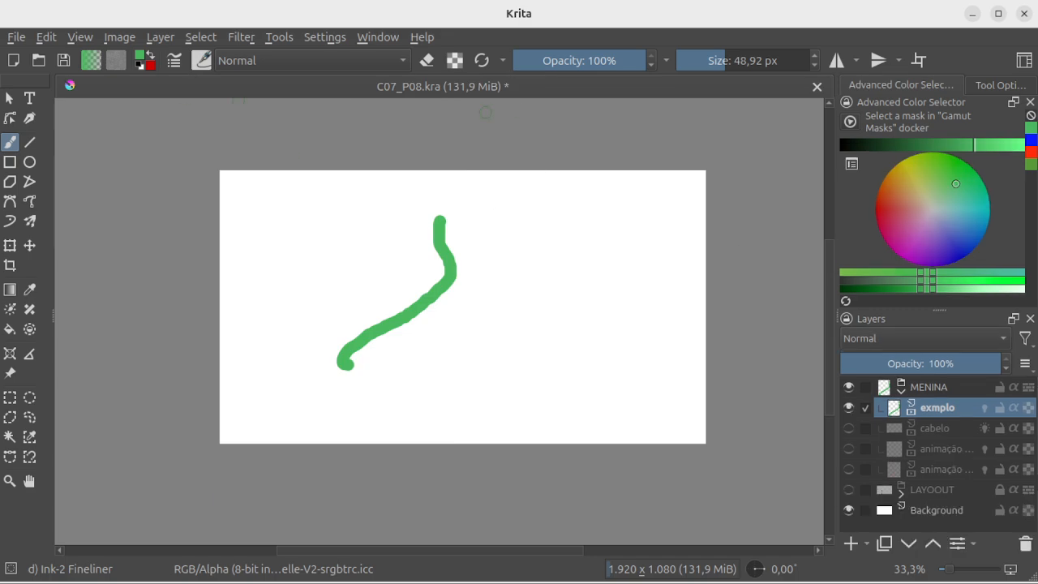
click(202, 61)
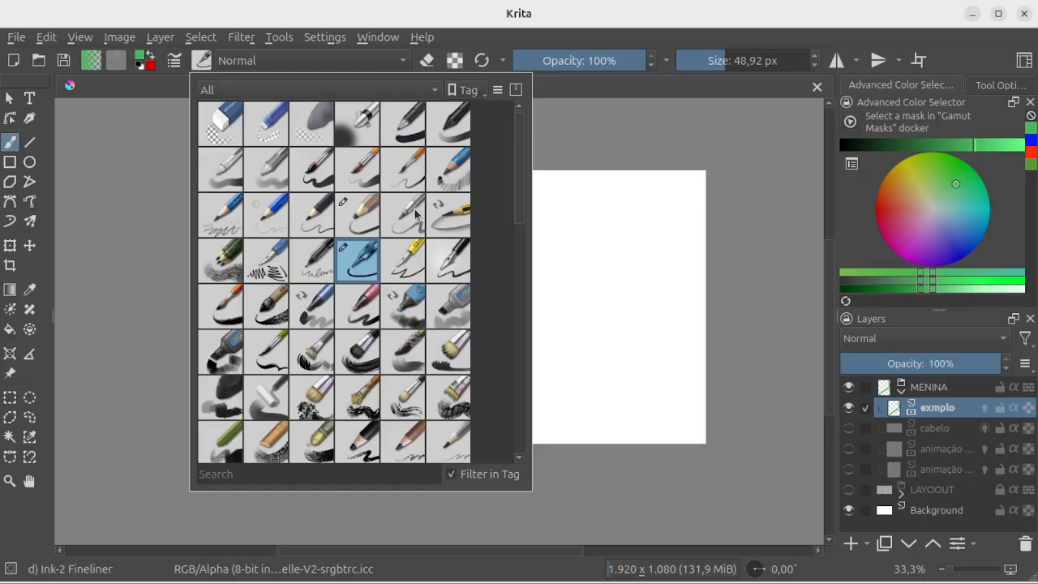
click(562, 142)
Step: Bring up the pop-up palette of brushes and colours over the canvas and dismiss it
drag(438, 219, 344, 363)
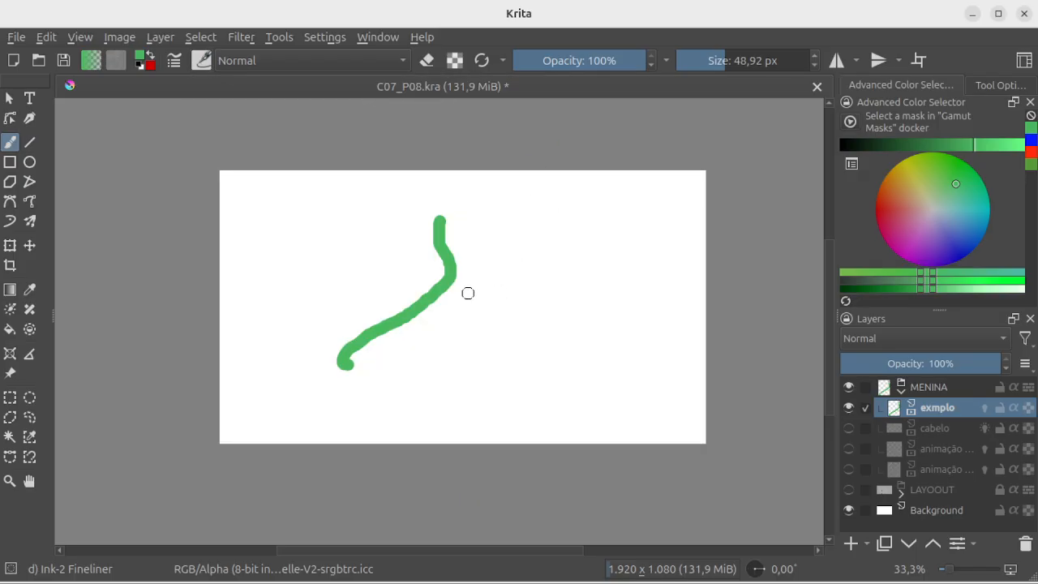
right_click(438, 300)
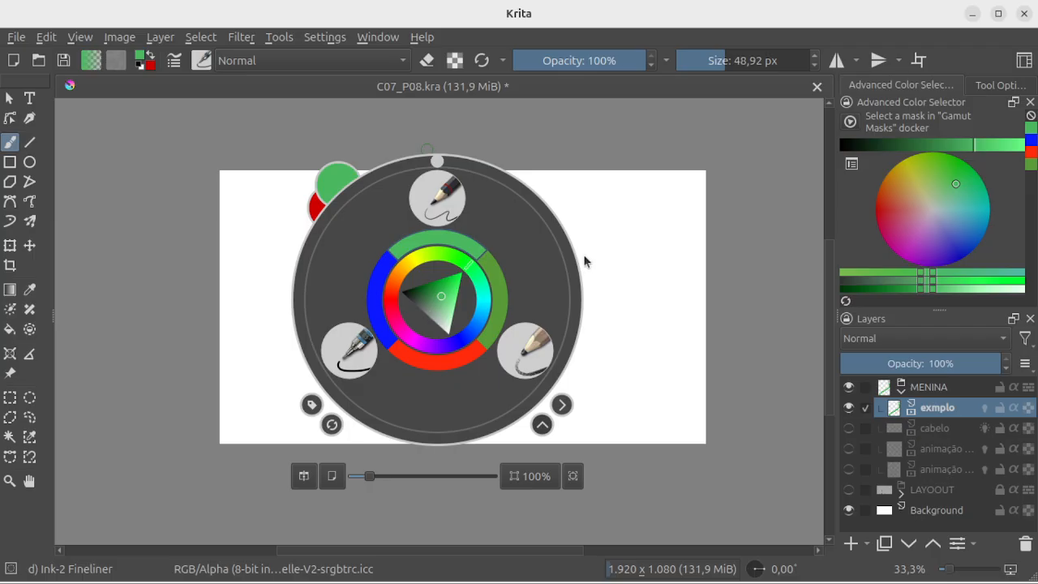
click(680, 284)
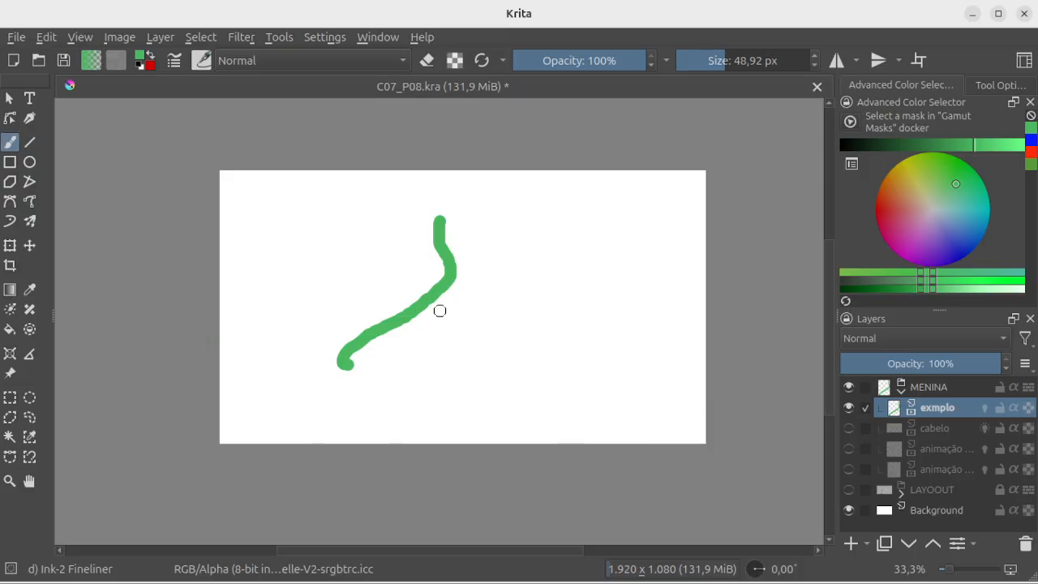
Step: Detach the Layers docker and float it over the canvas, then preview the animação meninina layer's details
drag(933, 321, 618, 148)
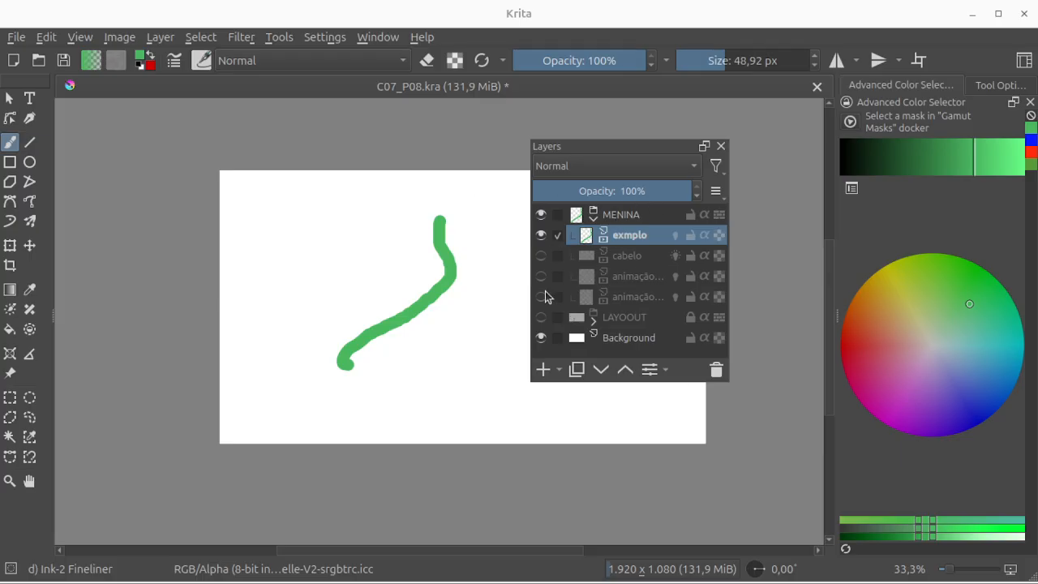
mouse_move(534, 292)
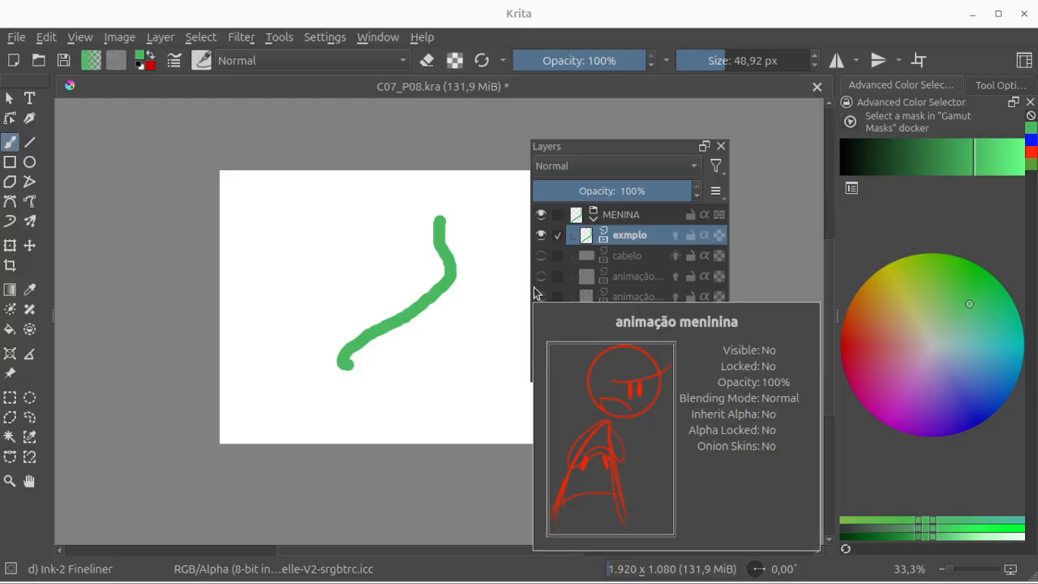